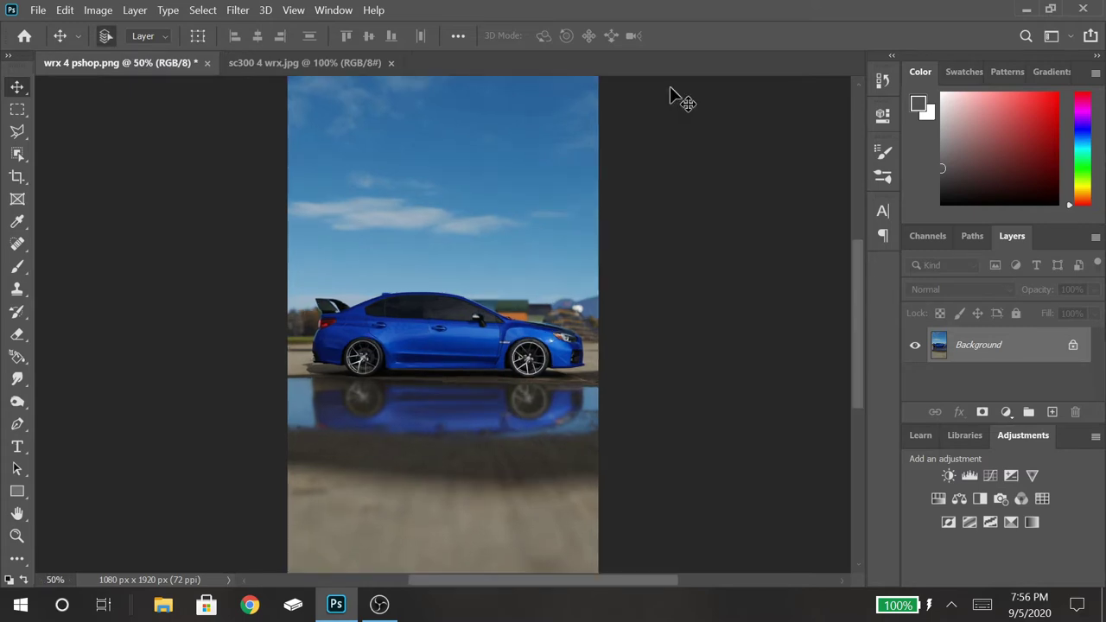
key("ctrl+1")
key("ctrl+minus")
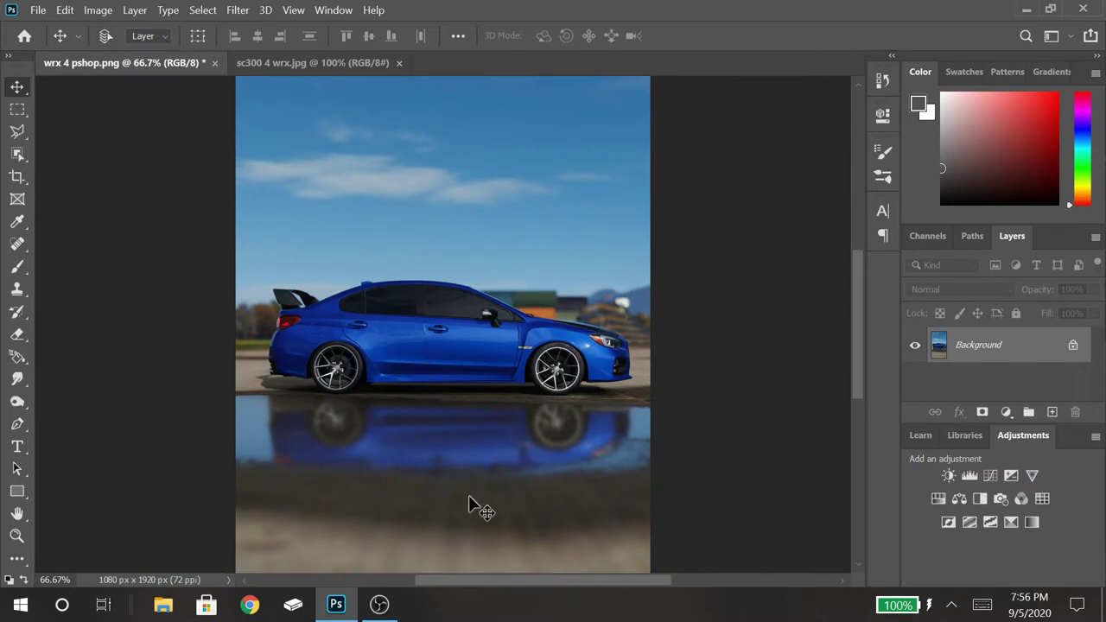
key("ctrl+0")
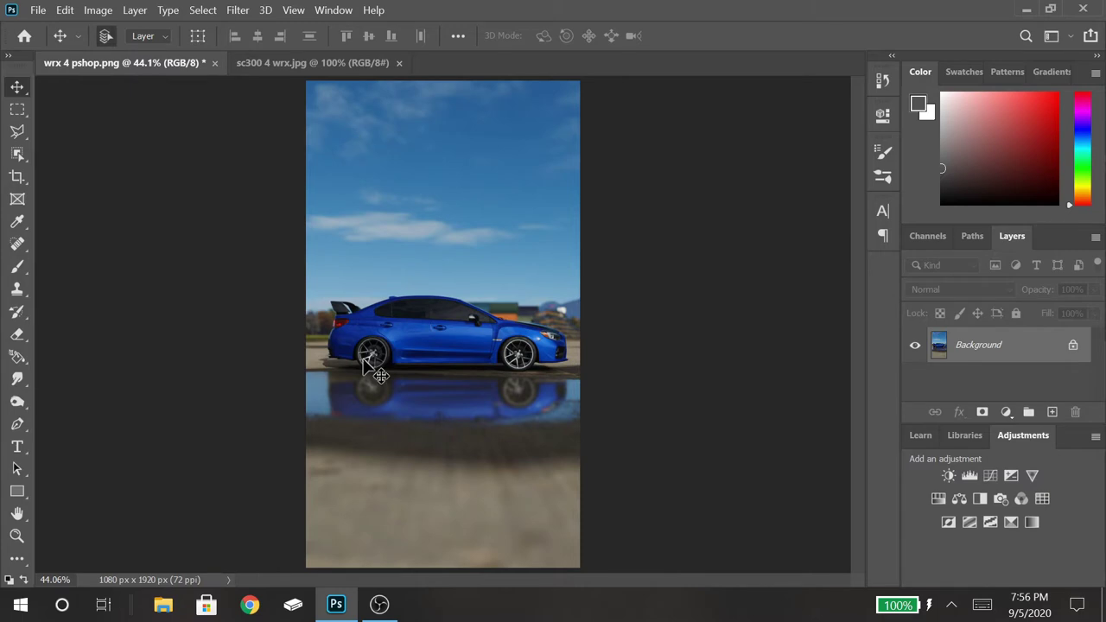
key("ctrl+plus")
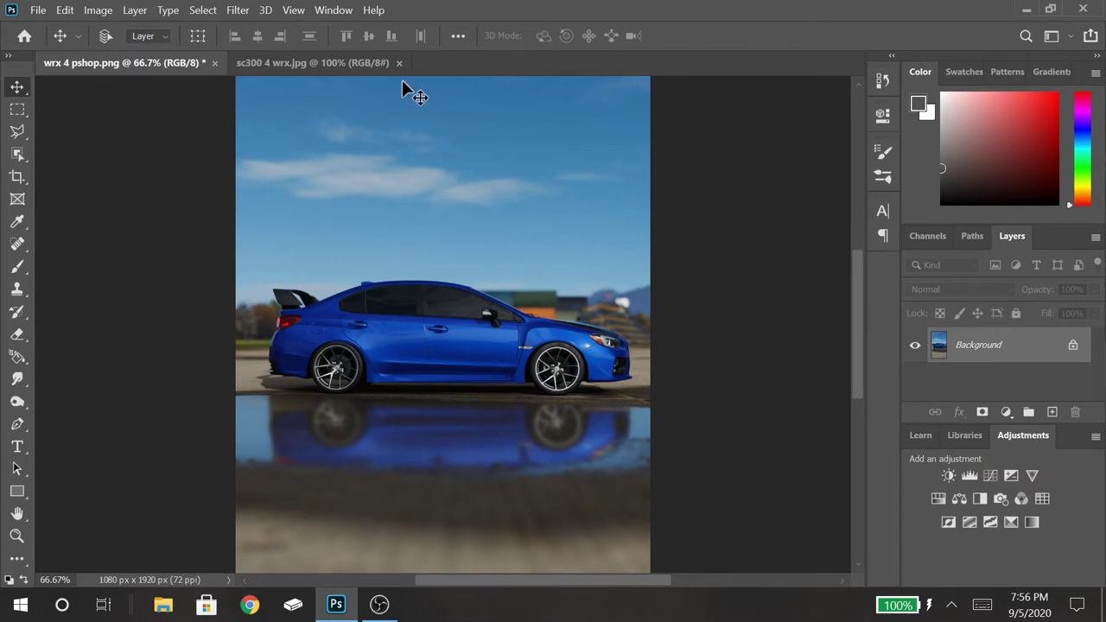
Step: Flip the canvas of sc300 4 wrx.jpg horizontally so the dark coupe faces the same way as the blue car
left_click(363, 76)
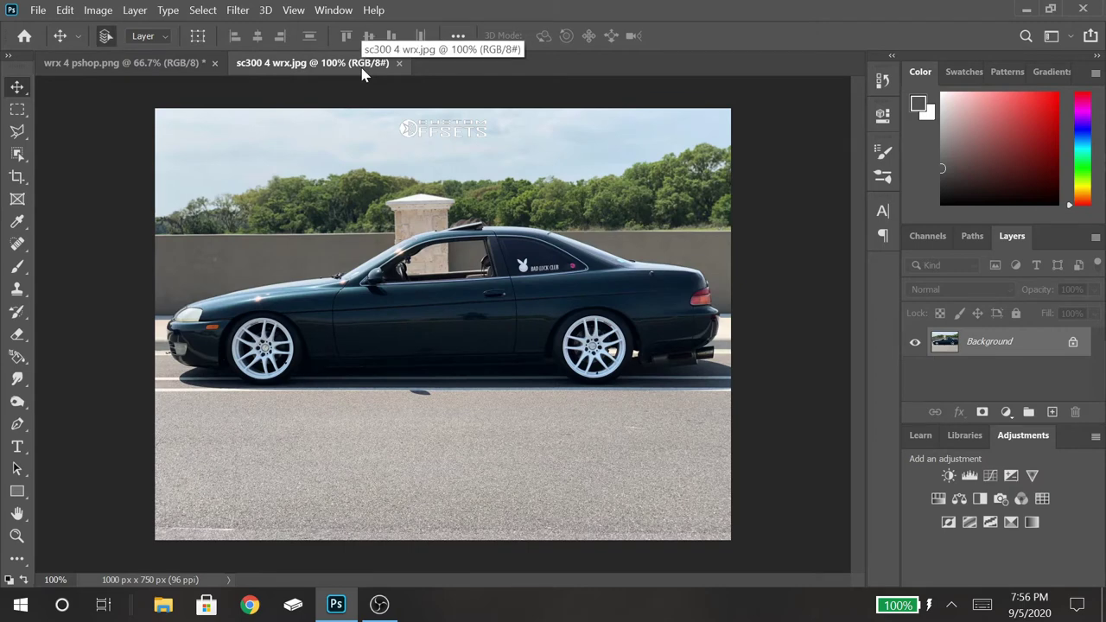
key("ctrl+plus")
key("ctrl+minus")
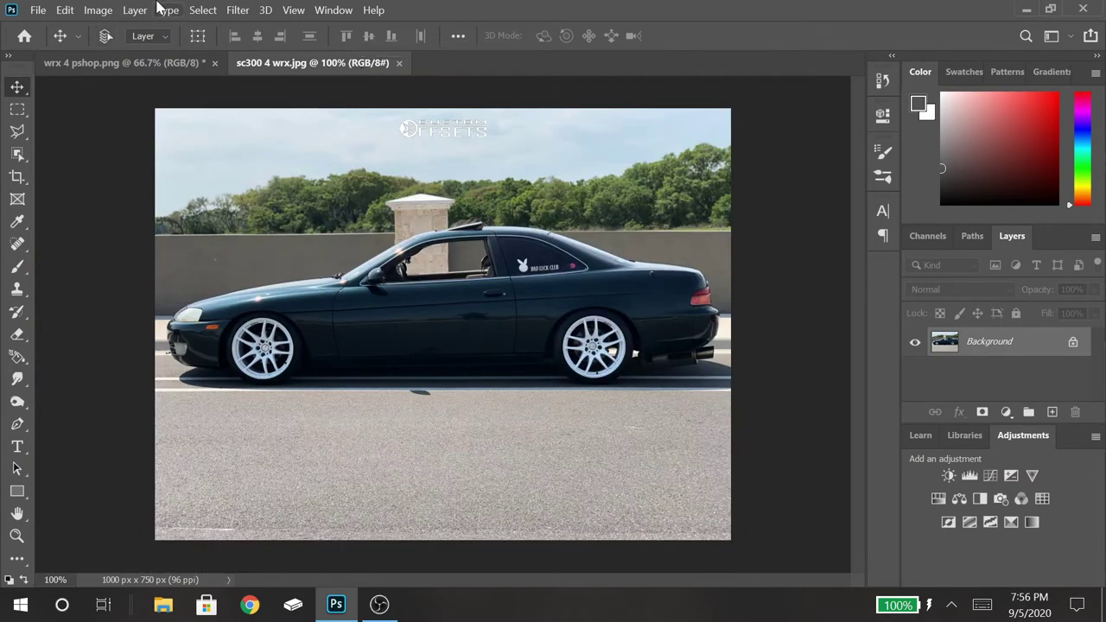
left_click(98, 9)
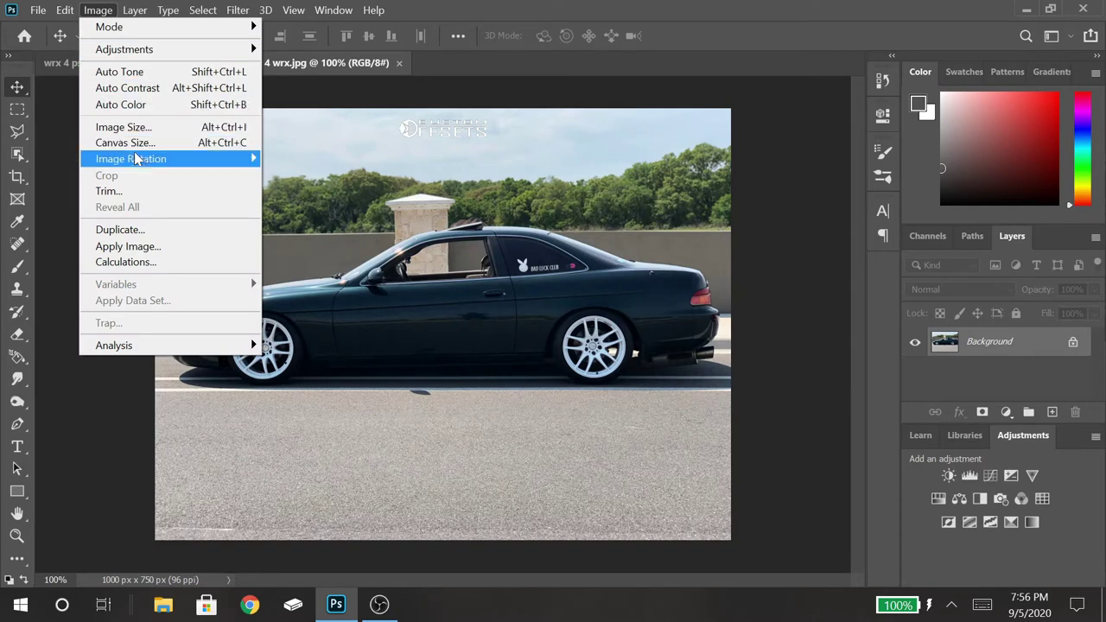
mouse_move(134, 160)
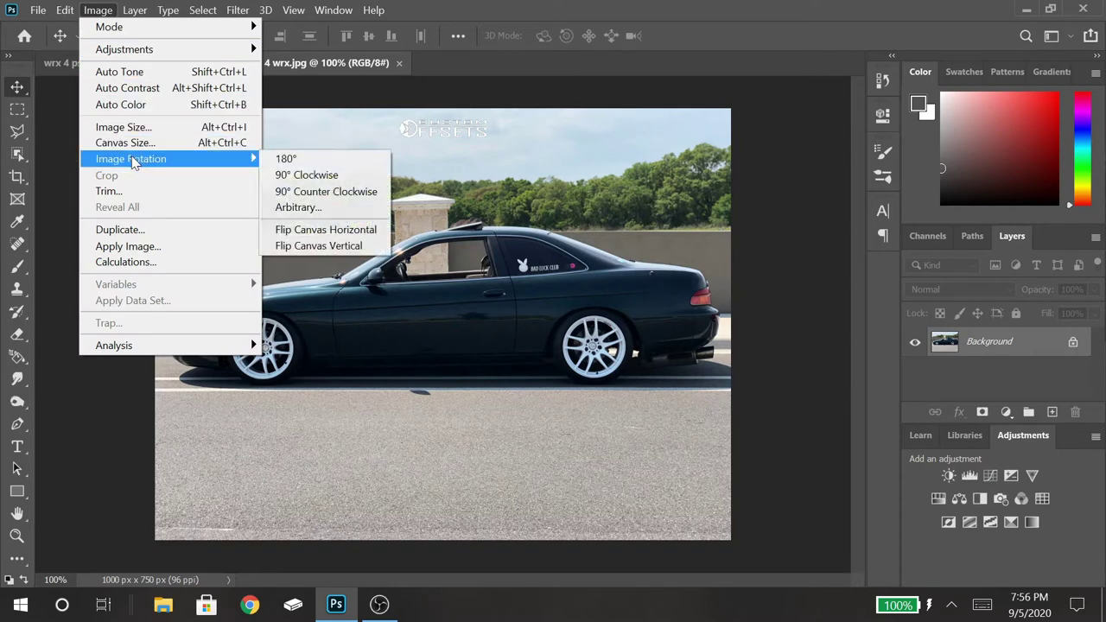
left_click(329, 230)
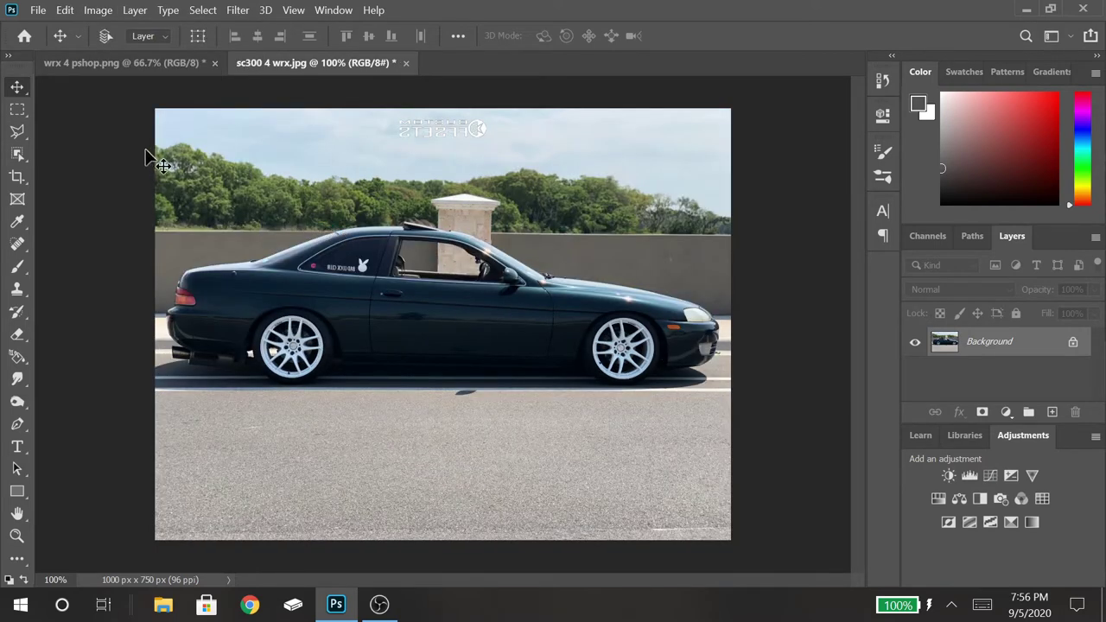
left_click(184, 65)
left_click(341, 63)
key("ctrl+0")
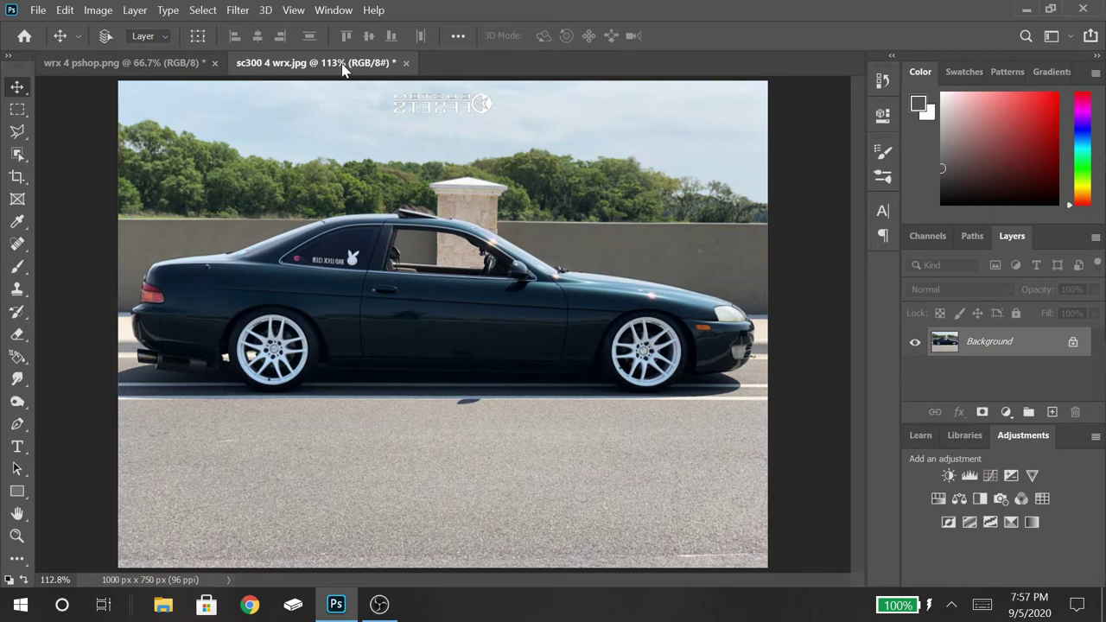
left_click(178, 72)
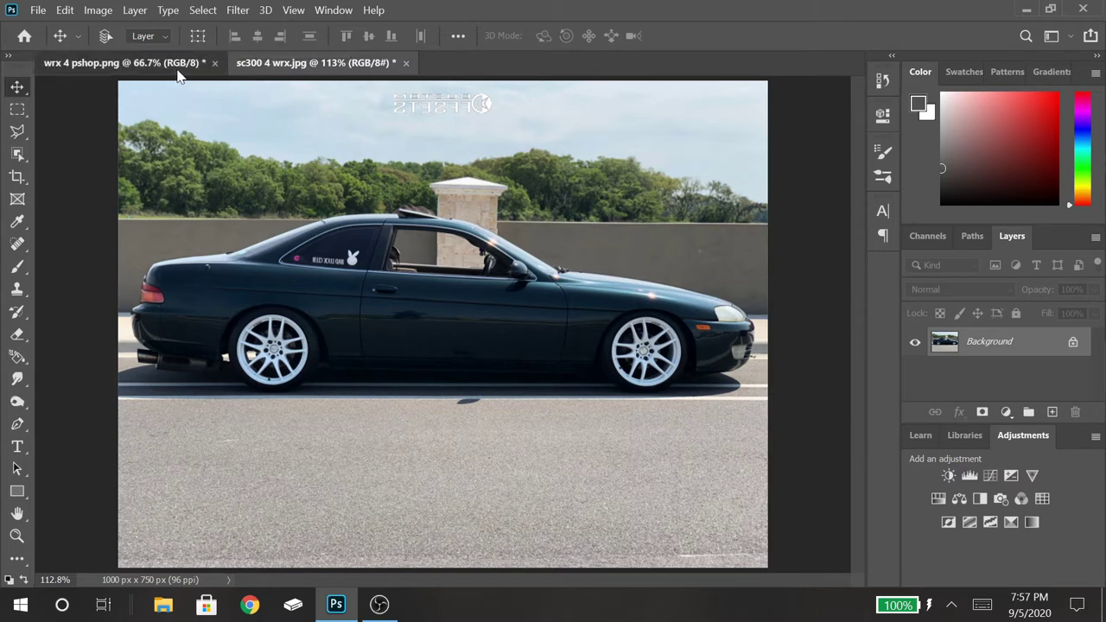
left_click(332, 69)
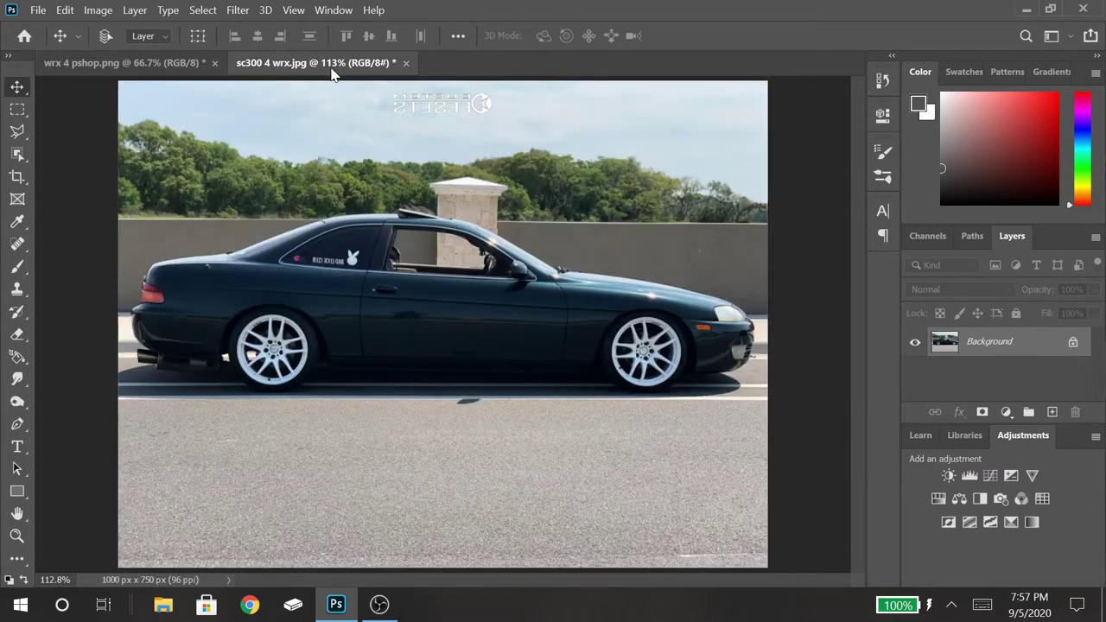
Step: Select the coupe's whole front wheel, including the tire, by tracing its outer edge with the Polygonal Lasso and closing the outline
left_click(18, 131)
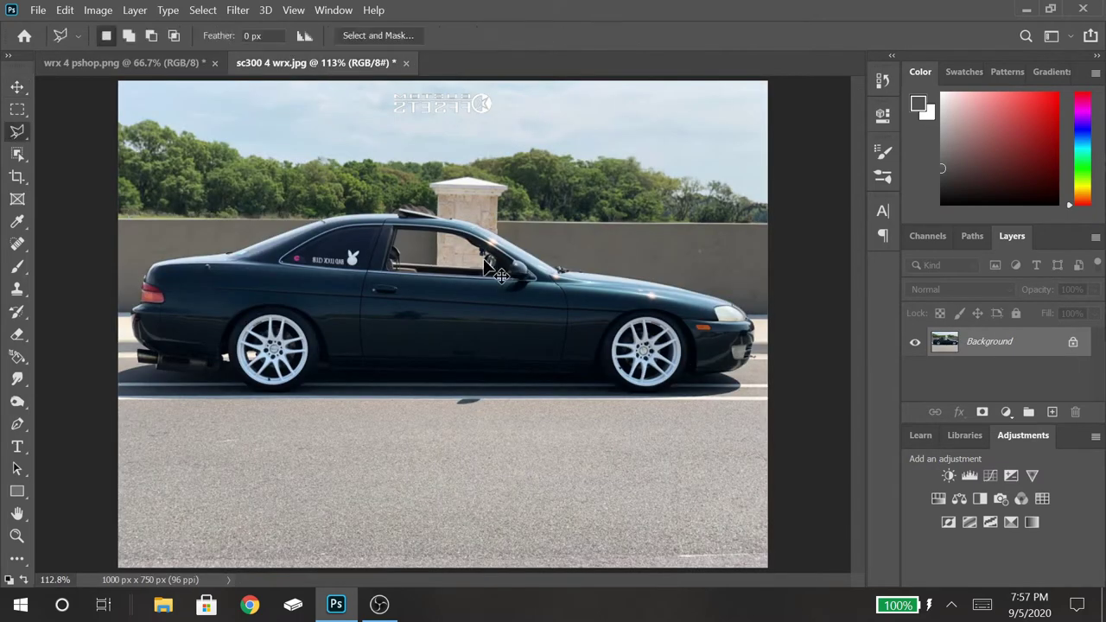
key("ctrl+plus")
key("ctrl+plus")
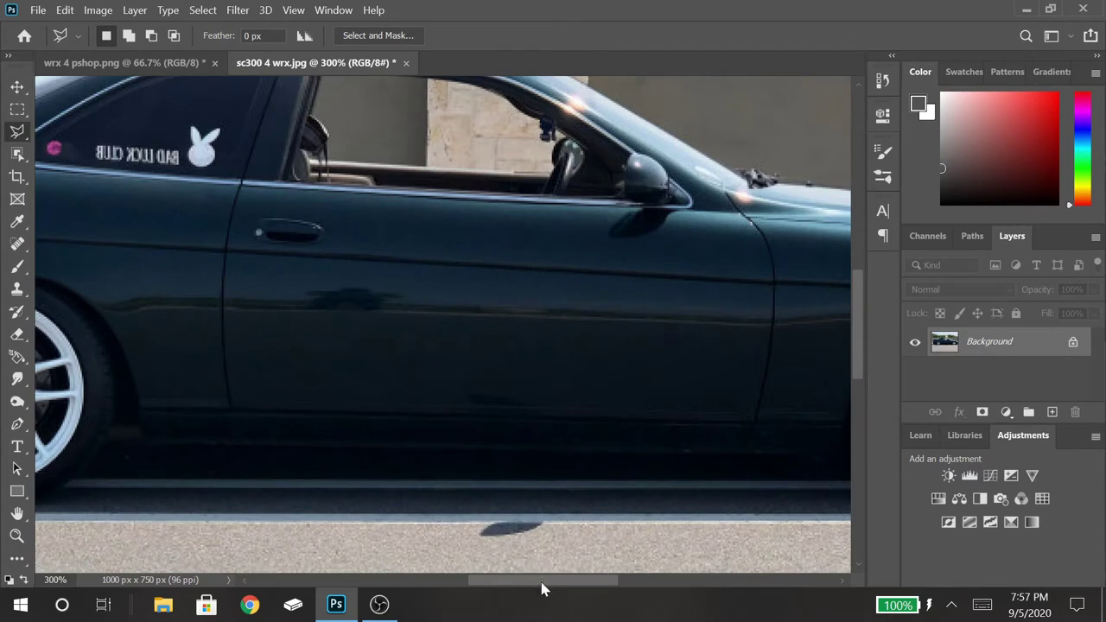
left_click_drag(553, 583, 642, 584)
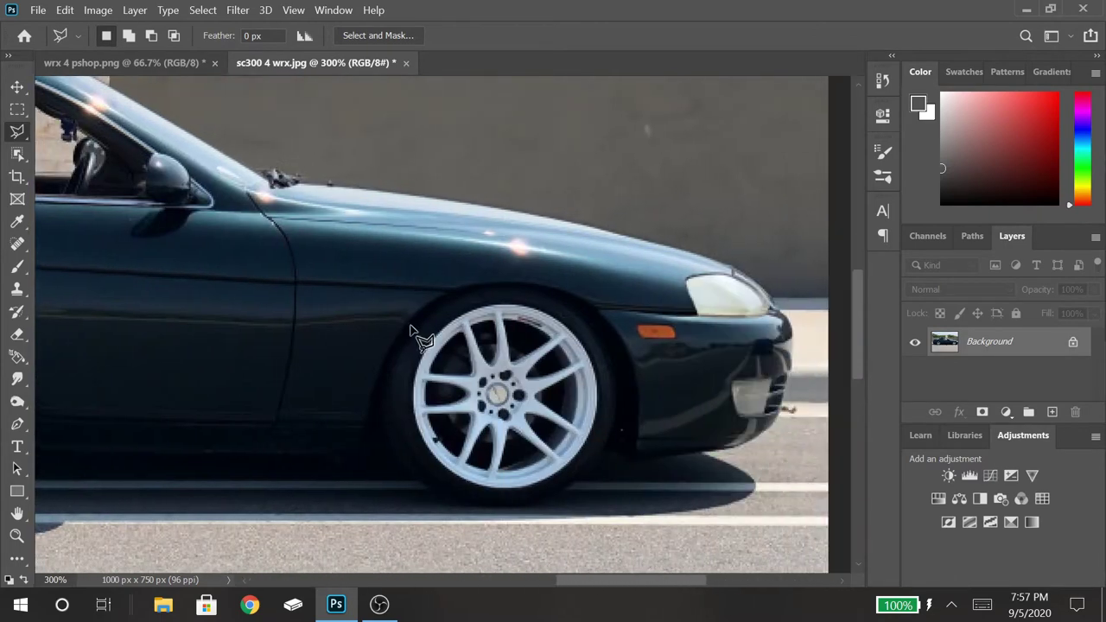
scroll(415, 330, "up", 4)
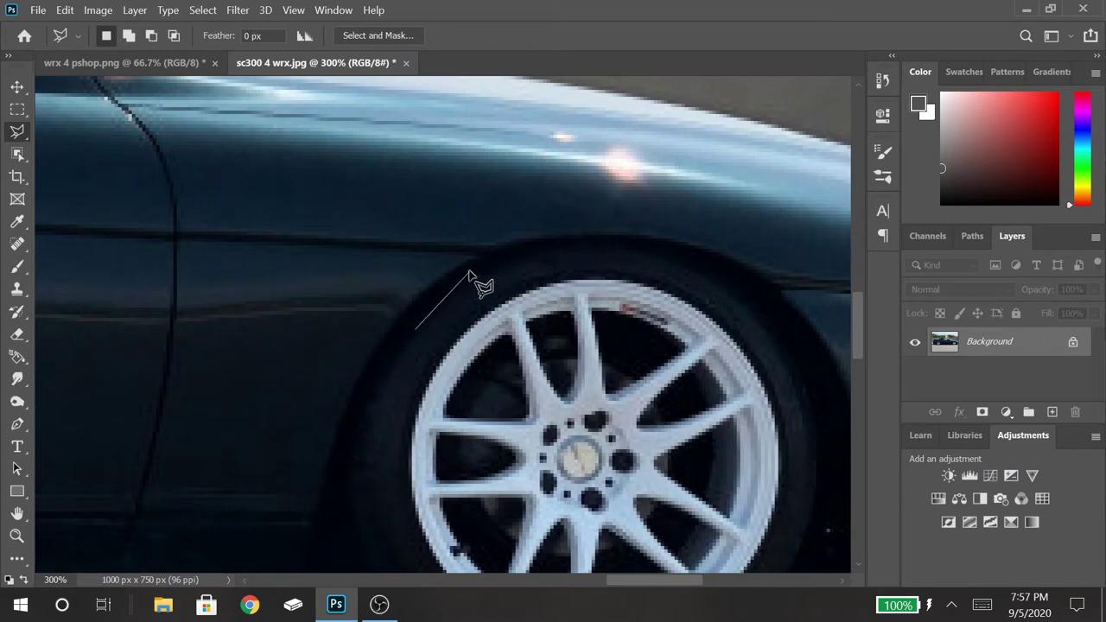
left_click(465, 277)
left_click(532, 251)
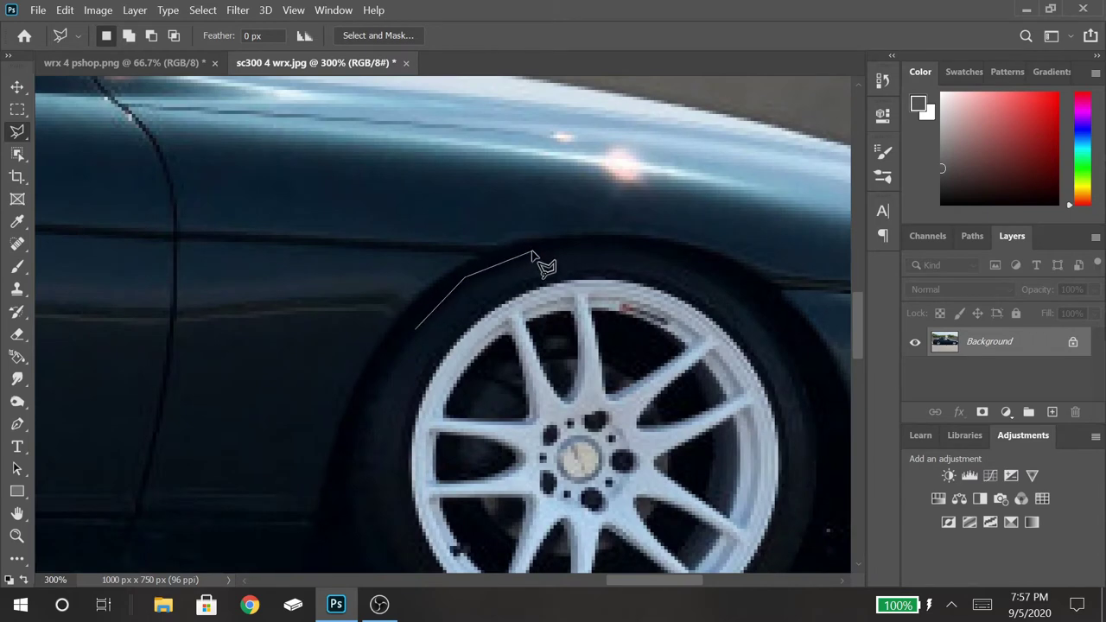
left_click(593, 244)
left_click(644, 246)
left_click(717, 284)
left_click(776, 330)
left_click(814, 407)
left_click(821, 457)
scroll(726, 484, "down", 3)
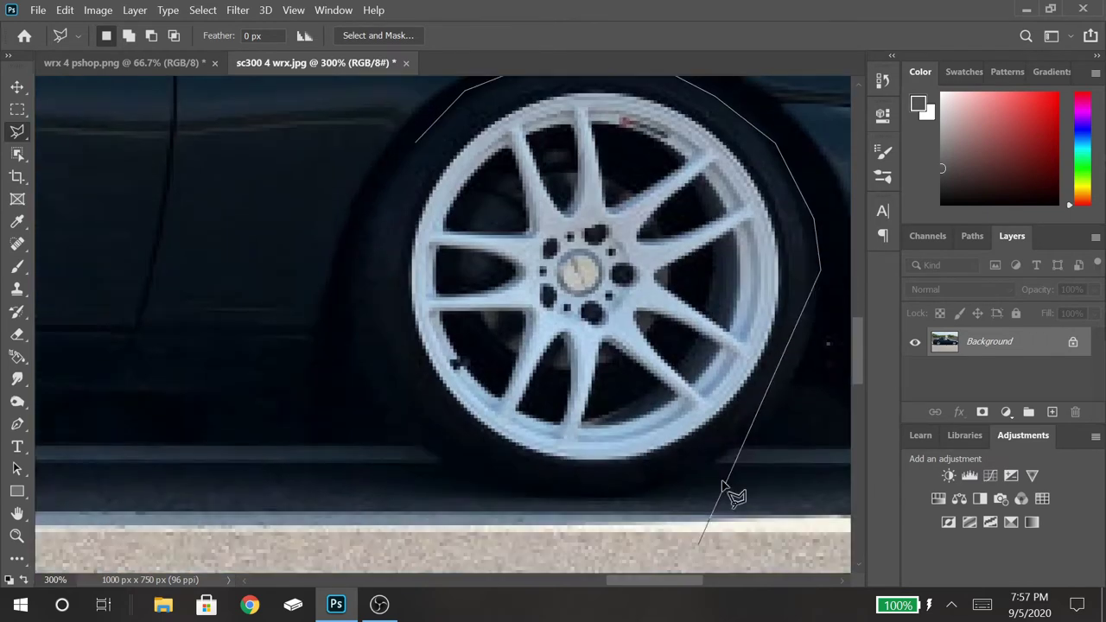
left_click(812, 339)
left_click(764, 420)
left_click(708, 466)
left_click(654, 494)
left_click(493, 497)
left_click(406, 450)
left_click(345, 360)
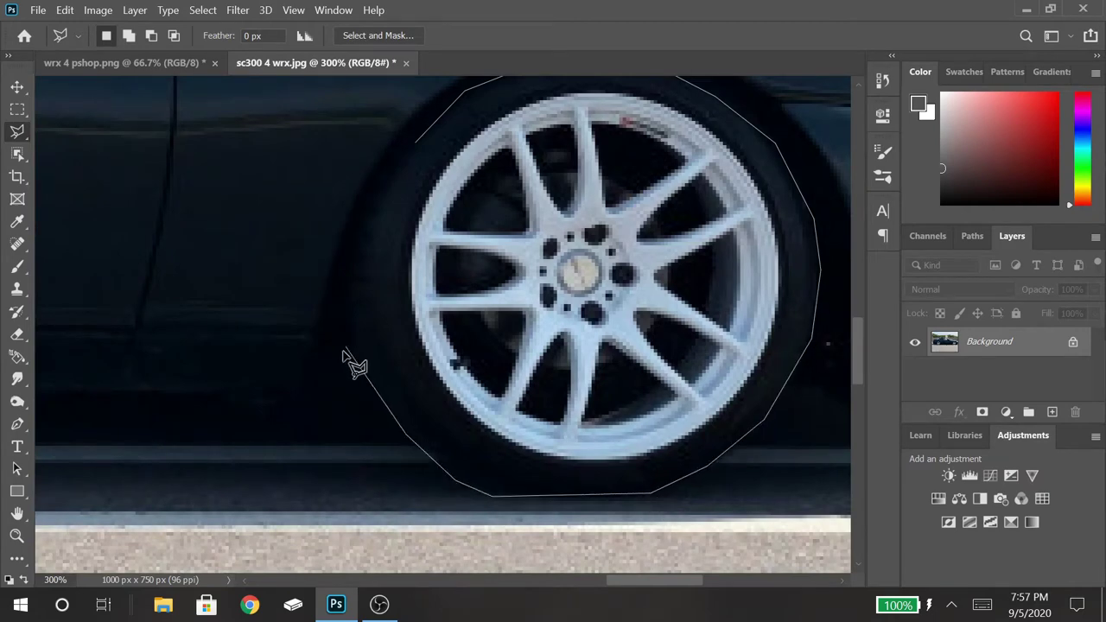
left_click(355, 252)
left_click(370, 211)
left_click(416, 145)
Step: Copy the selected front wheel and paste it as a new layer into wrx 4 pshop.png
key("ctrl+minus")
key("ctrl+minus")
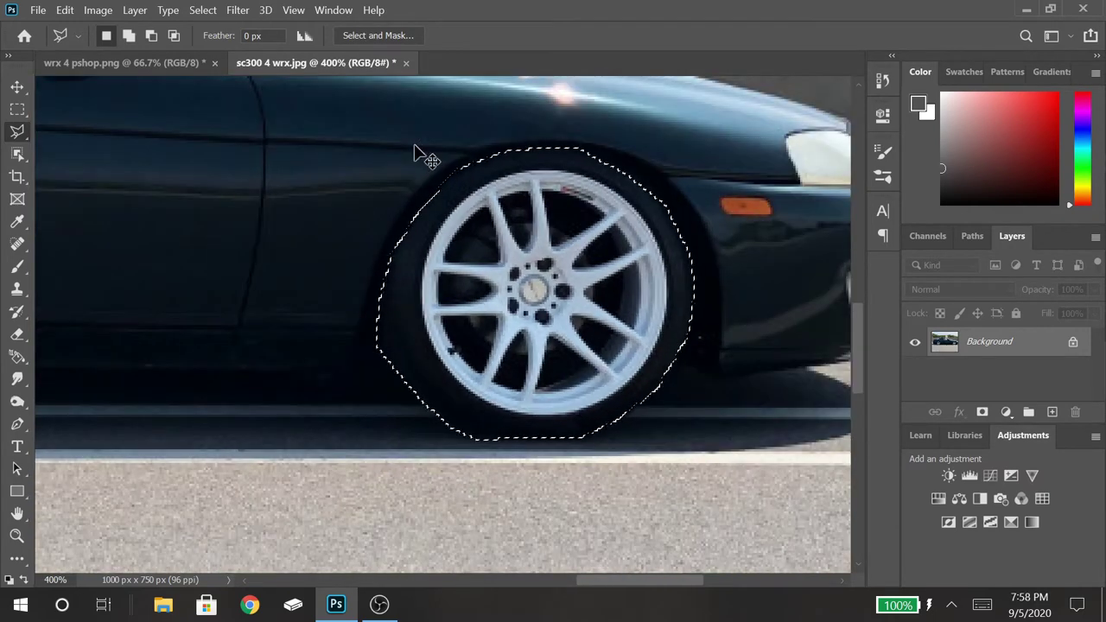
left_click(198, 69)
key("ctrl+plus")
key("ctrl+plus")
key("ctrl+plus")
key("ctrl+v")
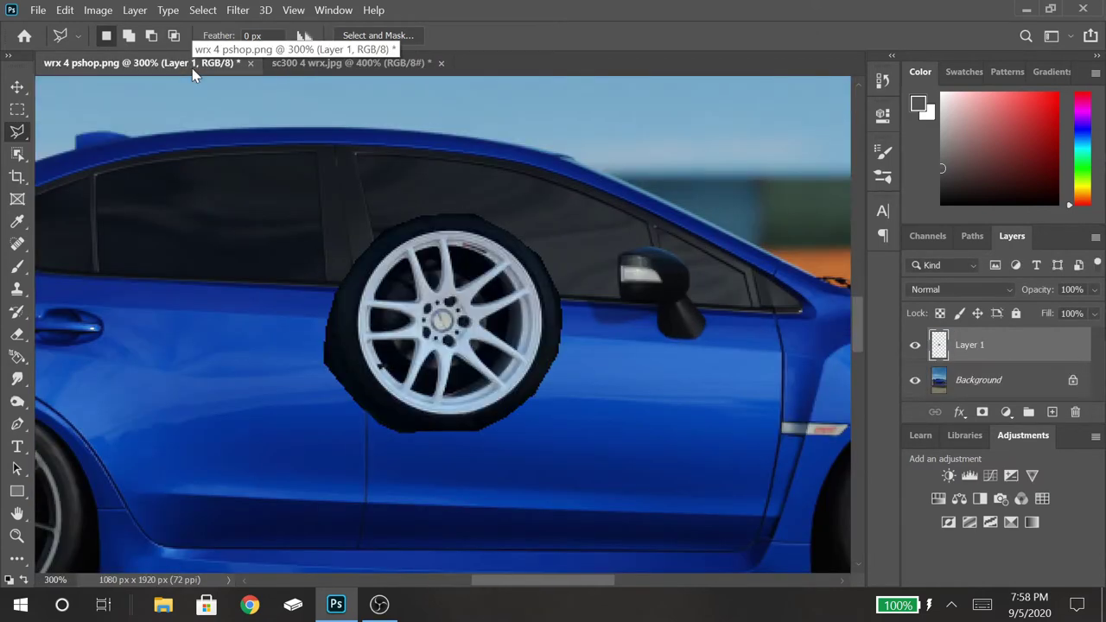
Step: Move the pasted white wheel onto the blue car's front wheel
key("v")
key("ctrl+minus")
key("ctrl+minus")
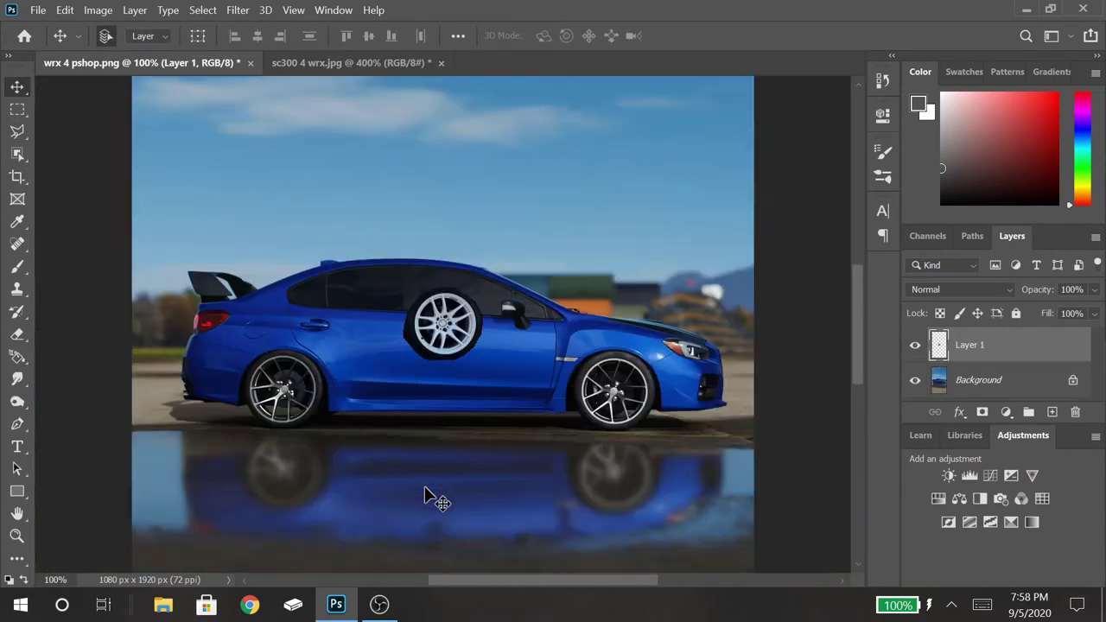
left_click_drag(461, 292, 625, 383)
key("ctrl+plus")
key("ctrl+plus")
left_click_drag(603, 578, 673, 578)
scroll(863, 345, "down", 5)
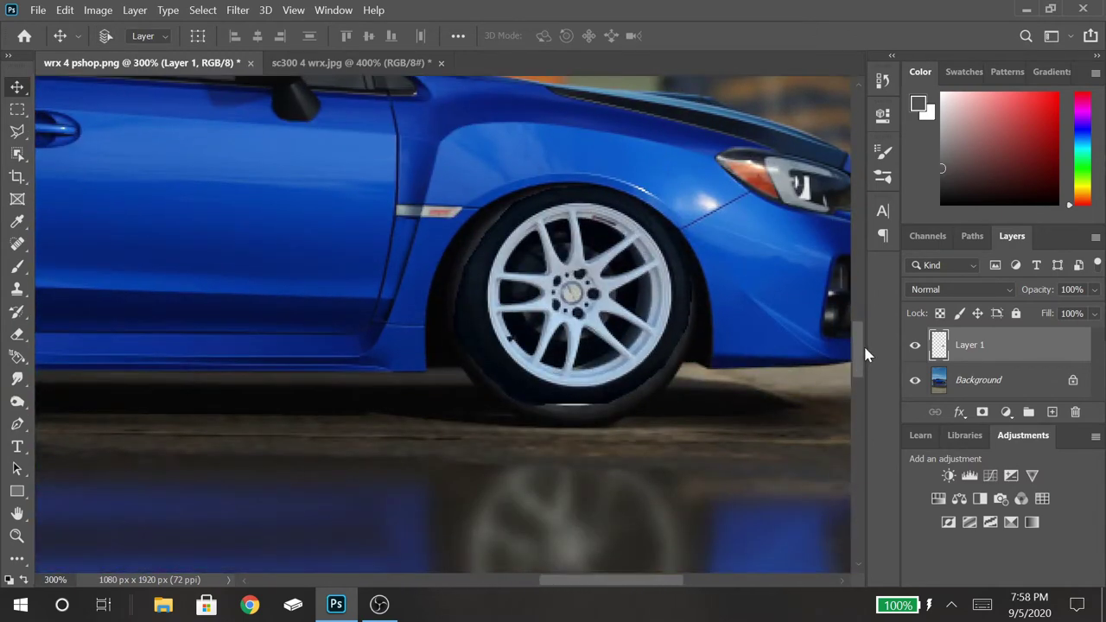
Step: Enlarge and nudge the white wheel with Free Transform so it covers the blue car's original front wheel and tire
key("ctrl+t")
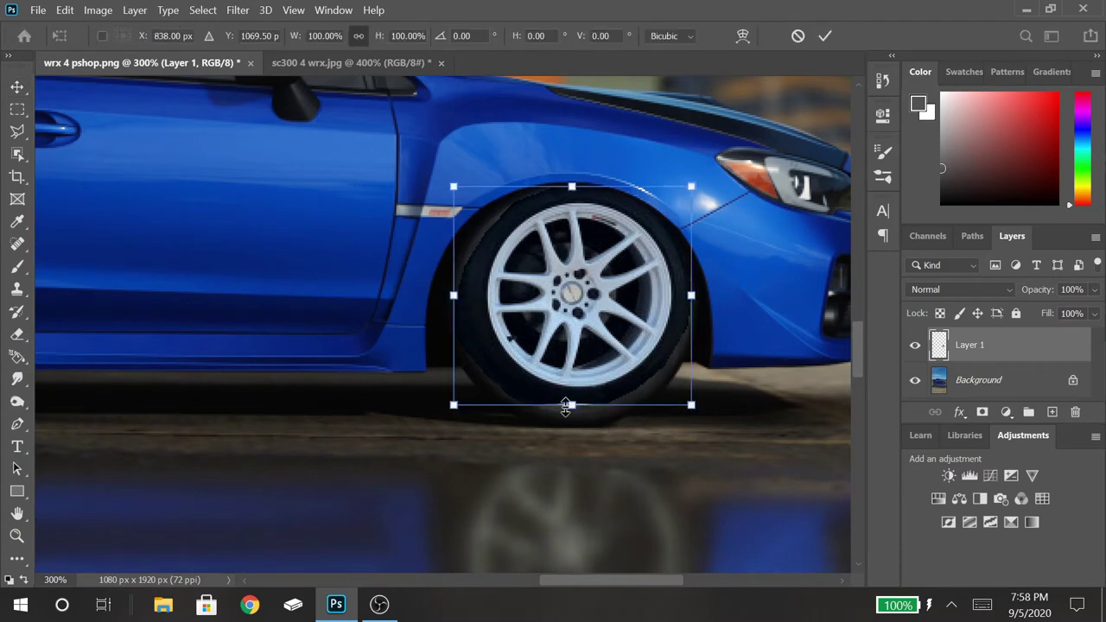
left_click_drag(573, 408, 575, 424)
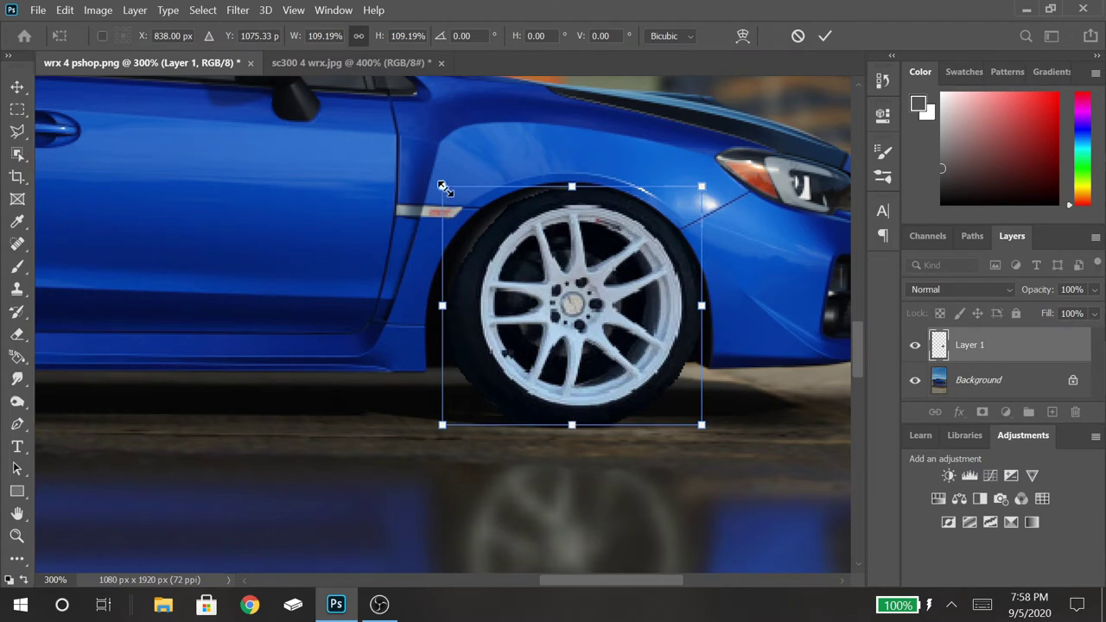
mouse_move(443, 186)
left_mouse_down()
mouse_move(432, 178)
mouse_move(441, 184)
left_mouse_up()
left_click_drag(551, 251, 544, 251)
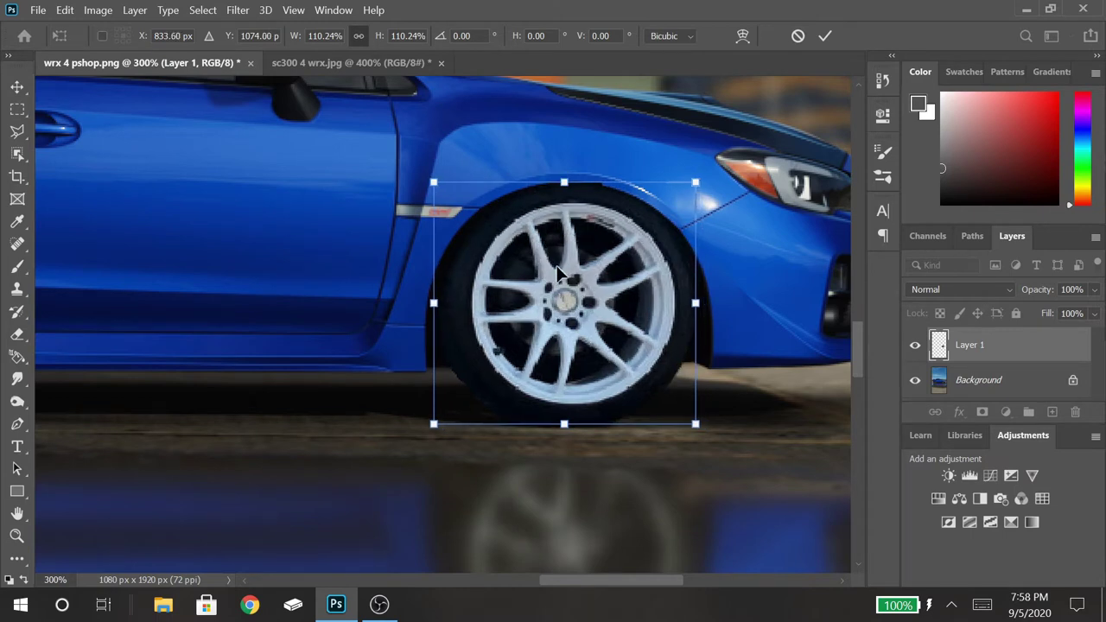
mouse_move(568, 194)
left_mouse_down()
mouse_move(568, 233)
mouse_move(563, 184)
left_mouse_up()
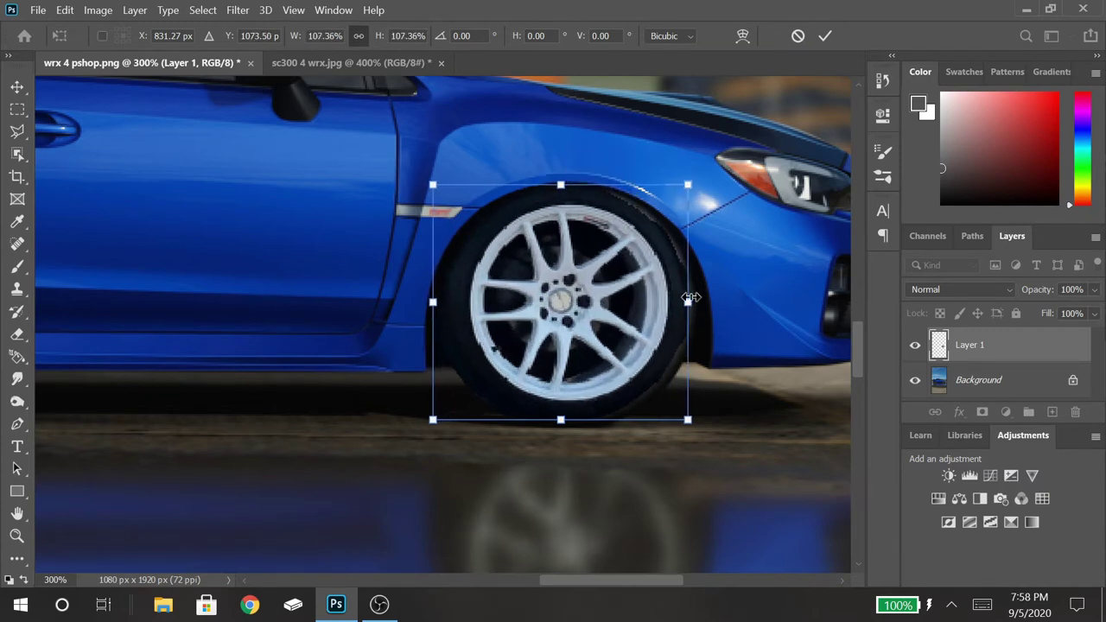
left_click_drag(688, 302, 697, 298)
left_click(826, 35)
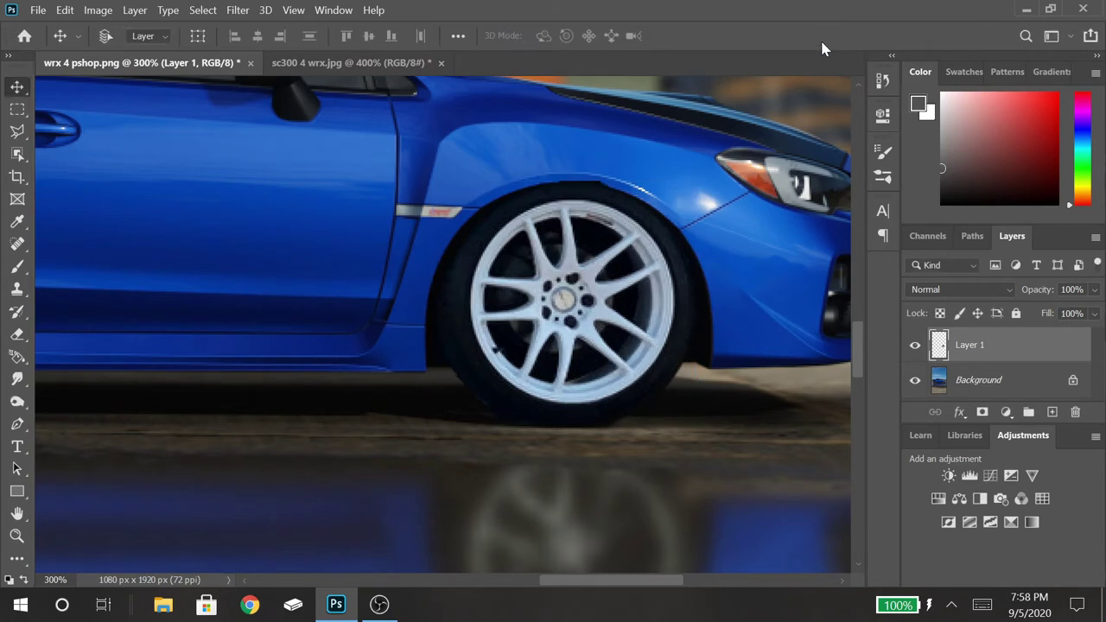
Step: Skew the white front wheel slightly along its rear edge to fit the wheel arch, and apply the transform
key("ctrl+minus")
key("ctrl+minus")
key("ctrl+minus")
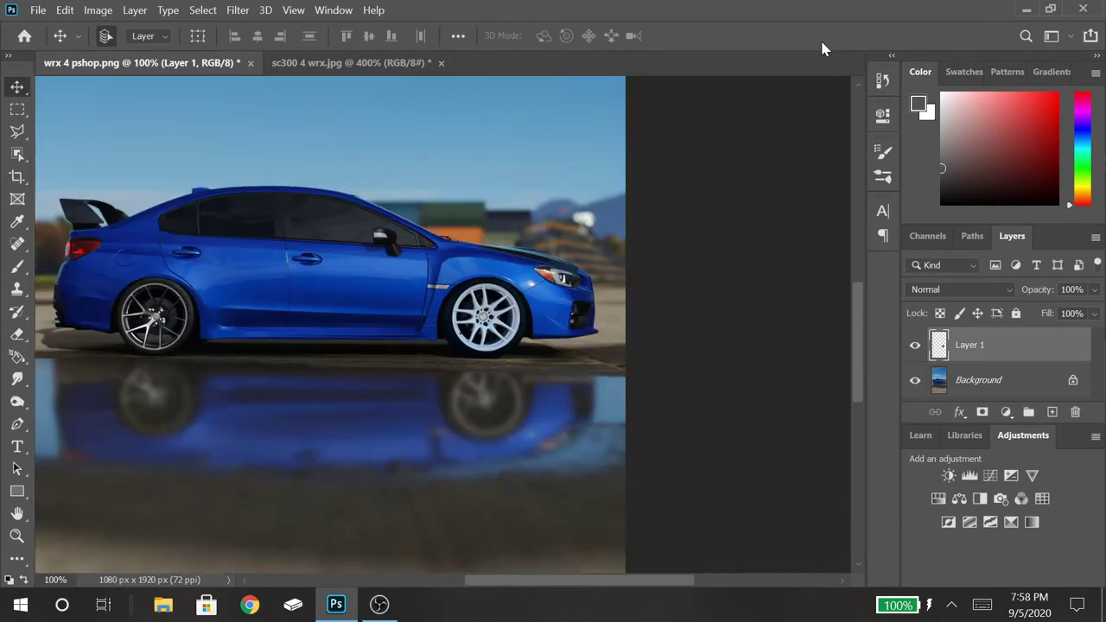
key("ctrl+plus")
key("ctrl+plus")
key("ctrl+t")
key("ctrl+plus")
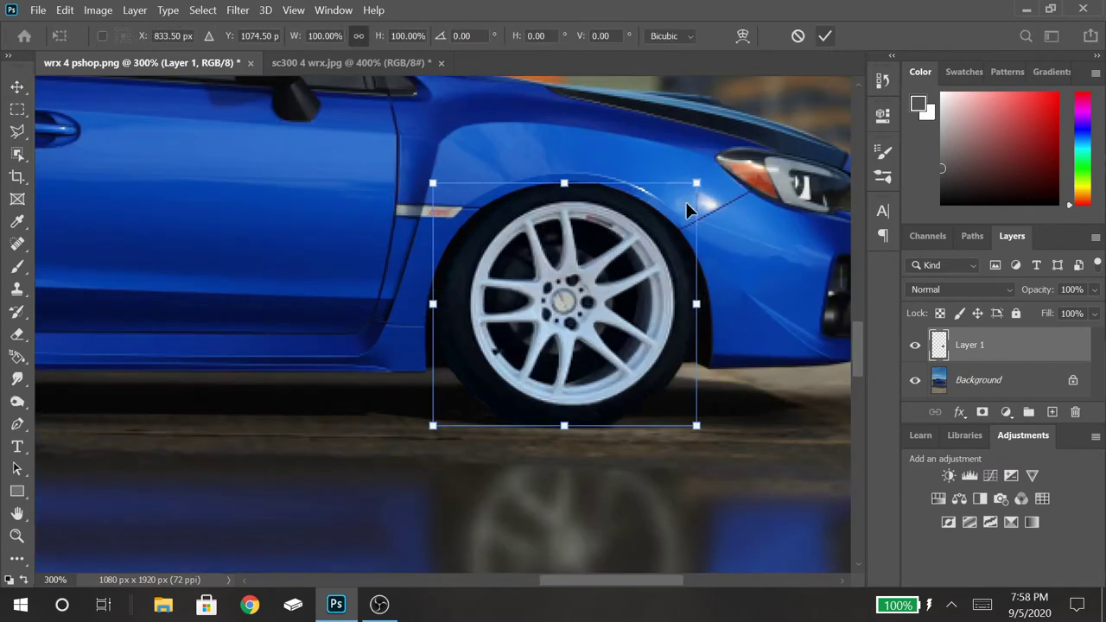
right_click(654, 246)
left_click(668, 323)
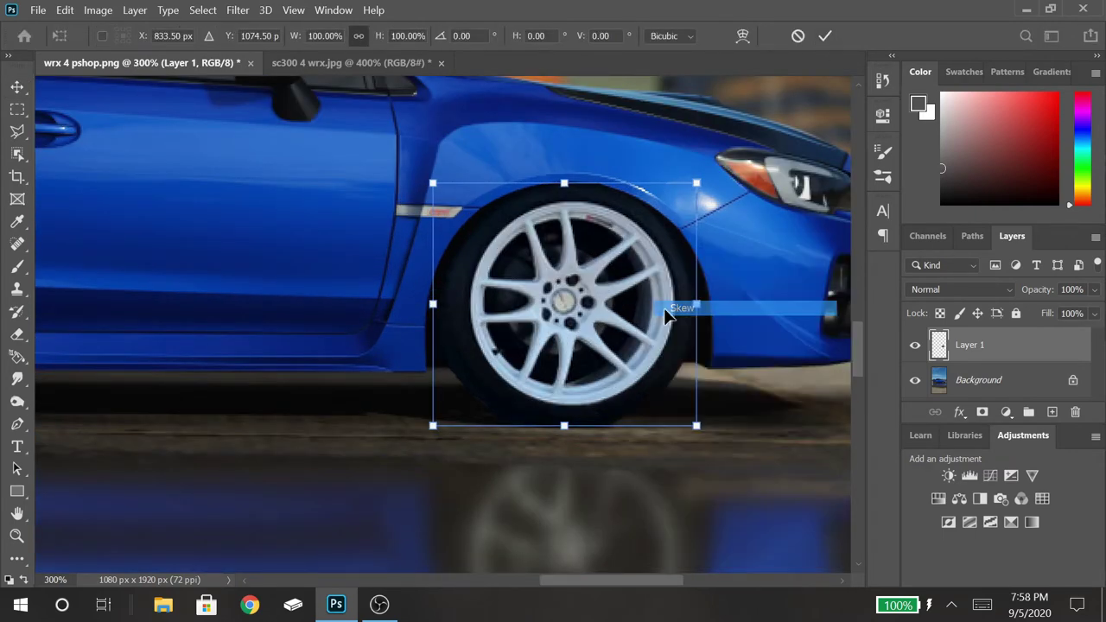
left_click_drag(433, 305, 428, 299)
left_click(825, 36)
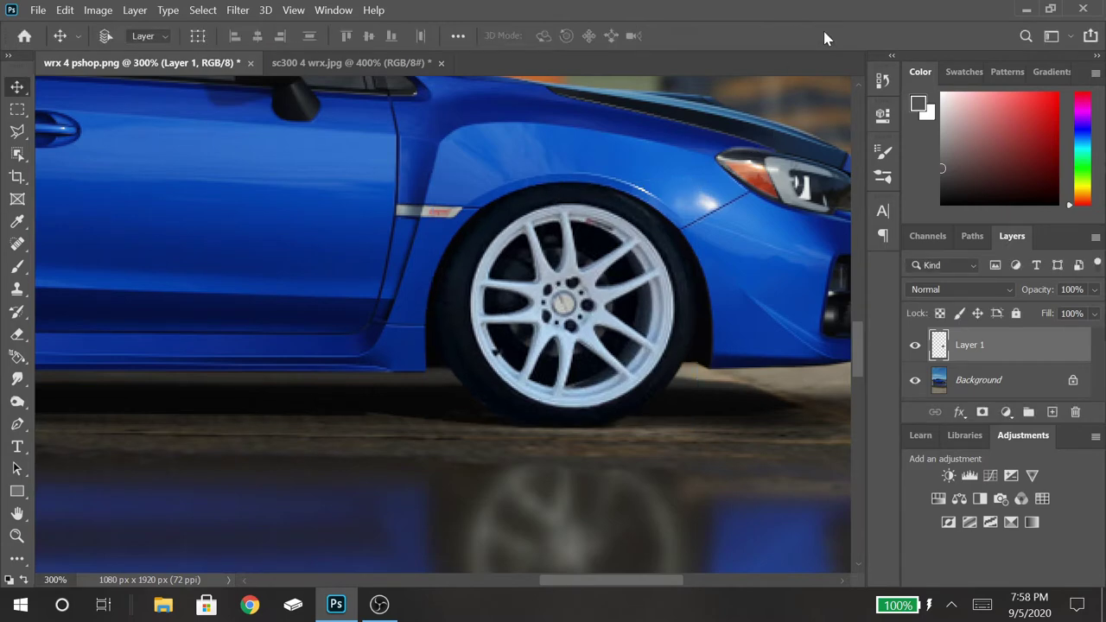
Step: Clear the front wheel selection in sc300 4 wrx.jpg and return to wrx 4 pshop.png
key("ctrl+minus")
key("ctrl+minus")
key("ctrl+minus")
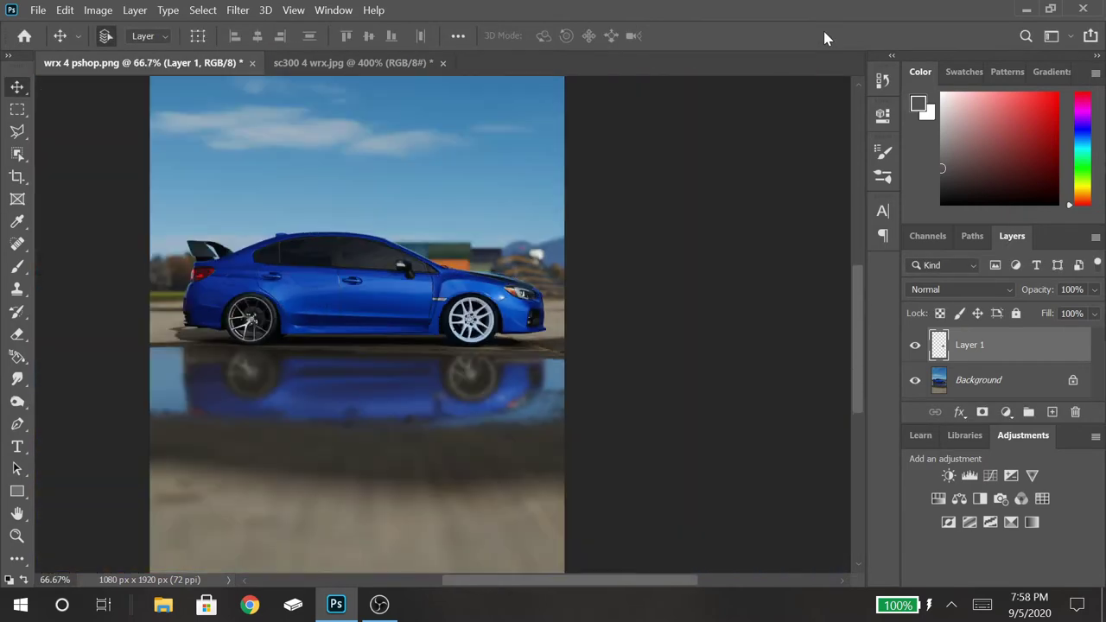
key("ctrl+plus")
key("ctrl+plus")
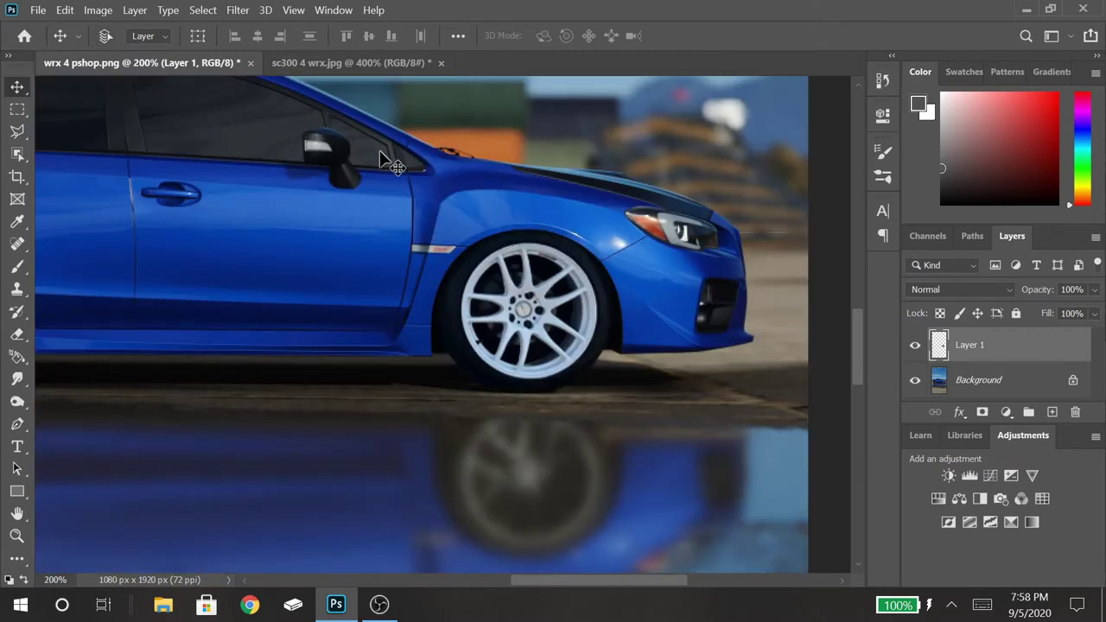
left_click(355, 65)
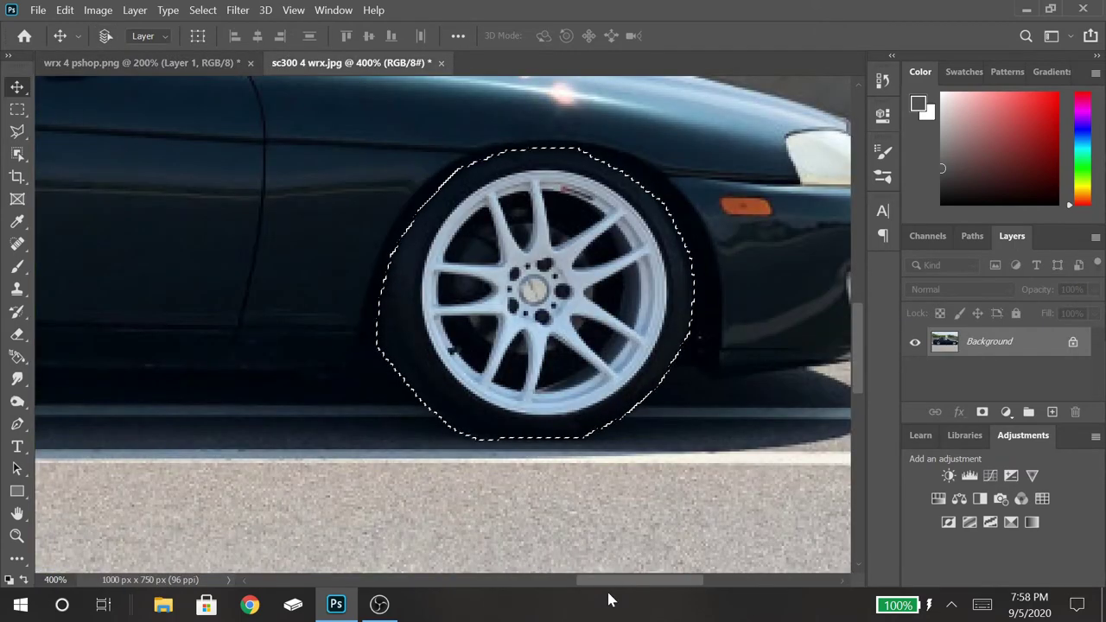
key("ctrl+d")
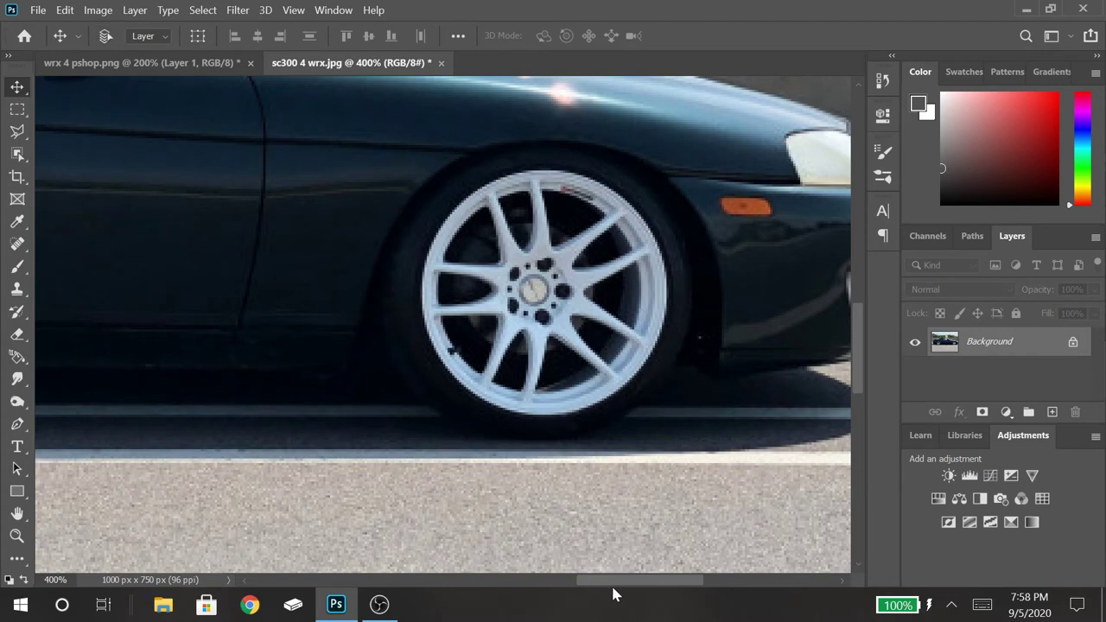
left_click_drag(610, 586, 450, 521)
left_click(200, 74)
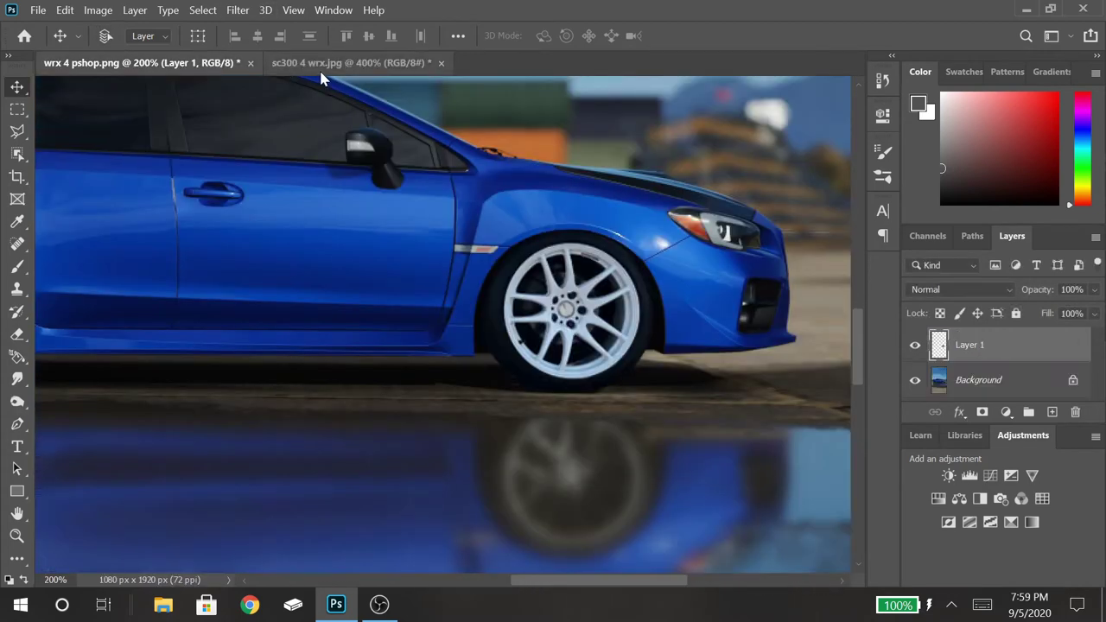
Step: In sc300 4 wrx.jpg, start a Polygonal Lasso outline of the rear wheel, tracing the tire's front and upper edges
left_click(320, 71)
key("l")
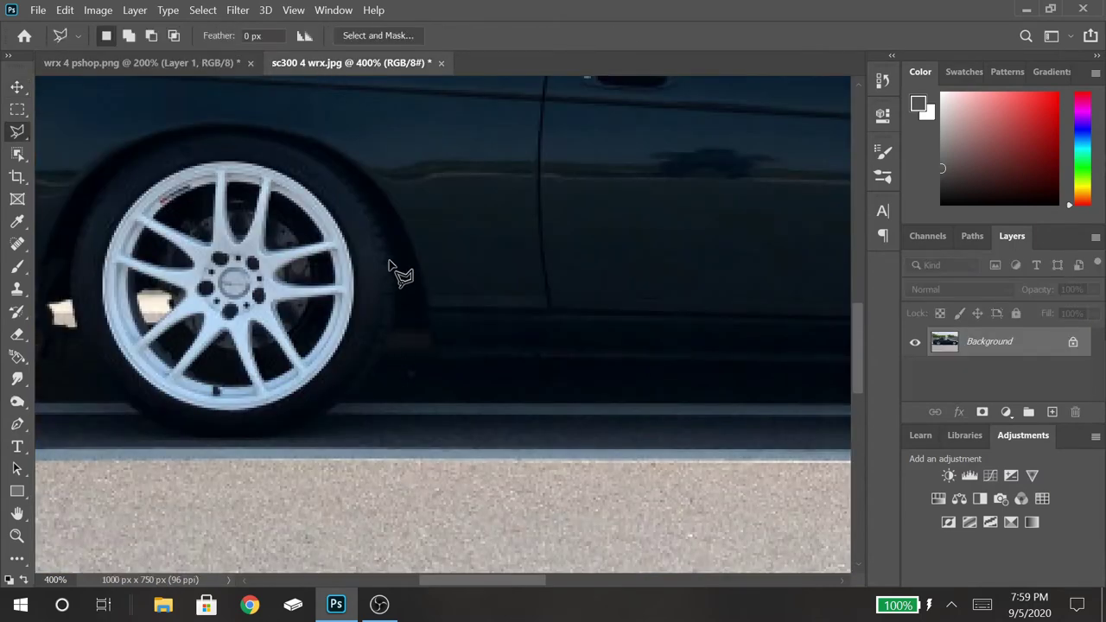
left_click(395, 260, "ctrl")
left_click(394, 259, "ctrl")
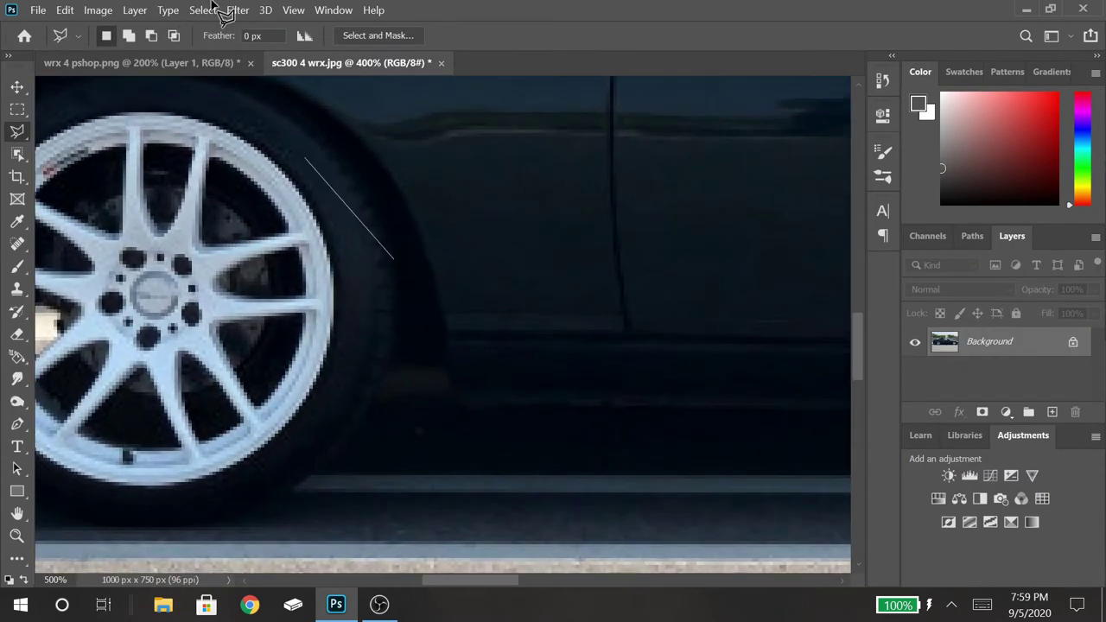
left_click(385, 429)
left_click(308, 320)
left_click(238, 280)
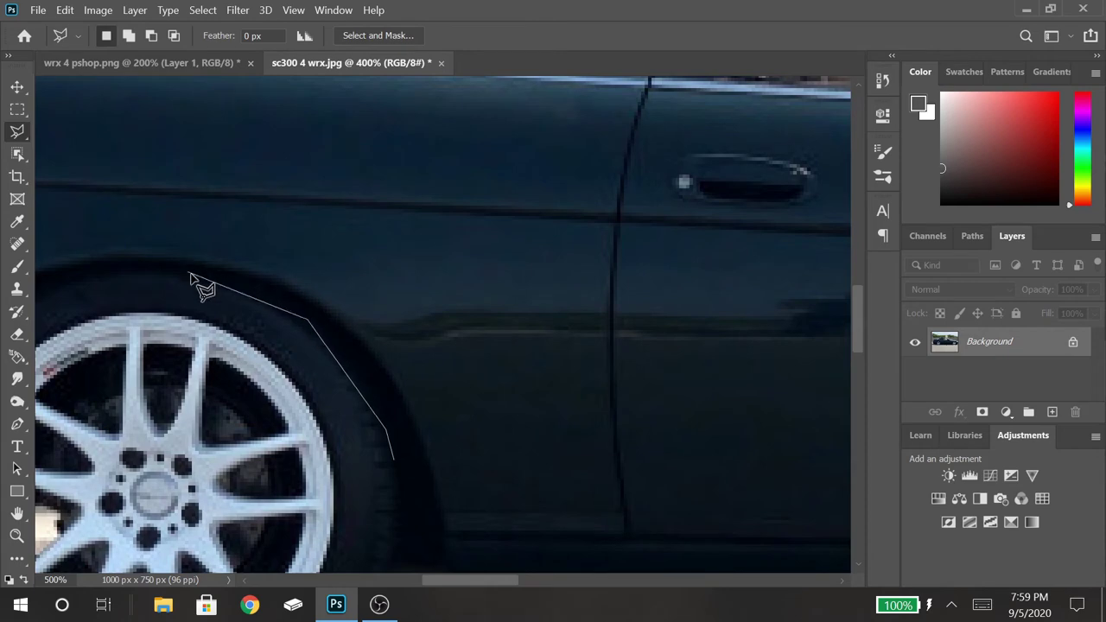
left_click(151, 269)
left_click(241, 285)
left_click(195, 308)
Step: Continue the lasso outline around the tire's rearward and lower edges and close it into a selection of the whole rear wheel
left_click_drag(134, 376, 281, 194)
left_click(286, 189)
left_click(252, 257)
left_click(254, 346)
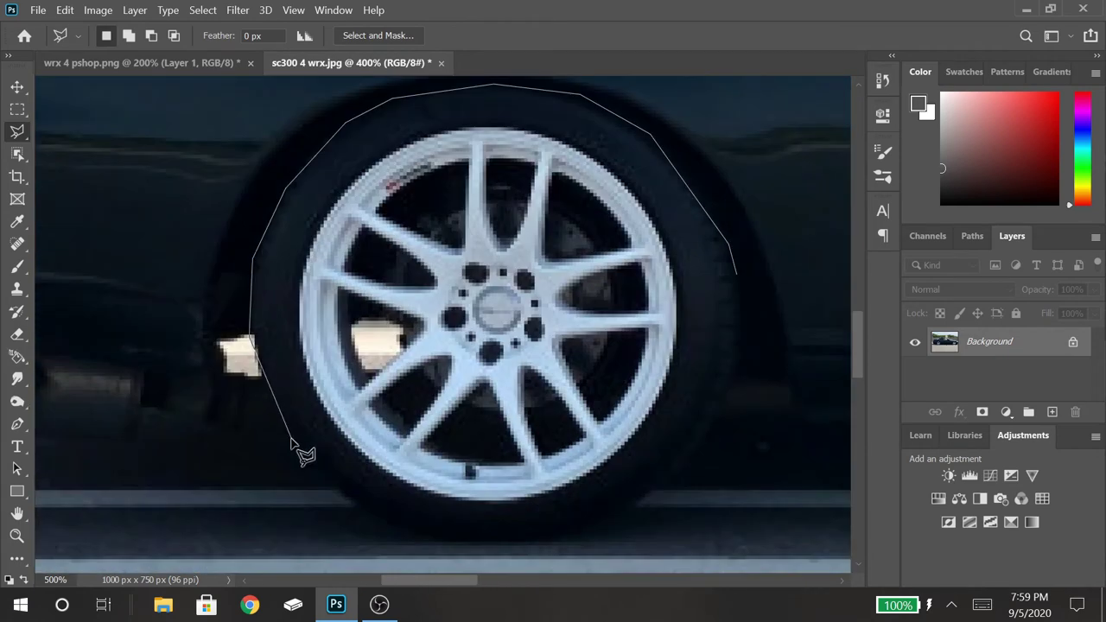
left_click(292, 441)
left_click(387, 547)
left_click(590, 538)
left_click(638, 510)
left_click(737, 276)
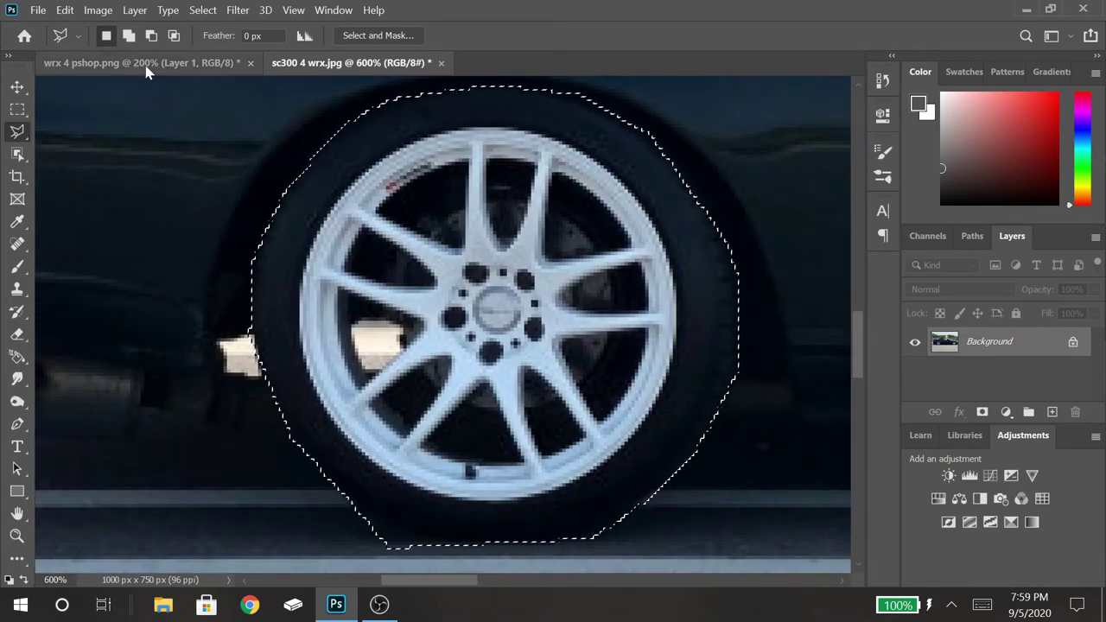
Step: Copy the selected rear wheel and paste it into wrx 4 pshop.png
key("ctrl+c")
left_click(142, 63)
key("ctrl+v")
key("v")
Step: Move the pasted white wheel over the blue car's original rear wheel and nudge it slightly upward into place
key("ctrl+minus")
left_click_drag(448, 328, 175, 322)
key("ctrl+plus")
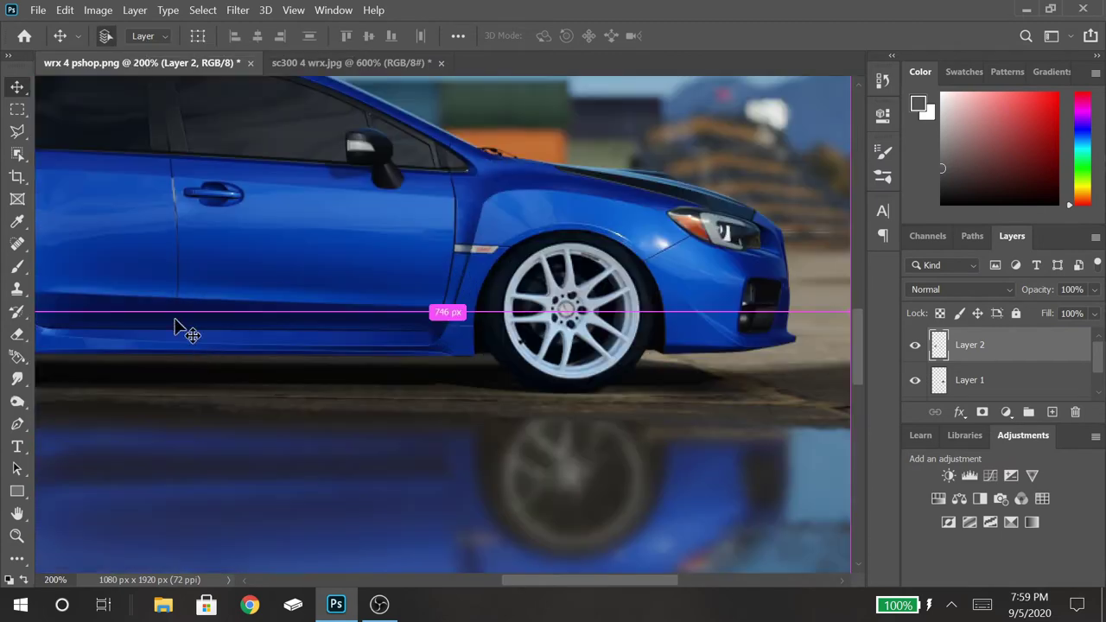
left_click_drag(583, 580, 472, 581)
key("ctrl+plus")
key("Up")
key("Up")
key("Up")
key("Down")
Step: Enlarge the white rear wheel slightly with Free Transform so it fills the rear wheel arch, and apply the transform
key("ctrl+t")
left_click_drag(514, 187, 517, 181)
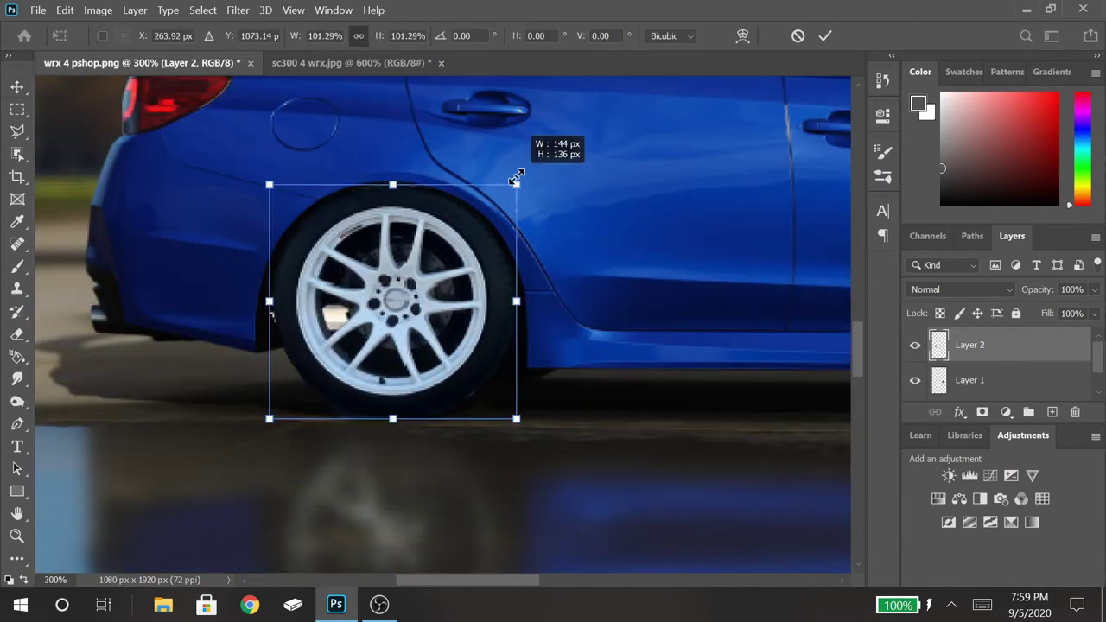
left_click_drag(393, 183, 391, 180)
left_click(819, 35)
Step: Check the fit of both white wheels on the blue car at several zoom levels
key("ctrl+minus")
key("ctrl+minus")
key("ctrl+minus")
key("ctrl+plus")
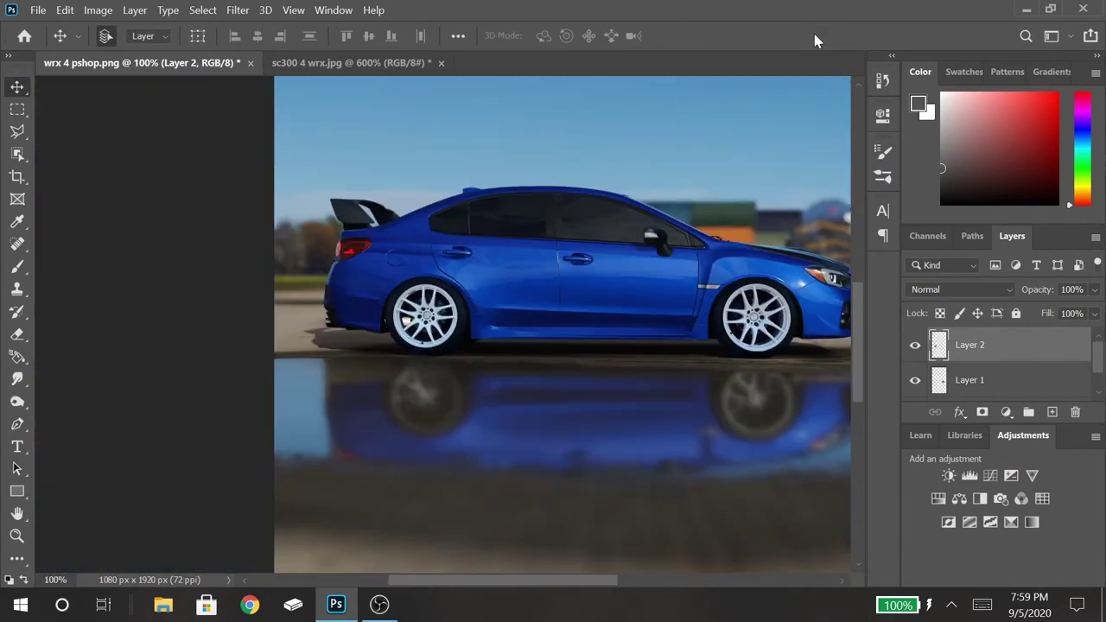
key("ctrl+minus")
key("ctrl+plus")
key("ctrl+plus")
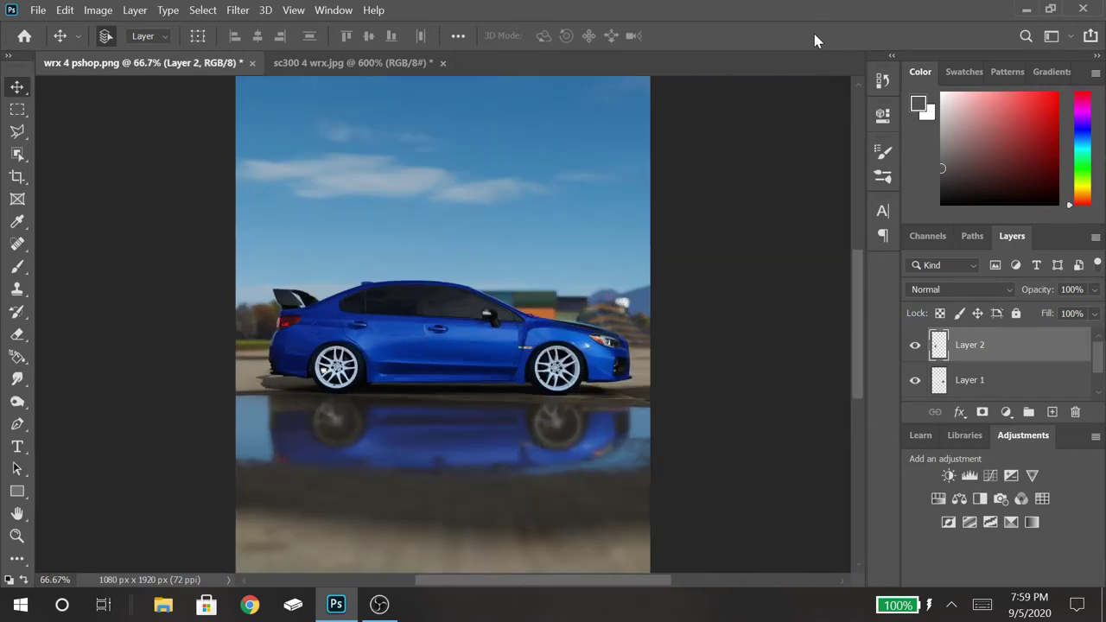
key("ctrl+plus")
key("ctrl+minus")
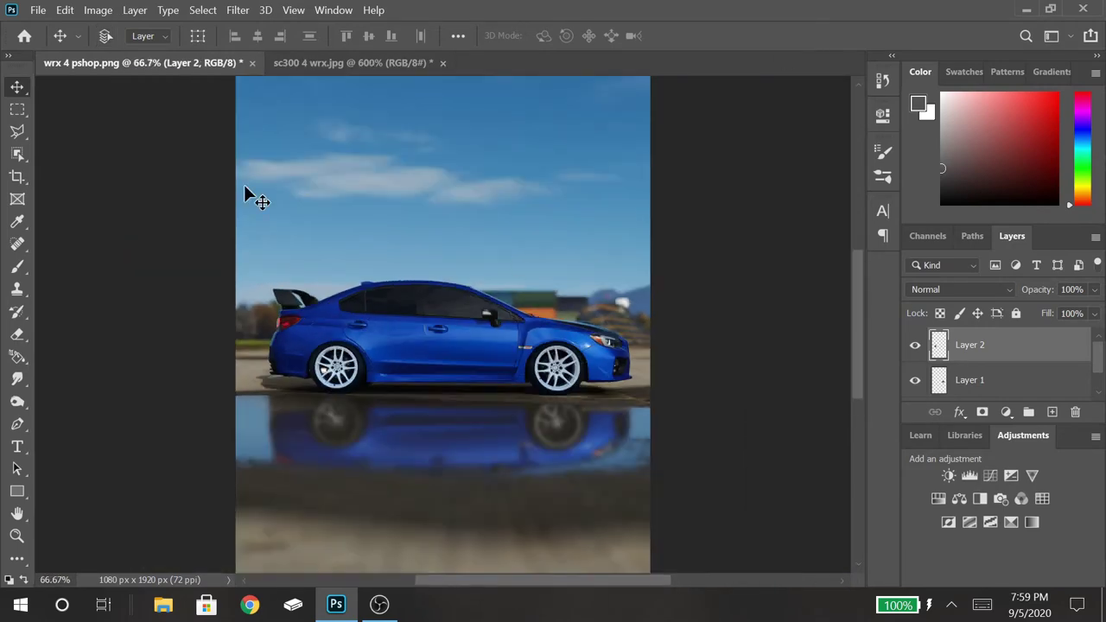
Step: View the full SC300 source photo and compare its wheels with those placed on the WRX
left_click(294, 64)
key("ctrl+0")
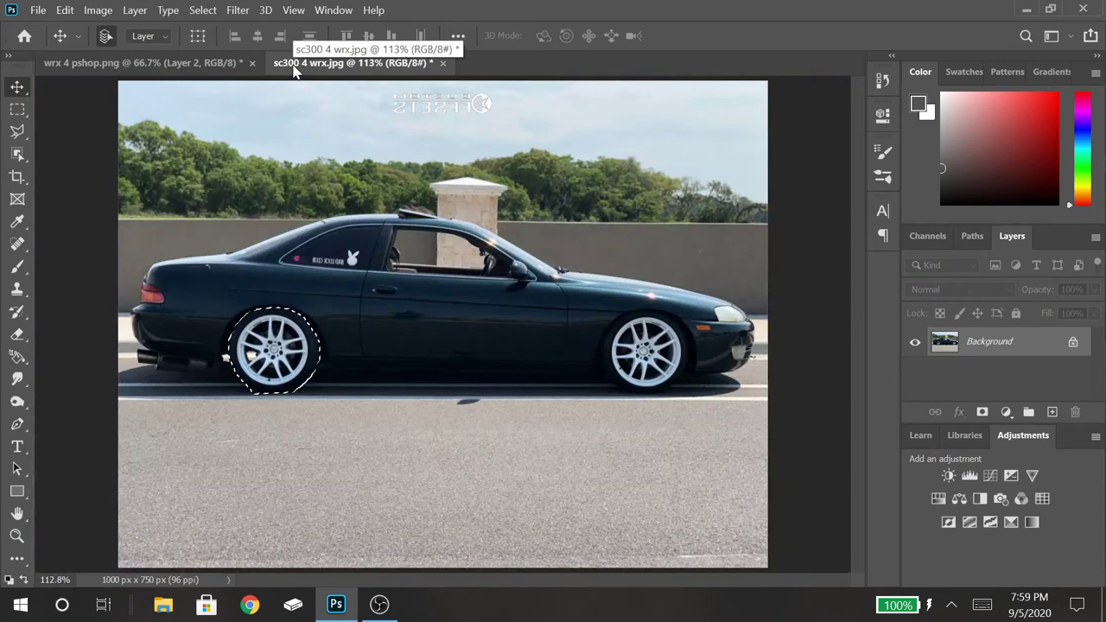
left_click(185, 67)
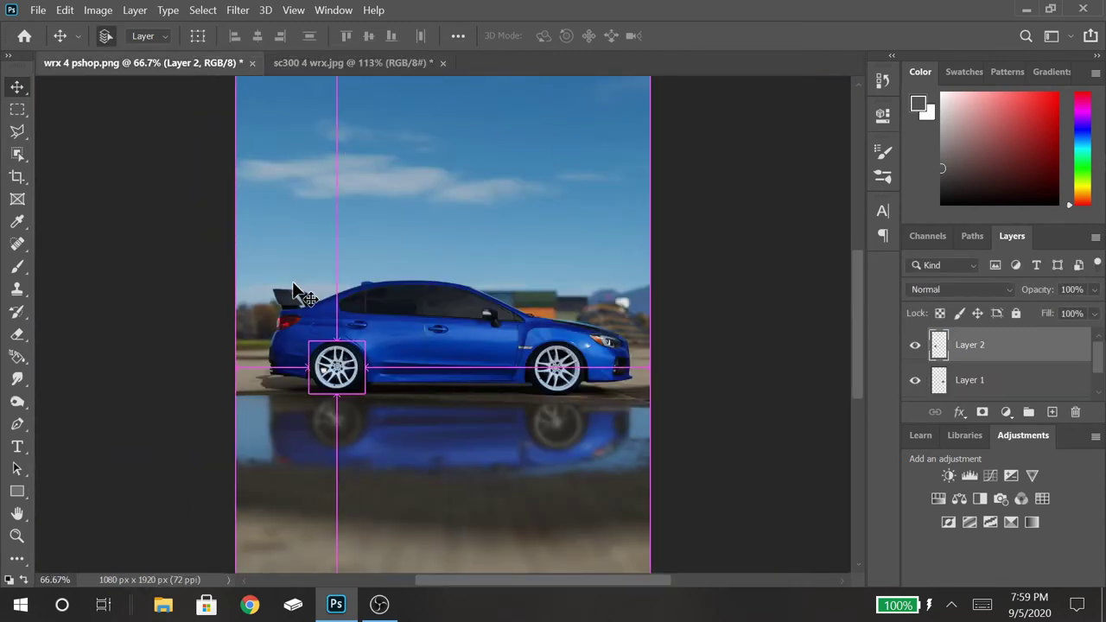
key("ctrl+plus")
key("ctrl+plus")
key("ctrl+minus")
key("ctrl+minus")
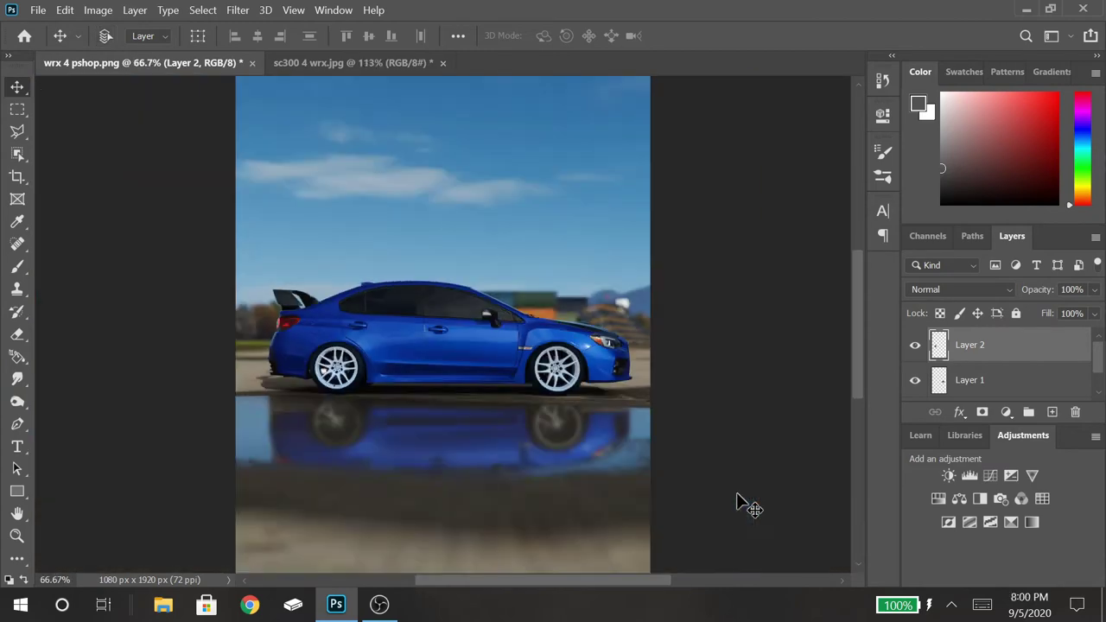
key("ctrl+plus")
key("ctrl+plus")
key("ctrl+minus")
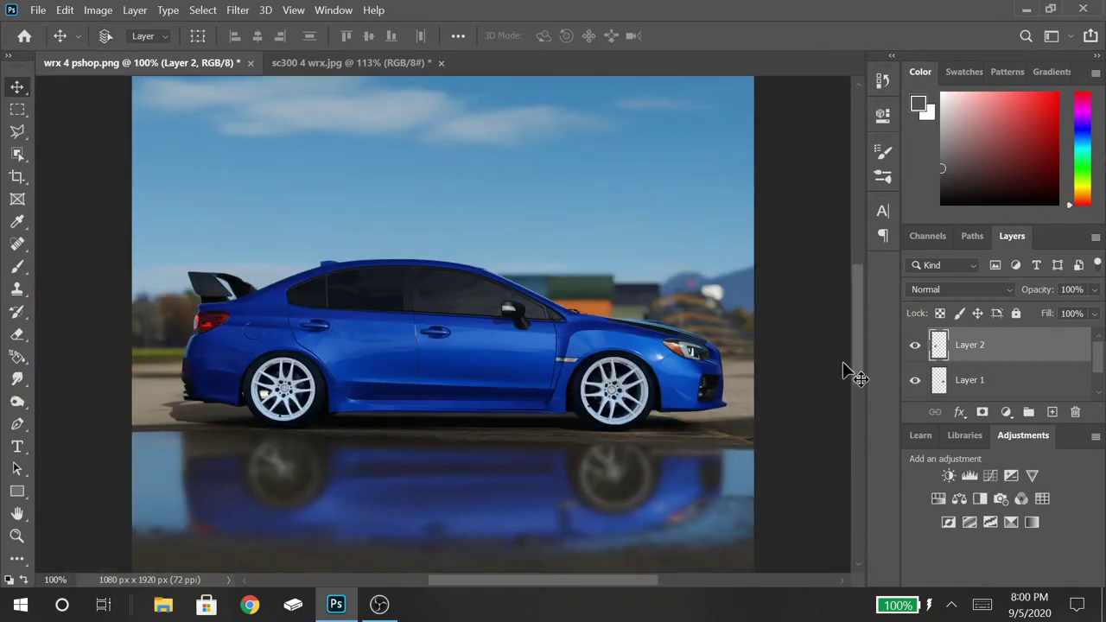
key("ctrl+0")
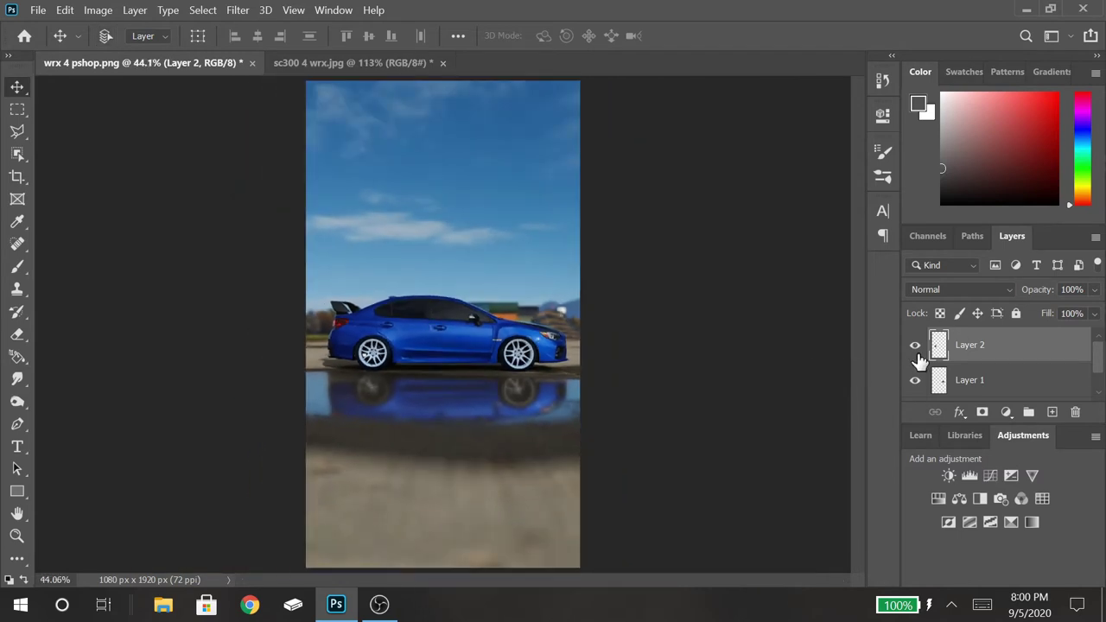
Step: Hide Layer 1 and Layer 2 to expose the blue car's original wheels
left_click(917, 381)
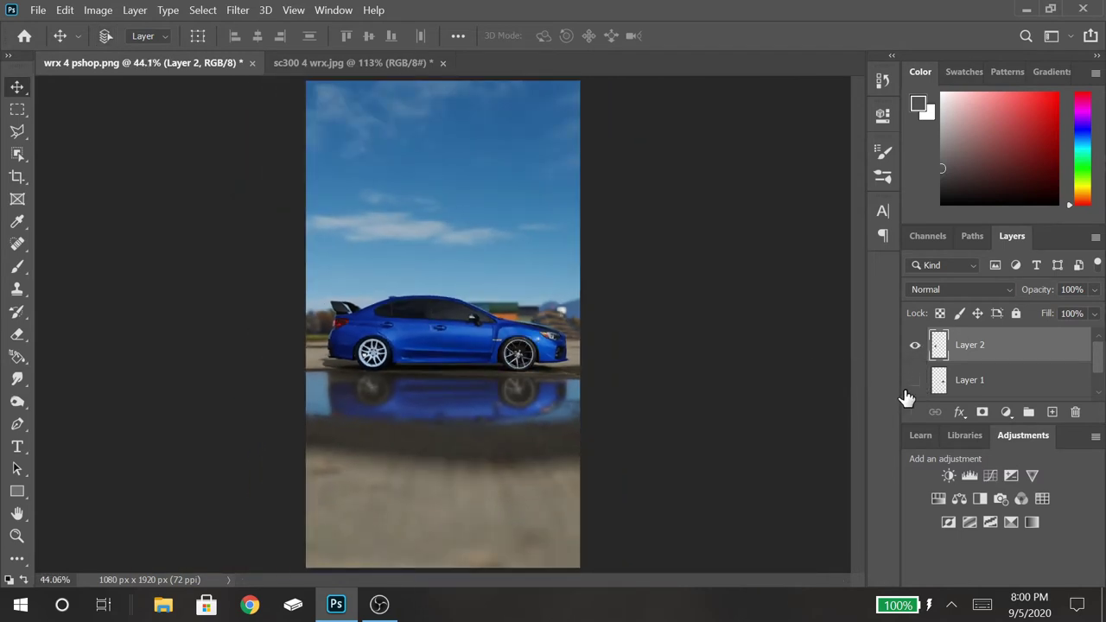
left_click(909, 391)
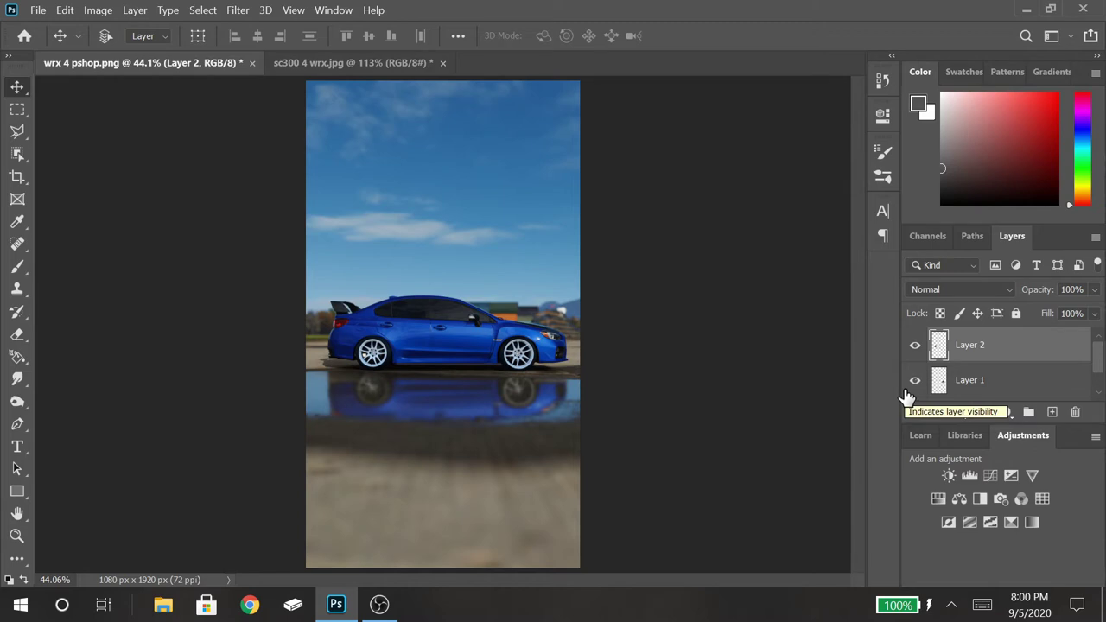
left_click(913, 386)
left_click(915, 346)
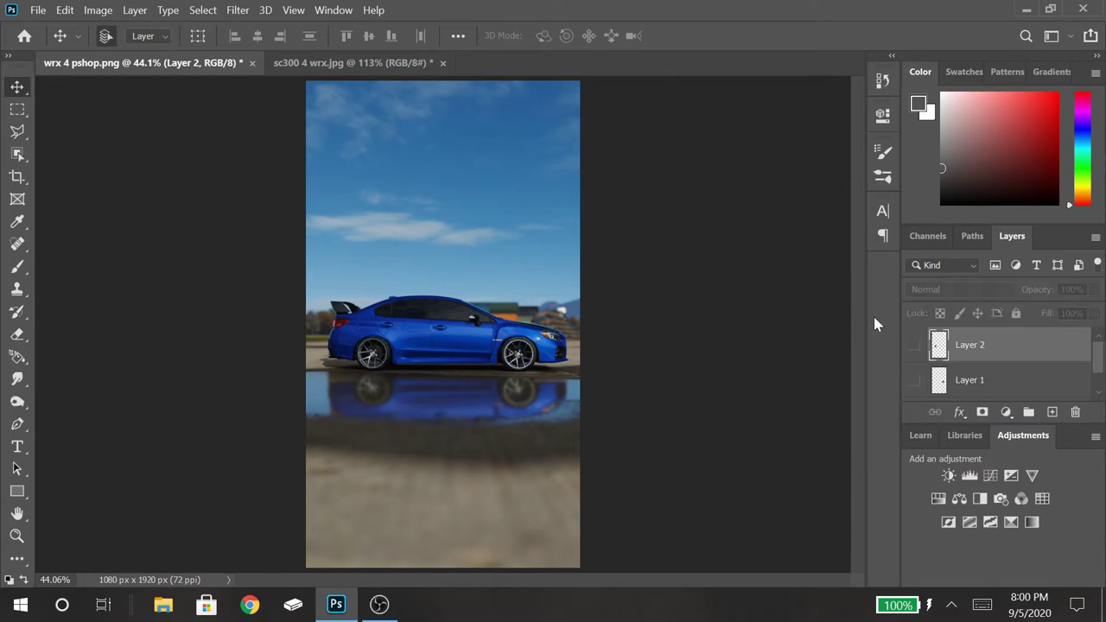
Step: Start a Polygonal Lasso outline beyond the image edge ahead of the car and trace the front bumper's lower edge to the wheel arch
key("l")
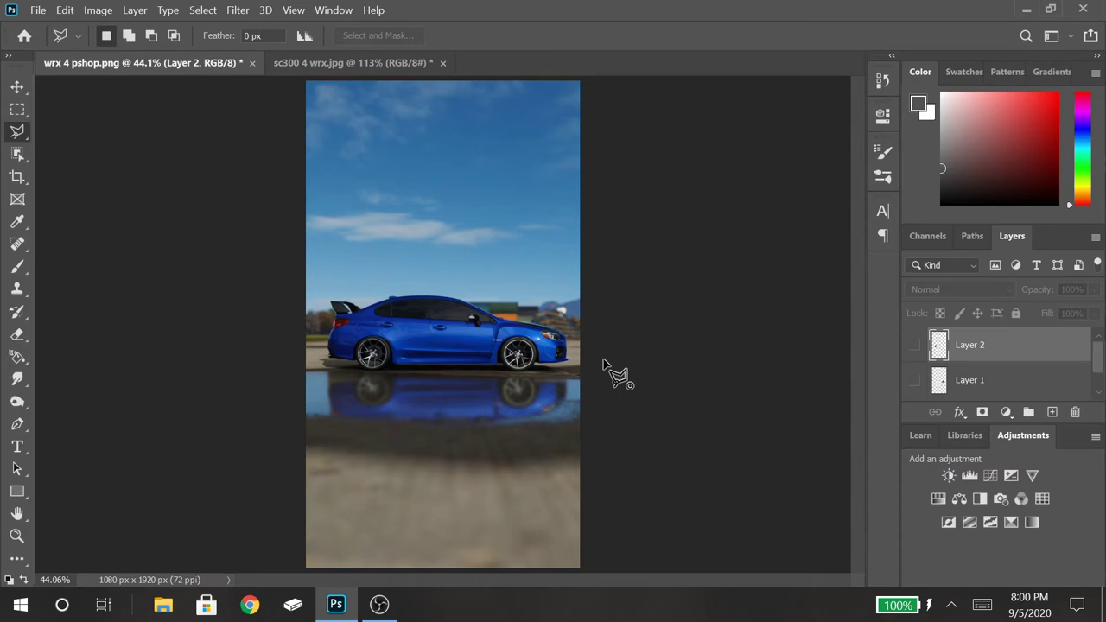
left_click(603, 362)
scroll(603, 362, "up", 6)
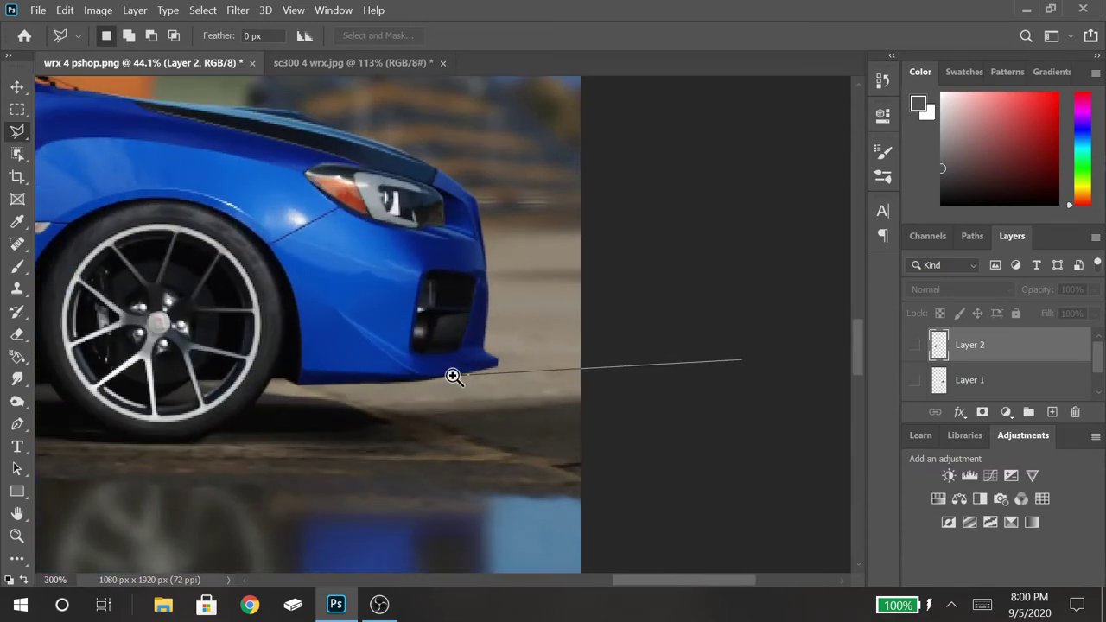
scroll(452, 377, "up", 3)
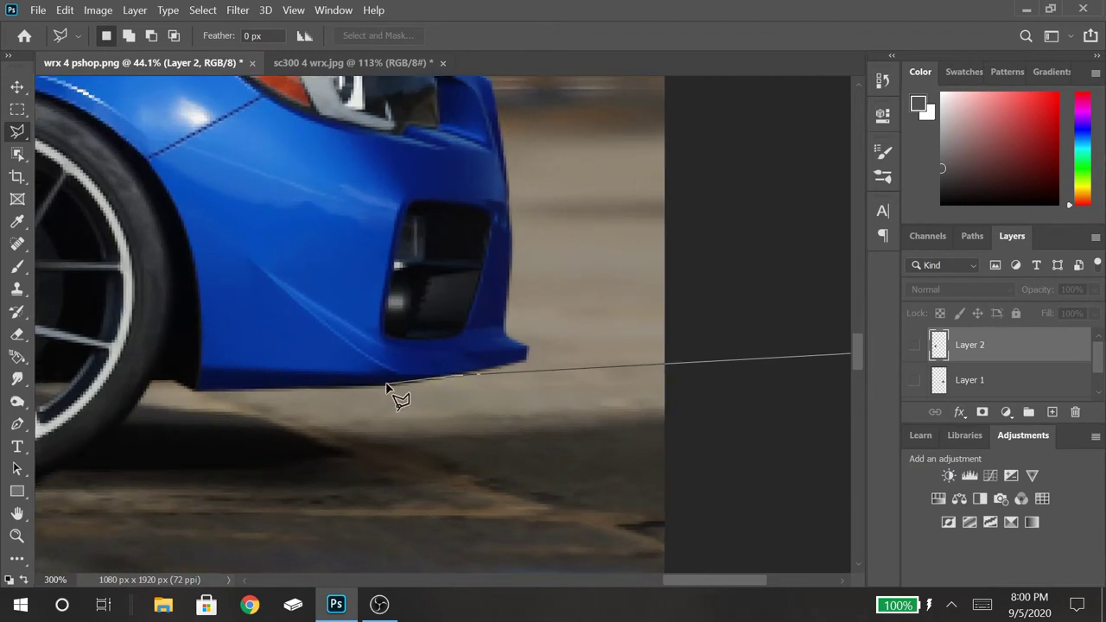
scroll(197, 390, "up", 2)
left_click(197, 390)
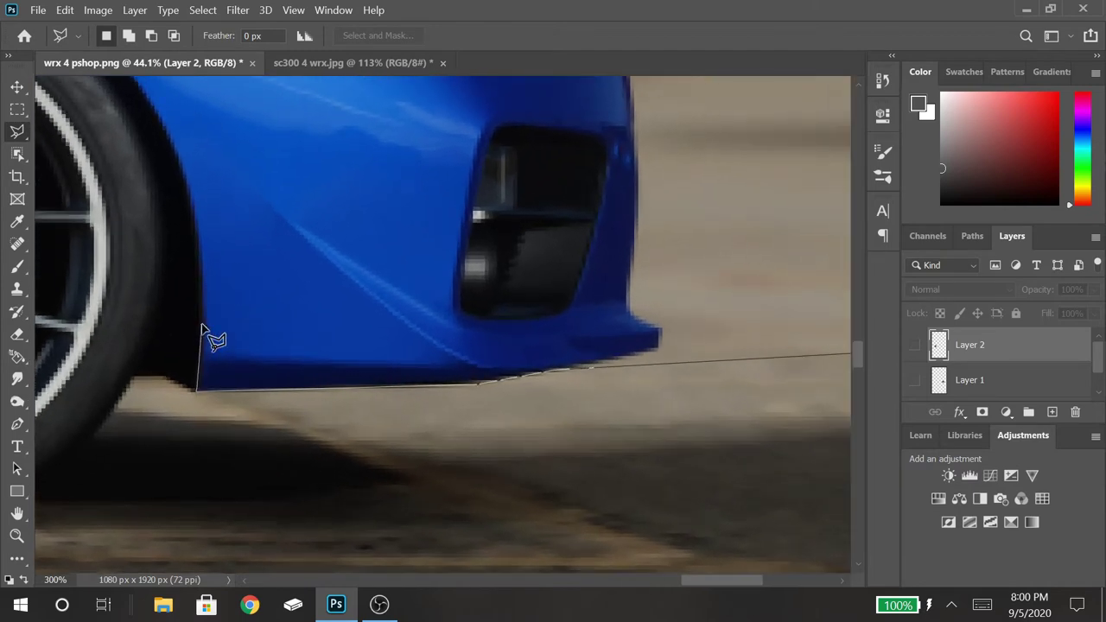
Step: Continue the lasso outline up the forward edge of the front wheel arch and over its top
left_click(201, 329)
left_click(195, 219)
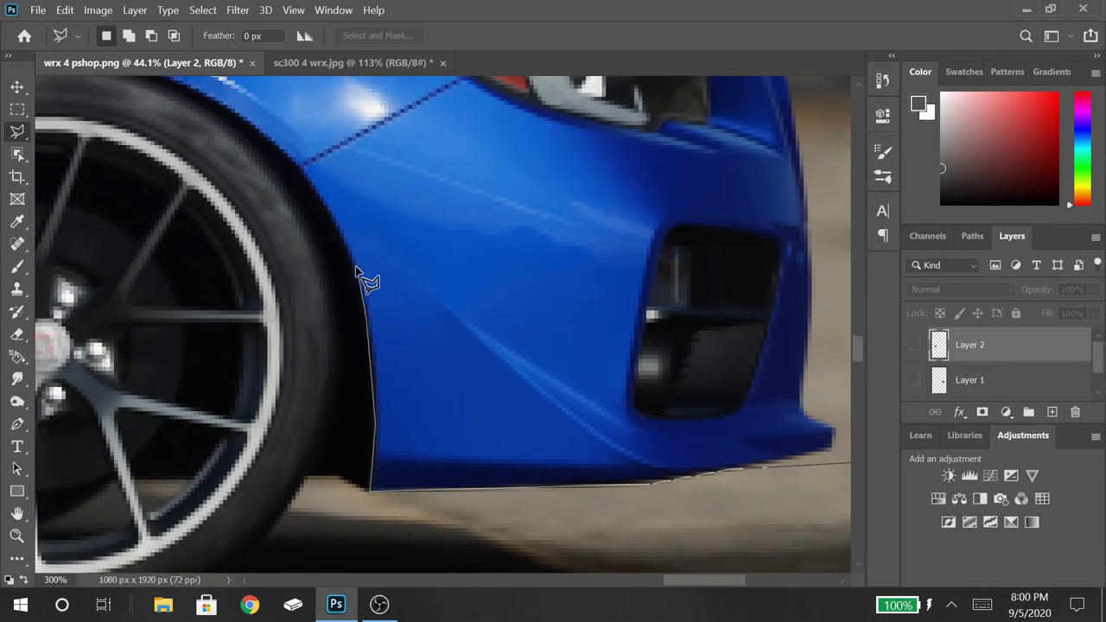
left_click(354, 273)
left_click(273, 145)
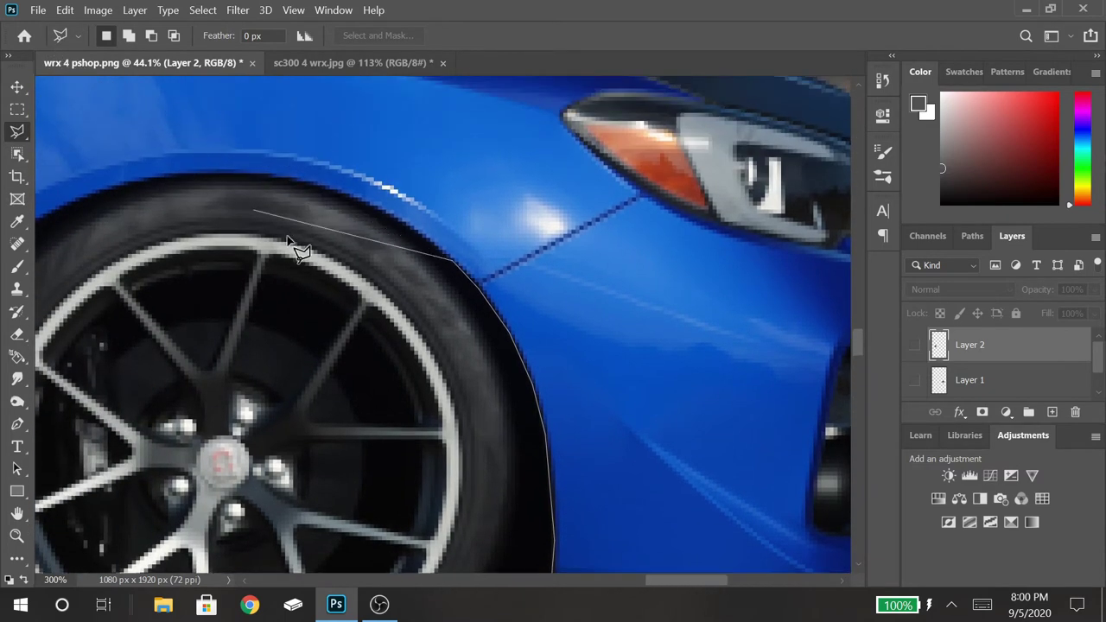
left_click(396, 219)
left_click(286, 188)
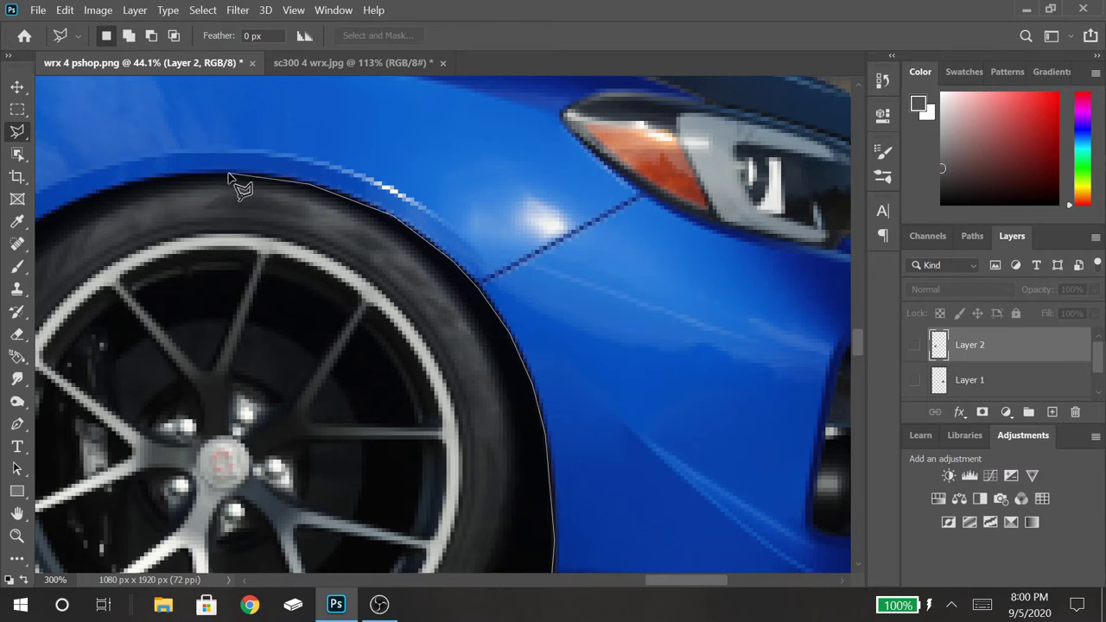
left_click(263, 179)
left_click(223, 173)
Step: Trace the lasso outline down the rearward edge of the front wheel arch toward the side skirt
left_click(80, 202)
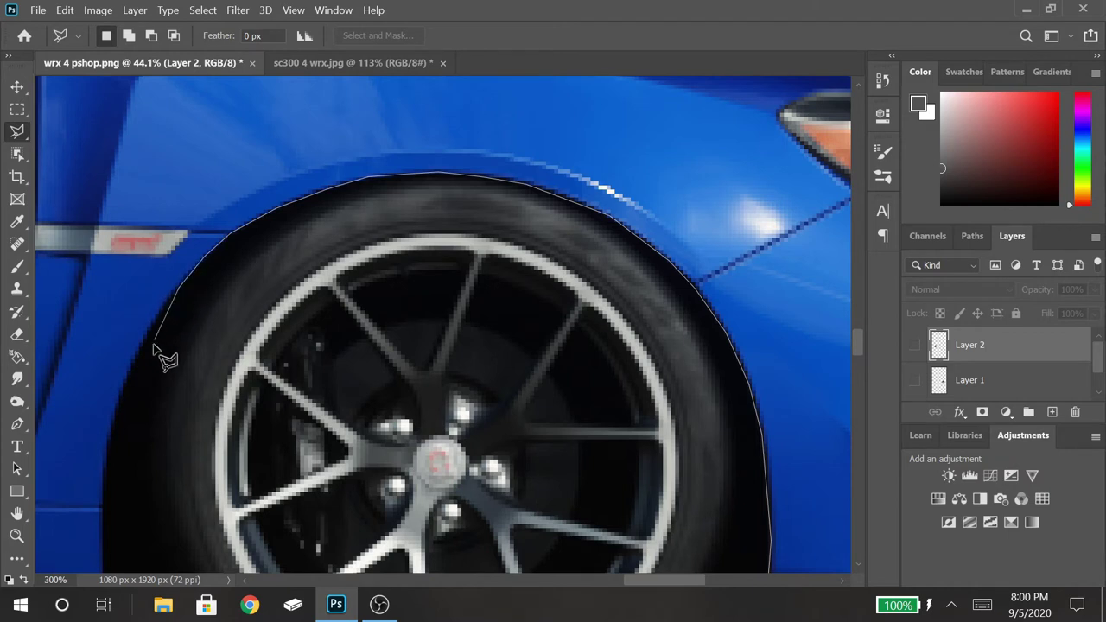
left_click(150, 329)
left_click(117, 407)
scroll(108, 457, "down", 5)
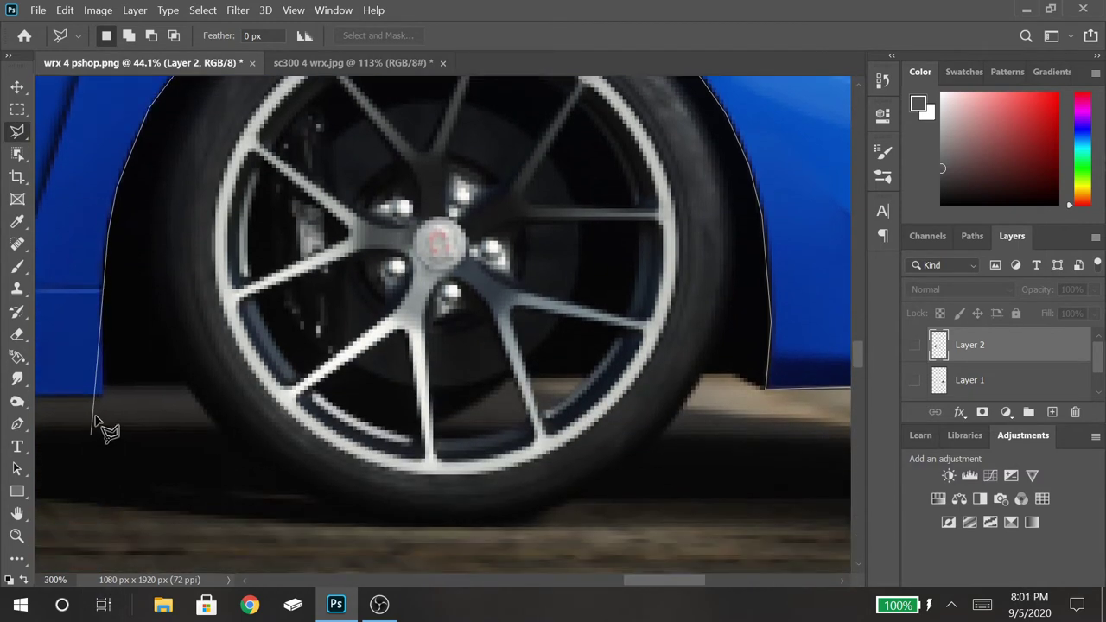
left_click(101, 296)
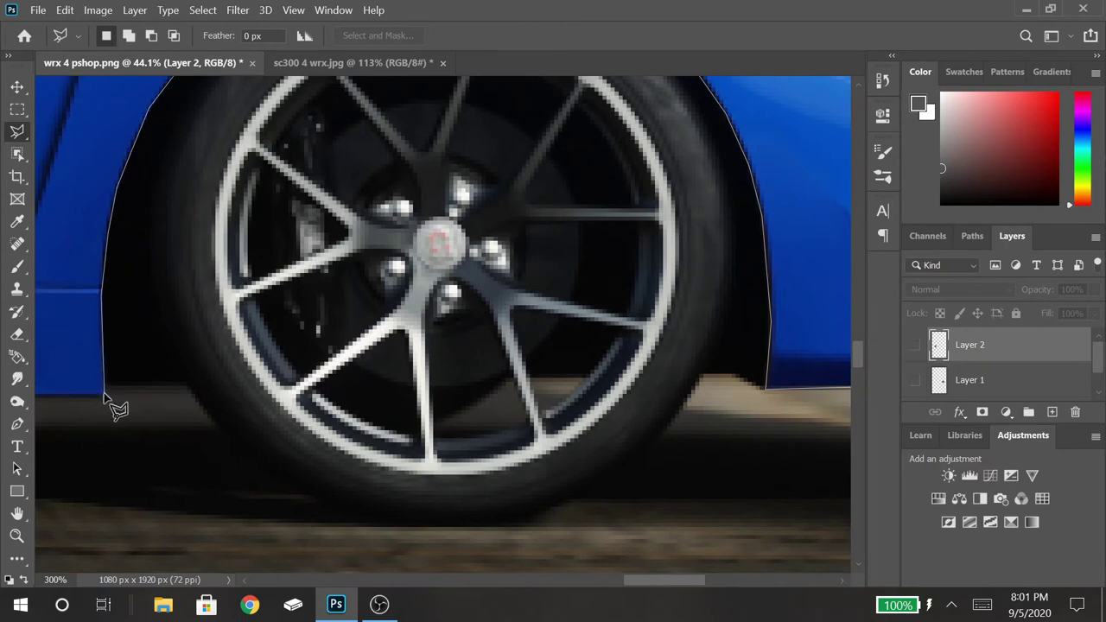
Step: Run the lasso outline along the lower edge of the side skirt to the rear wheel arch
scroll(38, 396, "left", 10)
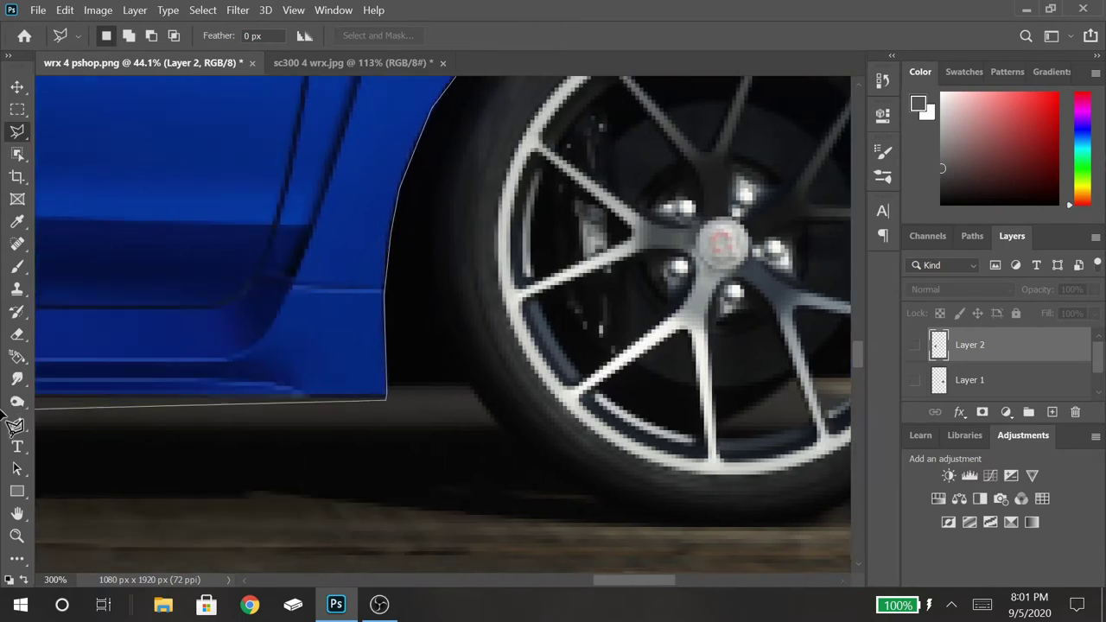
left_click(39, 392)
left_click_drag(38, 391, 306, 392)
left_click(240, 389)
Step: Trace the lasso outline up the forward edge of the rear wheel arch and across its top
left_click(242, 285)
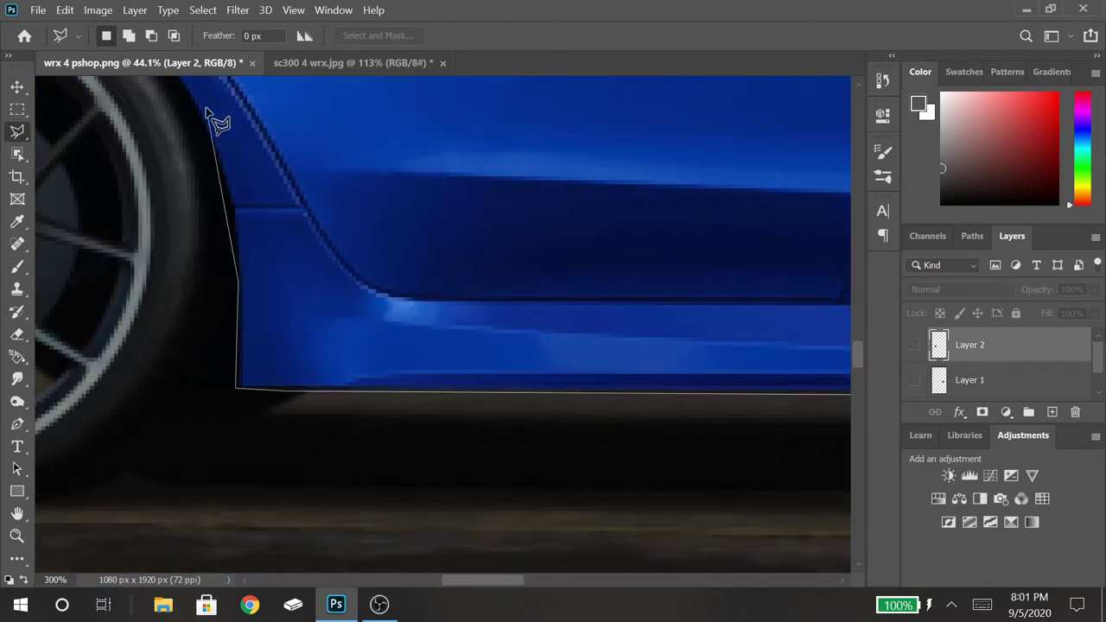
left_click_drag(209, 106, 360, 356)
left_click(388, 463)
left_click(375, 413)
left_click(349, 356)
left_click(310, 300)
left_click(262, 258)
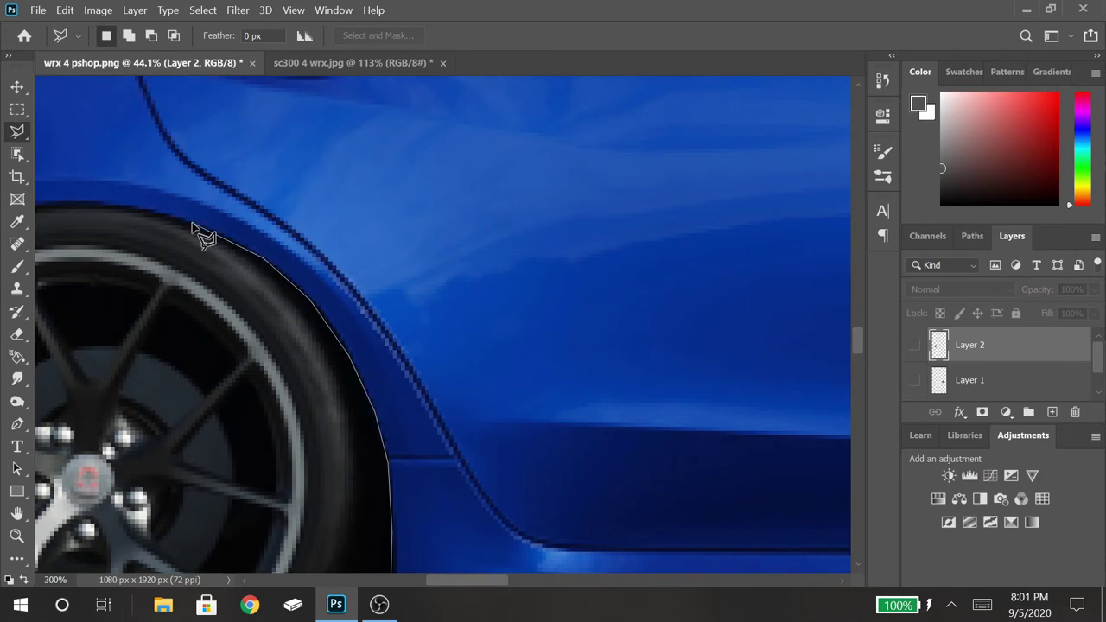
left_click(192, 223)
left_click(129, 207)
left_click(88, 204)
left_click_drag(88, 205, 366, 205)
left_click(310, 206)
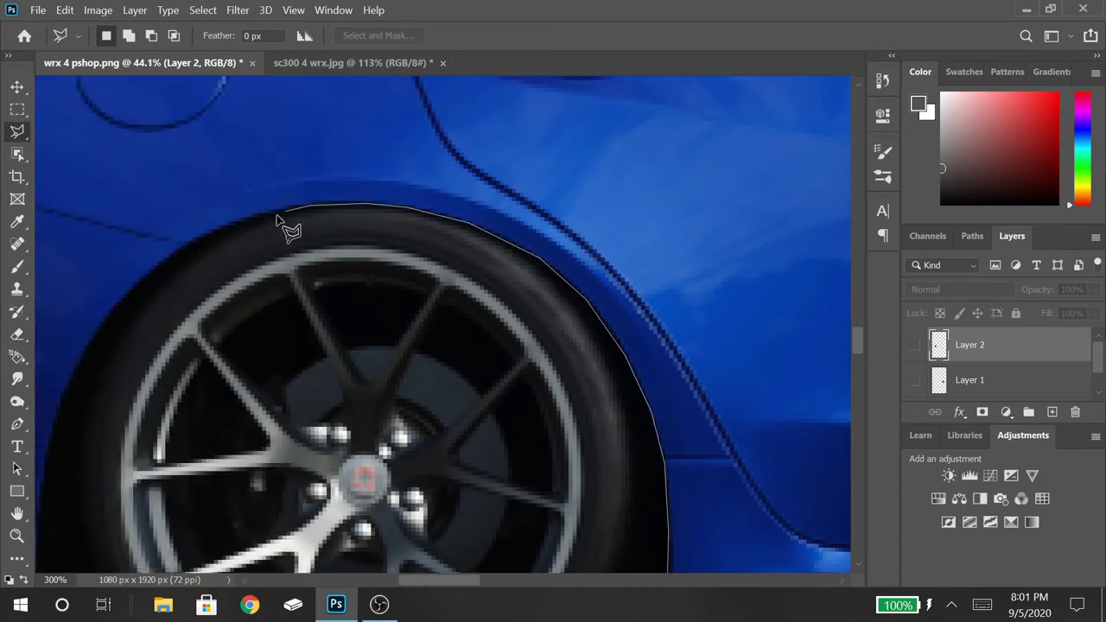
Step: Continue the lasso outline down the rearward edge of the rear wheel arch to the bottom of the rear bumper
left_click(238, 222)
left_click(210, 233)
left_click(180, 250)
left_click(136, 283)
mouse_move(4, 523)
left_mouse_down()
mouse_move(304, 323)
mouse_move(284, 338)
mouse_move(173, 548)
mouse_move(240, 251)
left_mouse_up()
left_click(240, 249)
left_click(223, 344)
left_click(223, 414)
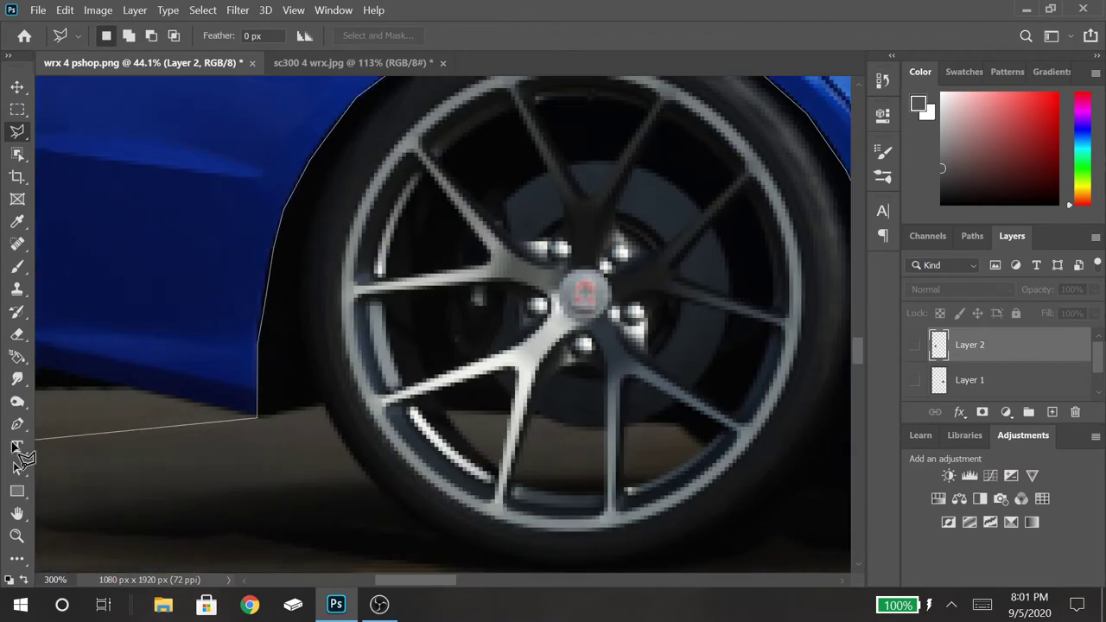
Step: Extend the lasso outline past the canvas behind the car, around the top of the canvas, and close it beyond the front bumper
left_click(105, 424, "alt")
key("ctrl+minus")
key("ctrl+minus")
key("ctrl+minus")
key("ctrl+minus")
key("ctrl+minus")
key("ctrl+minus")
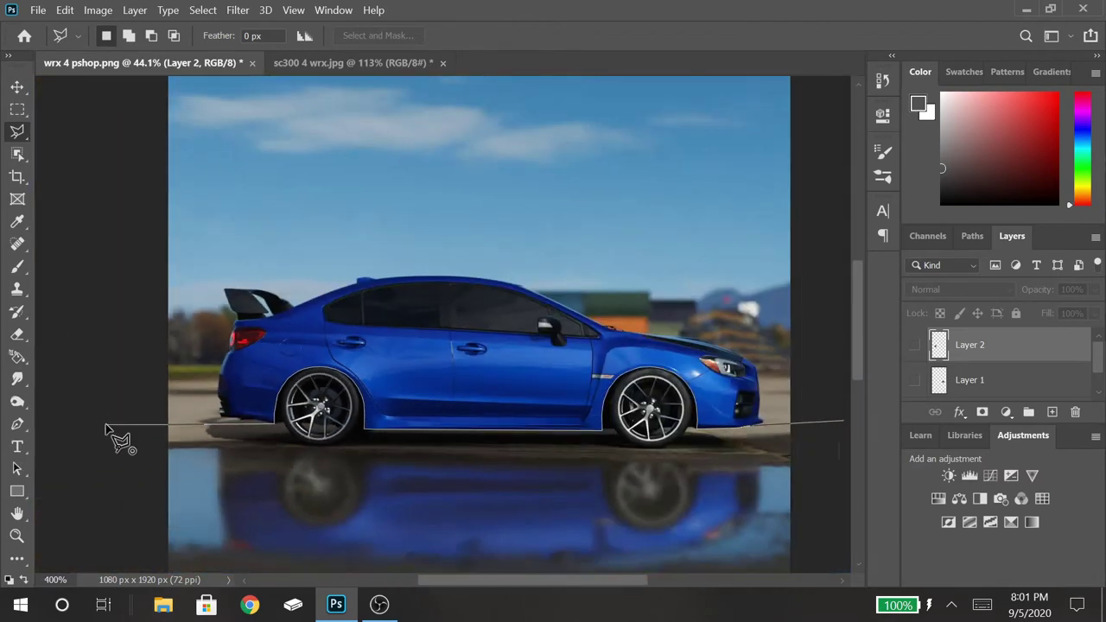
scroll(105, 424, "down", 2)
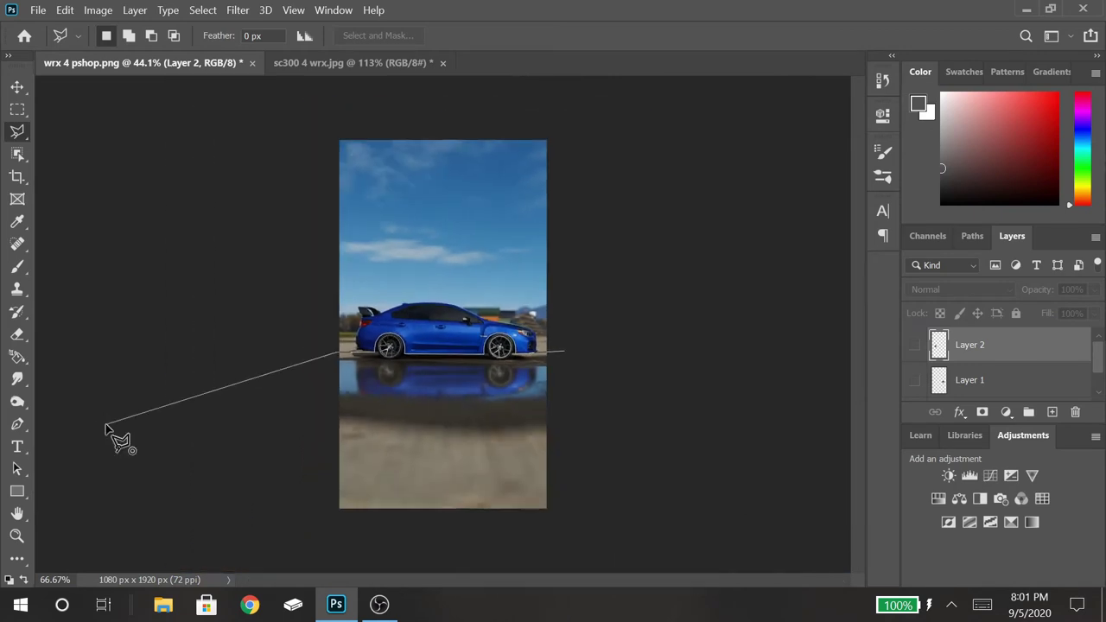
scroll(106, 425, "up", 1)
scroll(105, 425, "down", 1)
key("ctrl+minus")
mouse_move(106, 425)
left_mouse_down()
mouse_move(138, 319)
mouse_move(355, 125)
mouse_move(316, 138)
mouse_move(408, 109)
mouse_move(572, 132)
left_mouse_up()
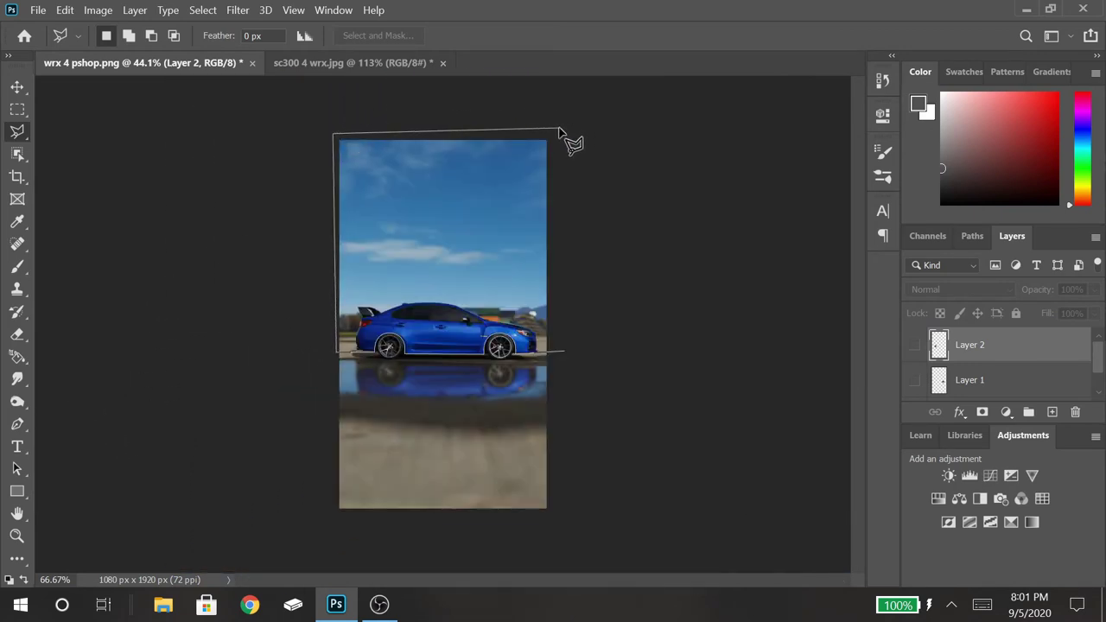
left_click(560, 134)
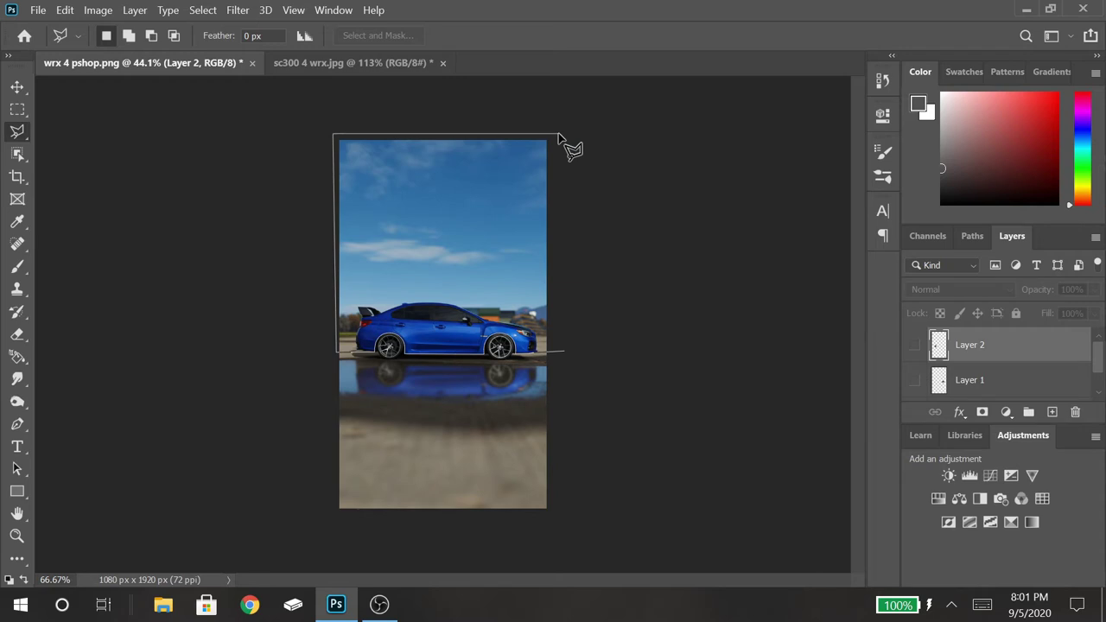
double_click(569, 355)
key("ctrl+plus")
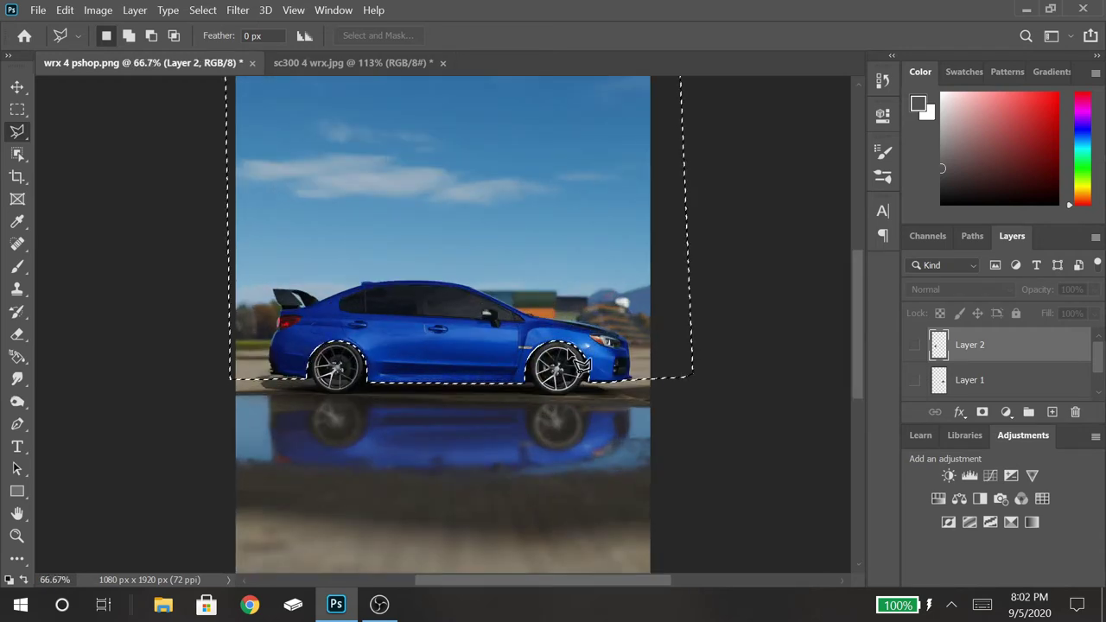
Step: Show Layer 1 and Layer 2 again so both white wheels sit on the car
left_click(915, 380)
left_click(916, 345)
key("ctrl+plus")
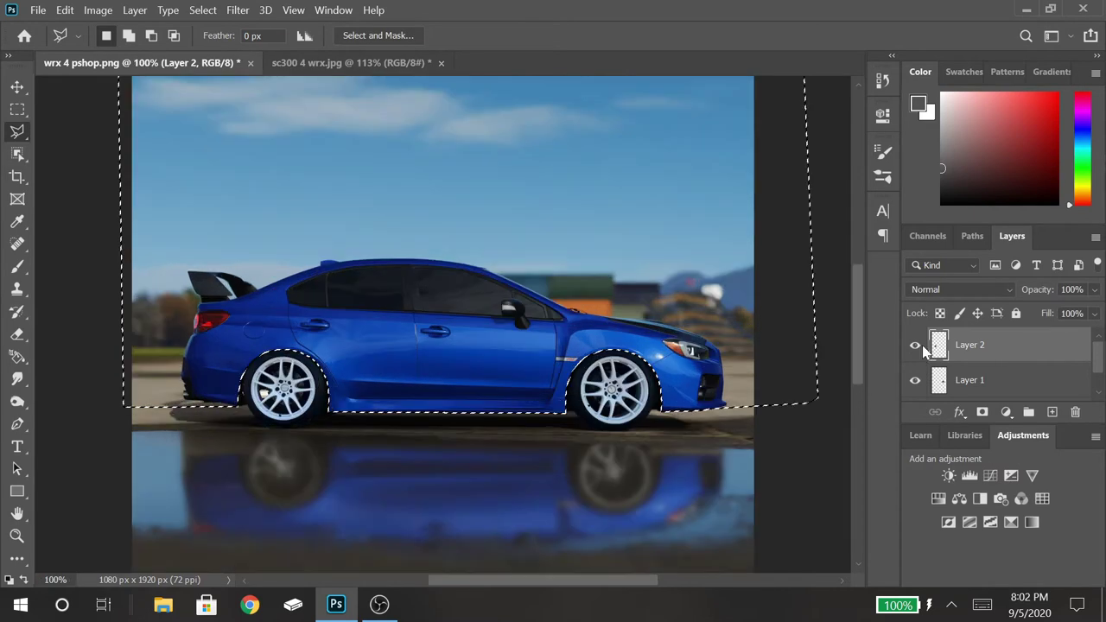
Step: Nudge the selected car body and sky on the Background layer down slightly around the white wheels with the Move tool
key("v")
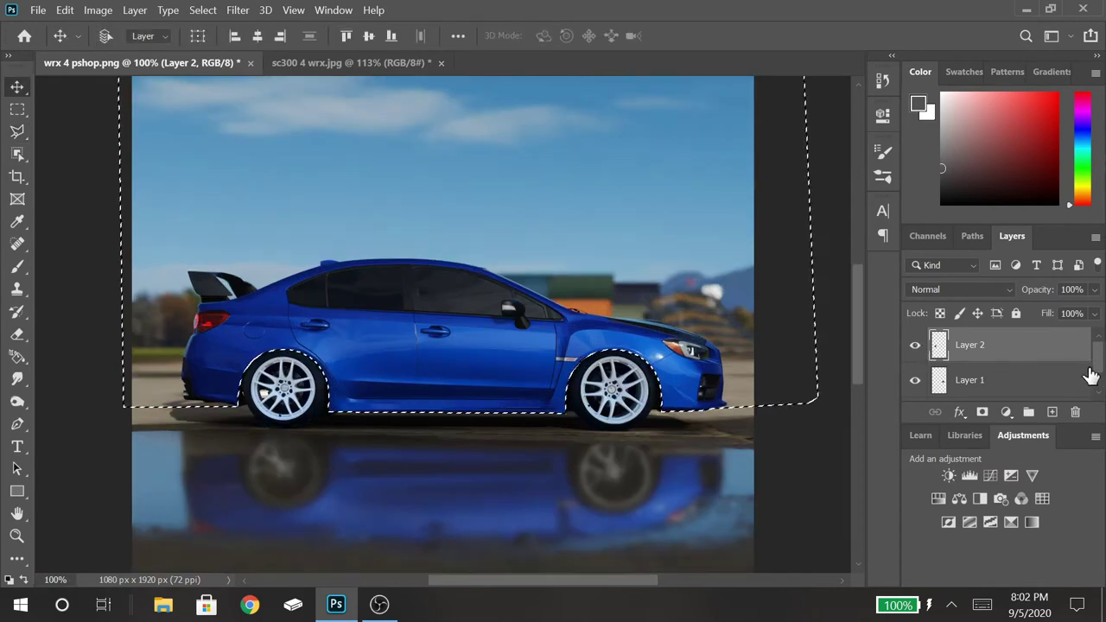
scroll(1085, 378, "down", 1)
left_click(1006, 392)
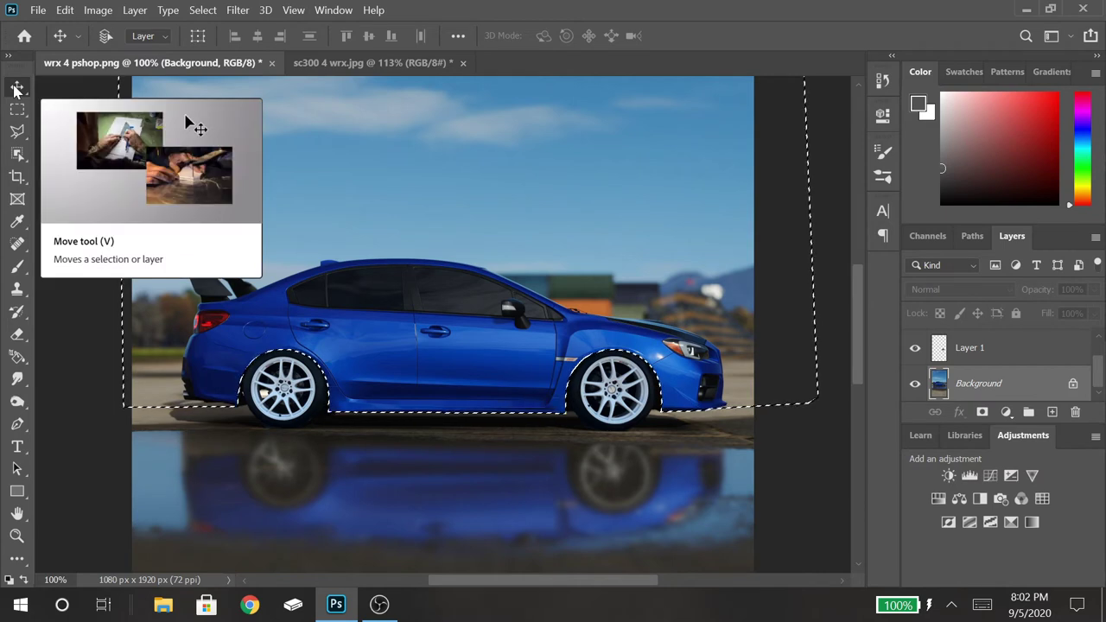
key("Down")
key("Down")
key("Down")
key("Down")
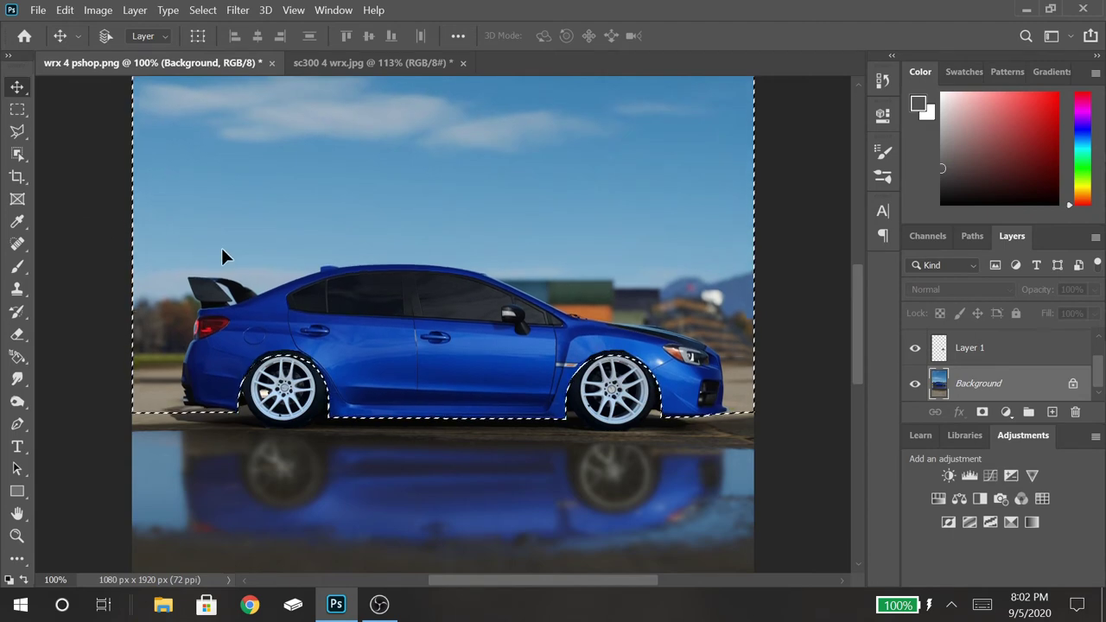
Step: Make Layer 2 the active layer and clear the selection around the body and sky
left_click(939, 348)
key("ctrl+plus")
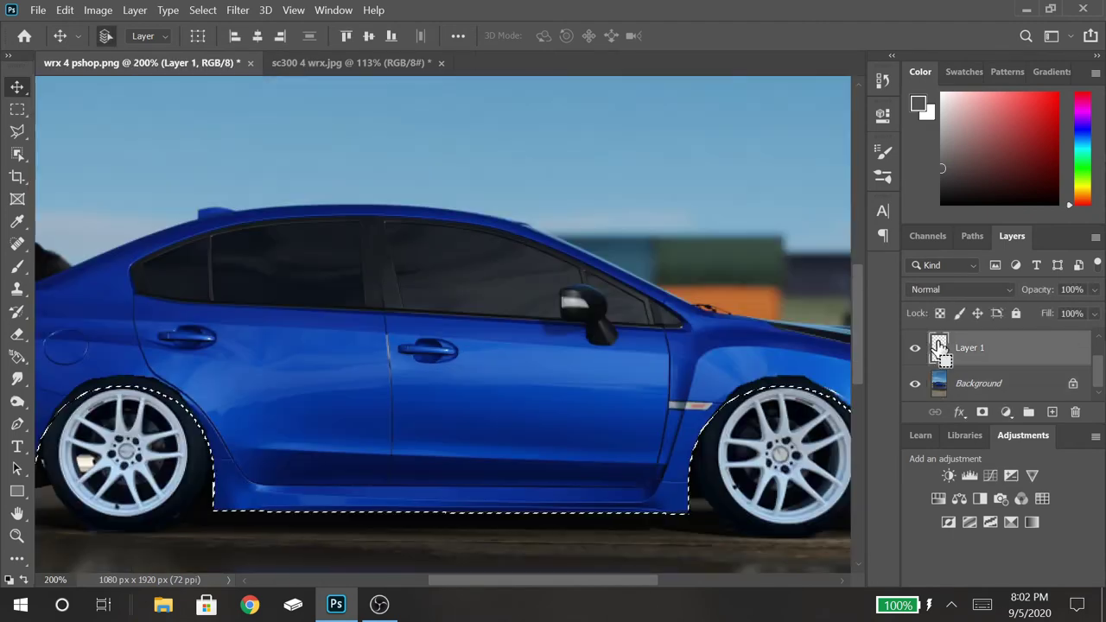
key("ctrl+minus")
key("ctrl+plus")
key("ctrl+minus")
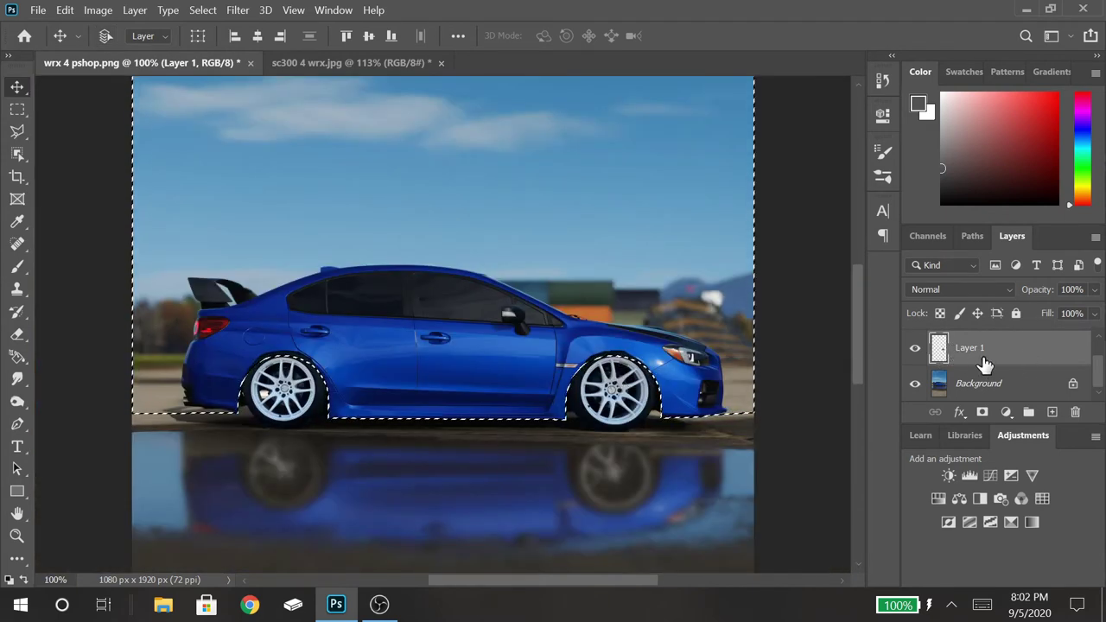
key("ctrl+j")
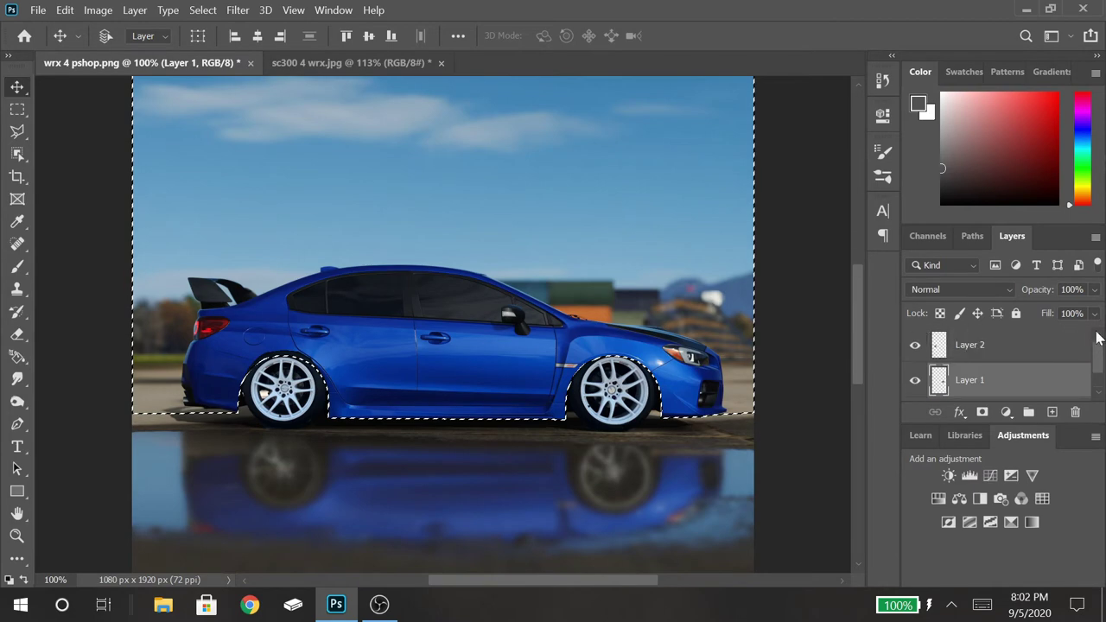
left_click(959, 347)
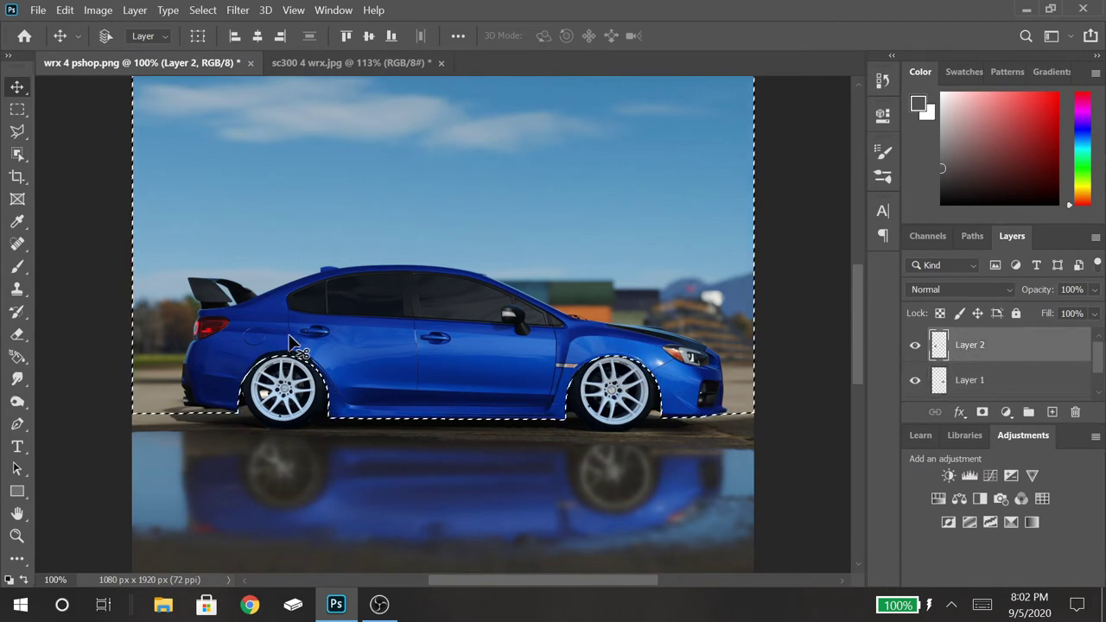
key("ctrl+d")
Step: Examine the lowered car as a whole and up close along the side skirt and front wheel arch for leftover gaps
key("ctrl+plus")
key("ctrl+plus")
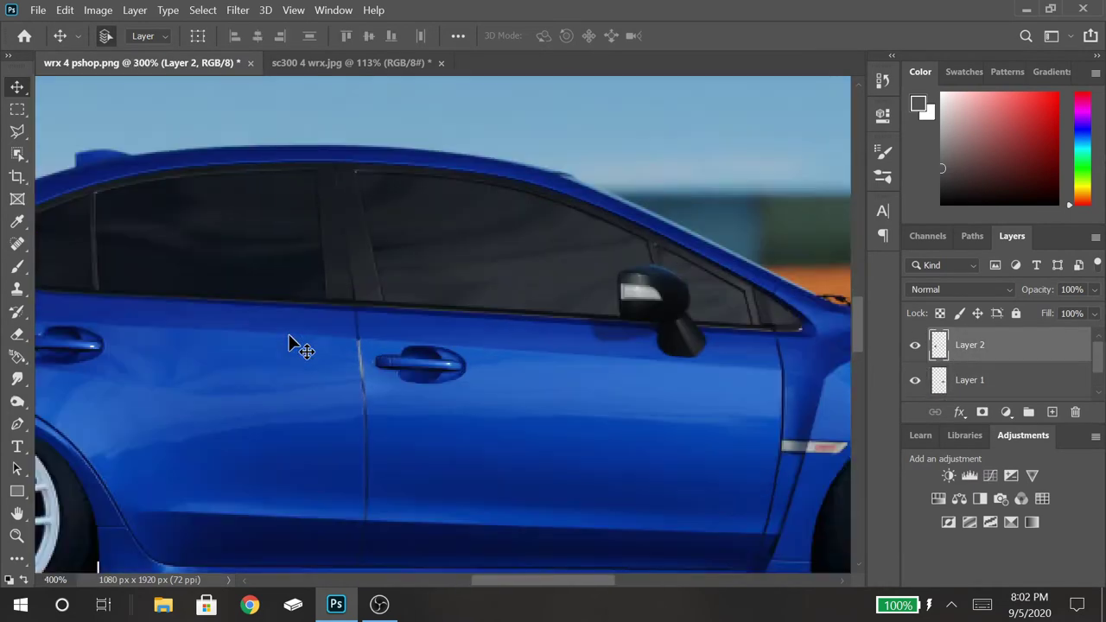
key("ctrl+minus")
key("ctrl+minus")
key("ctrl+minus")
key("ctrl+0")
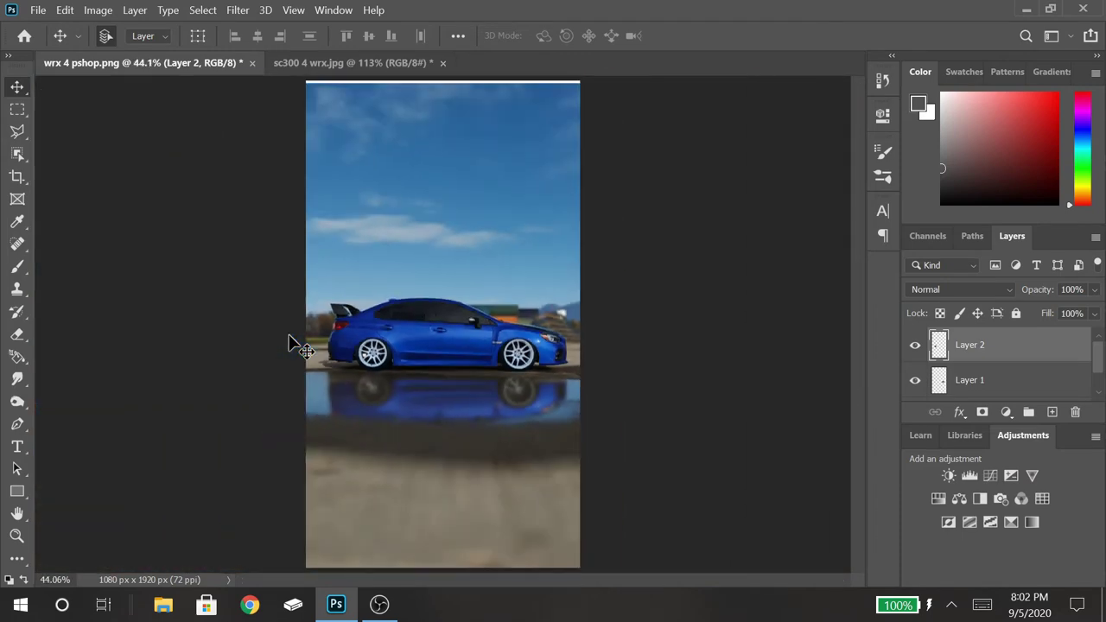
key("ctrl+1")
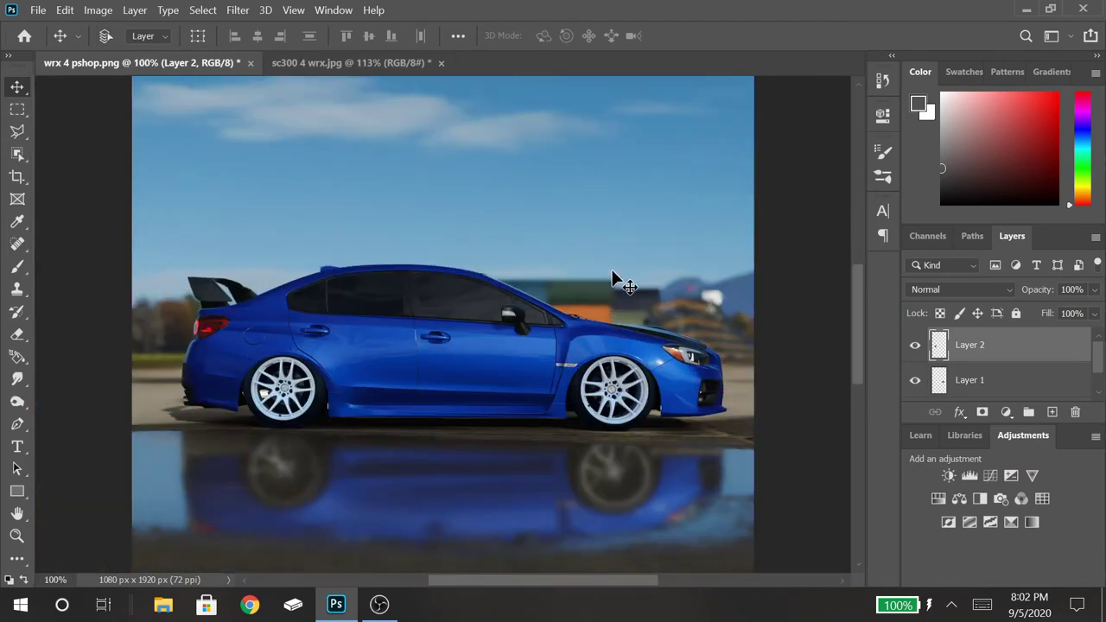
mouse_move(861, 331)
left_mouse_down()
mouse_move(861, 365)
mouse_move(855, 352)
left_mouse_up()
key("ctrl+plus")
key("ctrl+plus")
key("ctrl+plus")
scroll(854, 352, "up", 3)
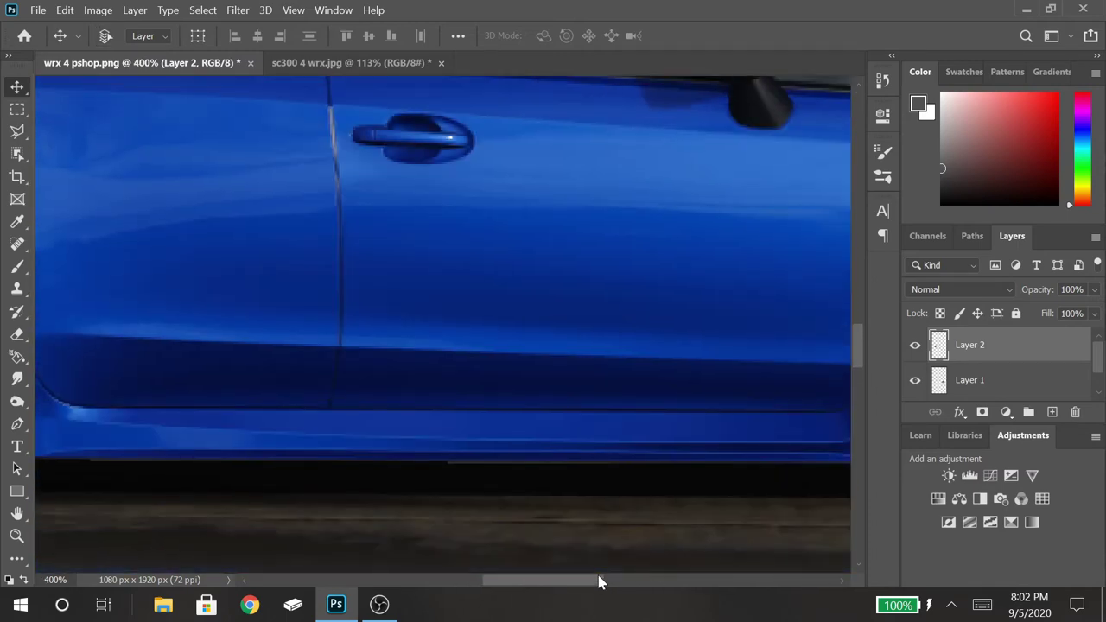
left_click_drag(601, 583, 712, 581)
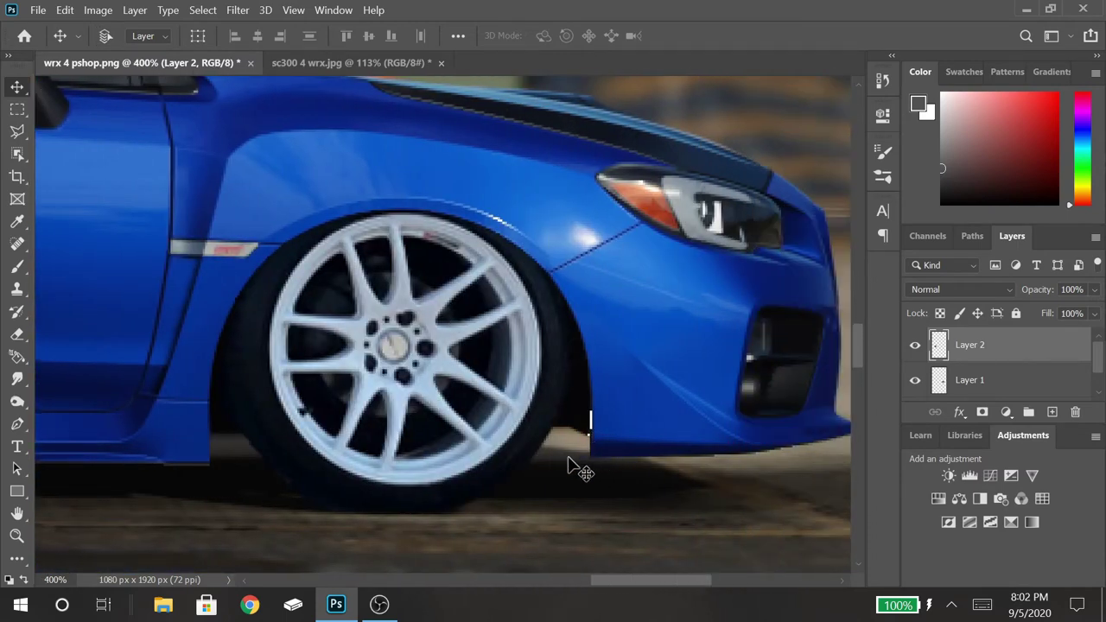
Step: Select the gap between the front tire and the front bumper, including the white sliver, with the Polygonal Lasso tool
key("ctrl+plus")
key("l")
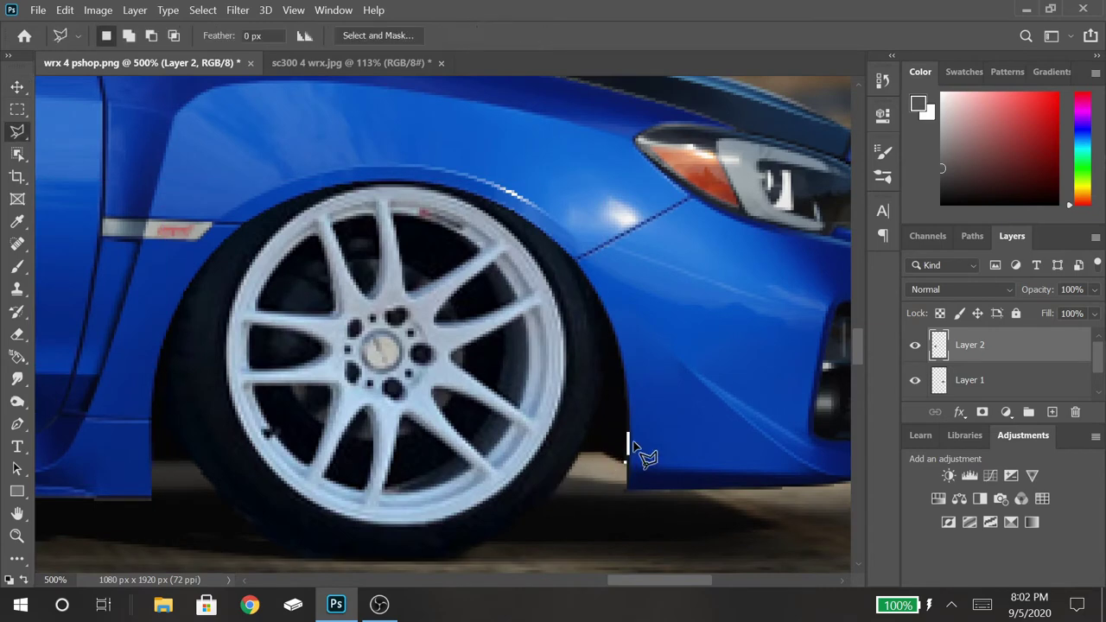
scroll(629, 432, "up", 2)
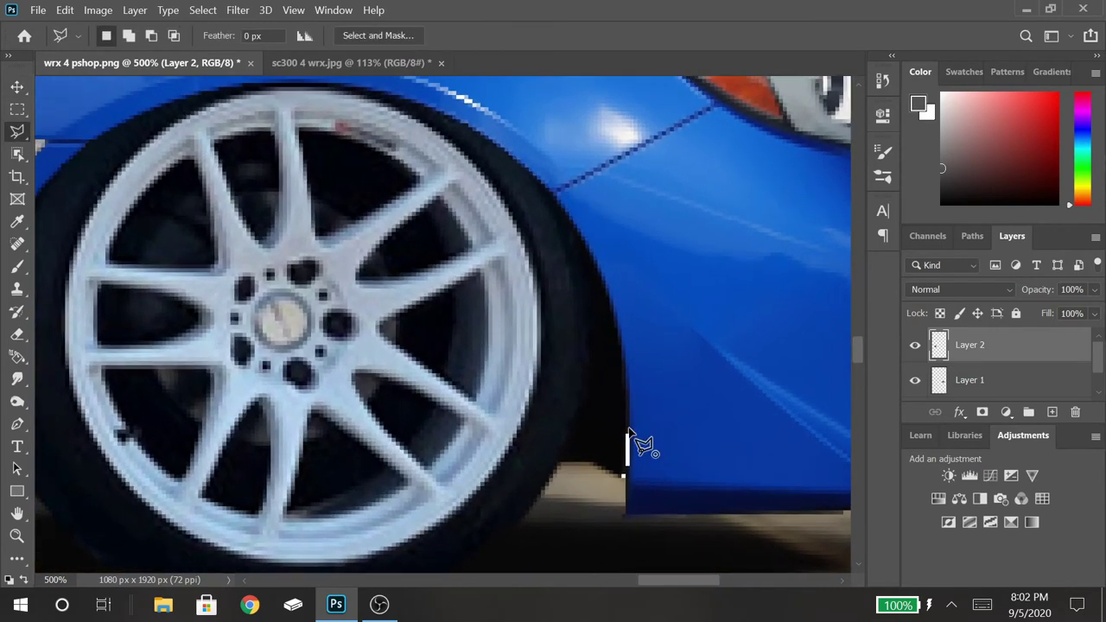
left_click(626, 510)
left_click(628, 437)
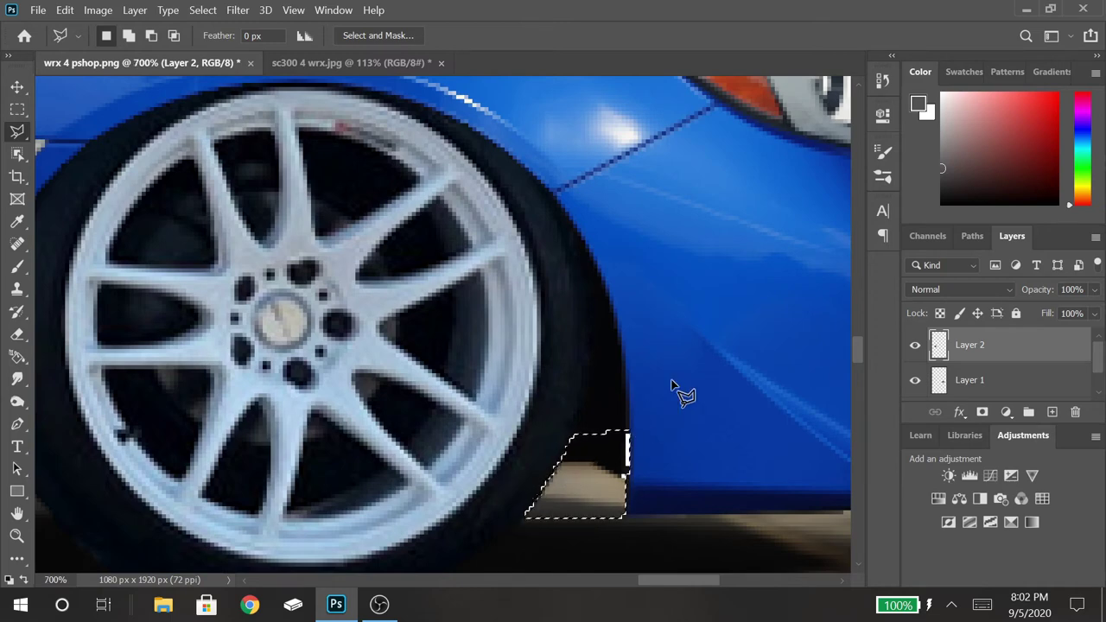
Step: Set the foreground color to the near-black #050607 sampled from inside the front wheel arch
left_click(918, 104)
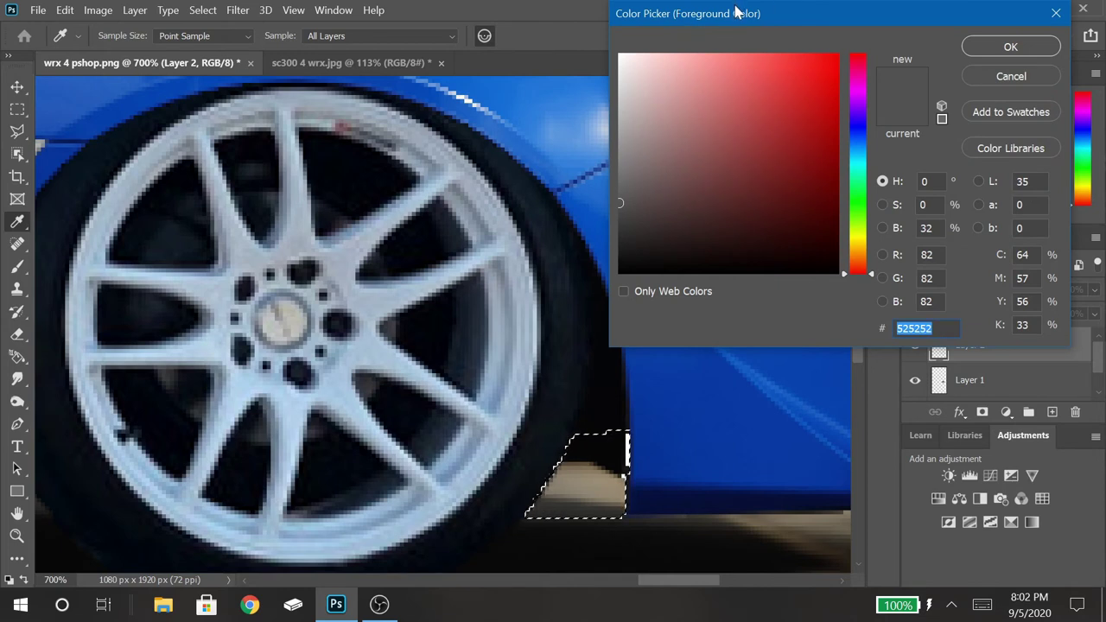
left_click_drag(737, 12, 803, 12)
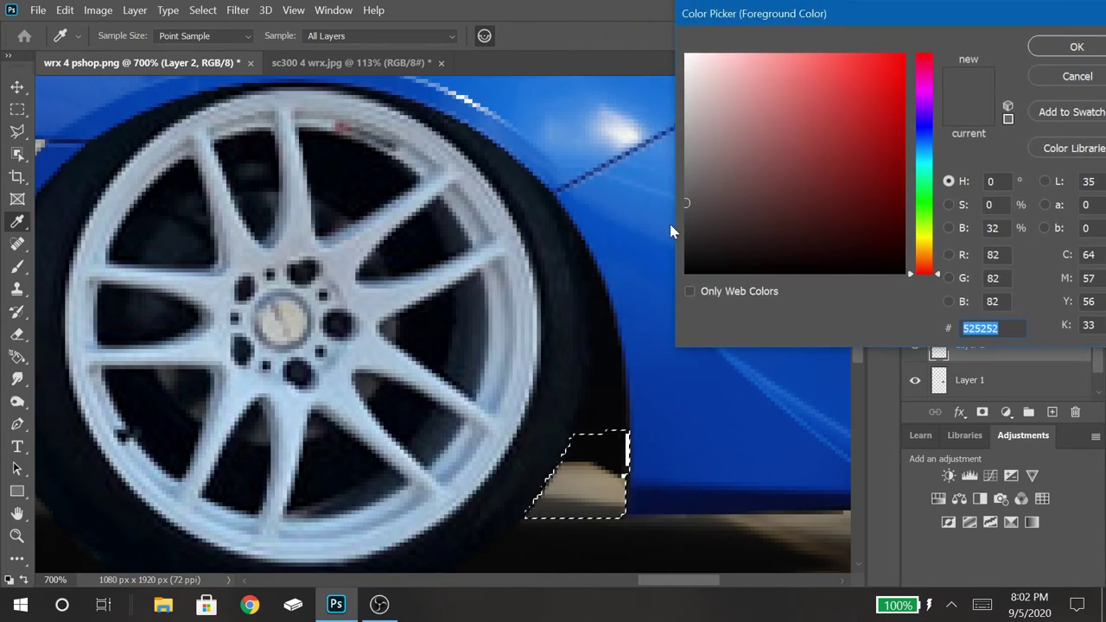
left_click(594, 419)
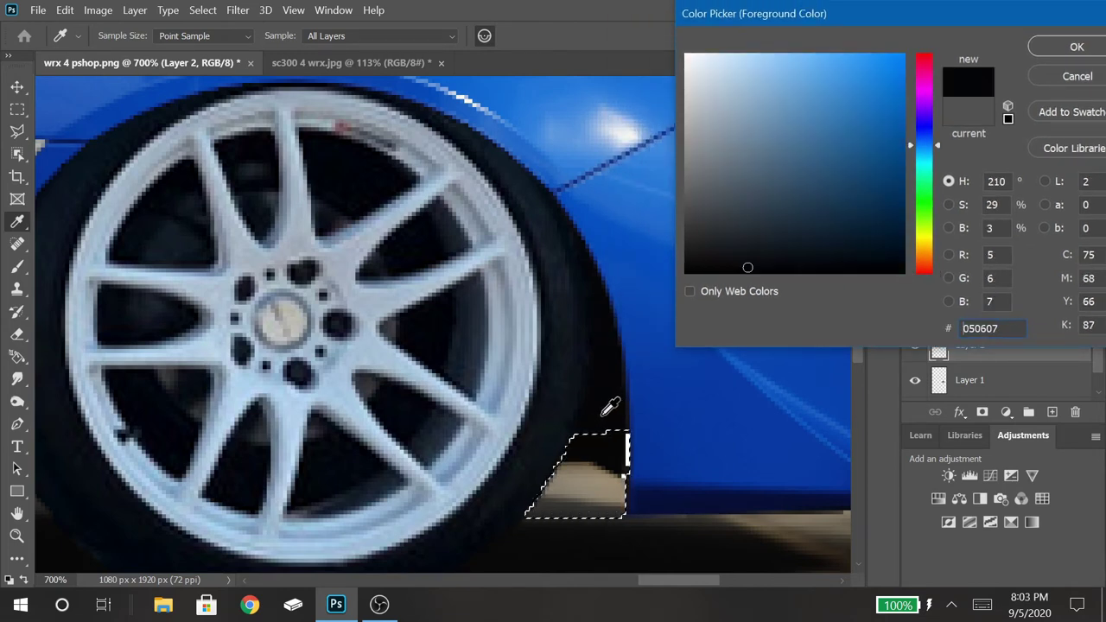
left_click(1076, 48)
key("l")
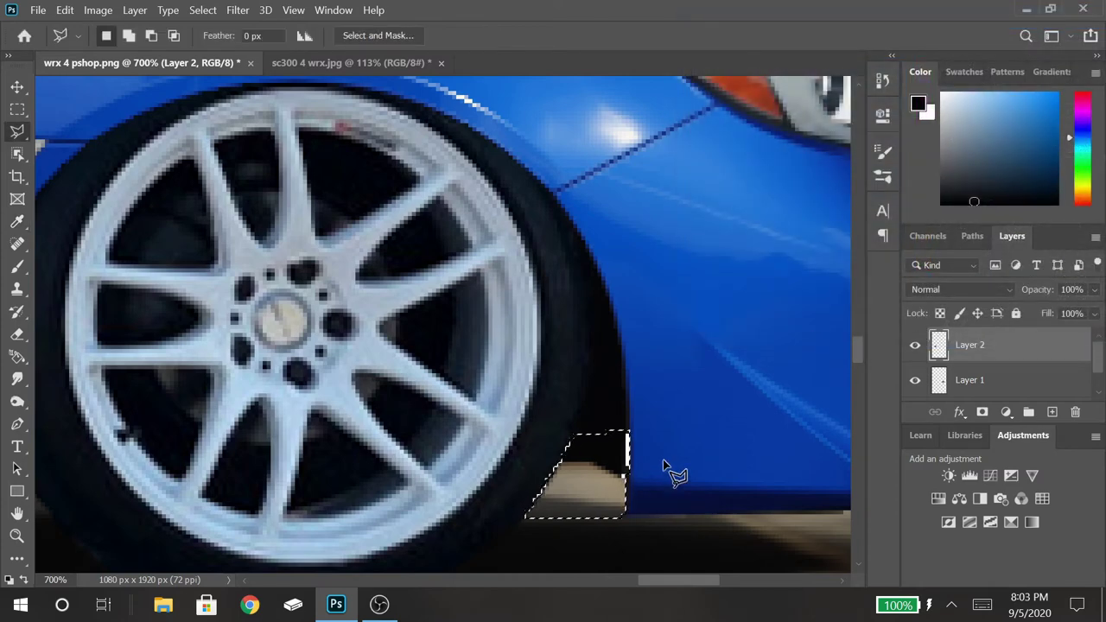
Step: Paint the selected gap ahead of the front tire near-black on the Background layer with the Brush tool, and clear the selection
key("b")
scroll(1037, 372, "down", 1)
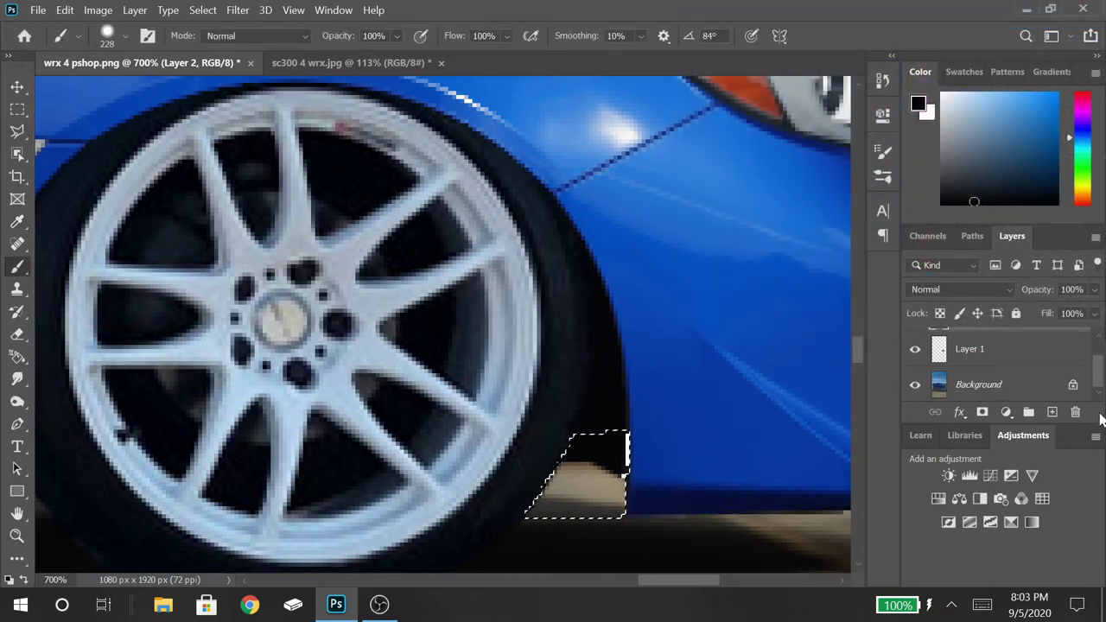
left_click(993, 385)
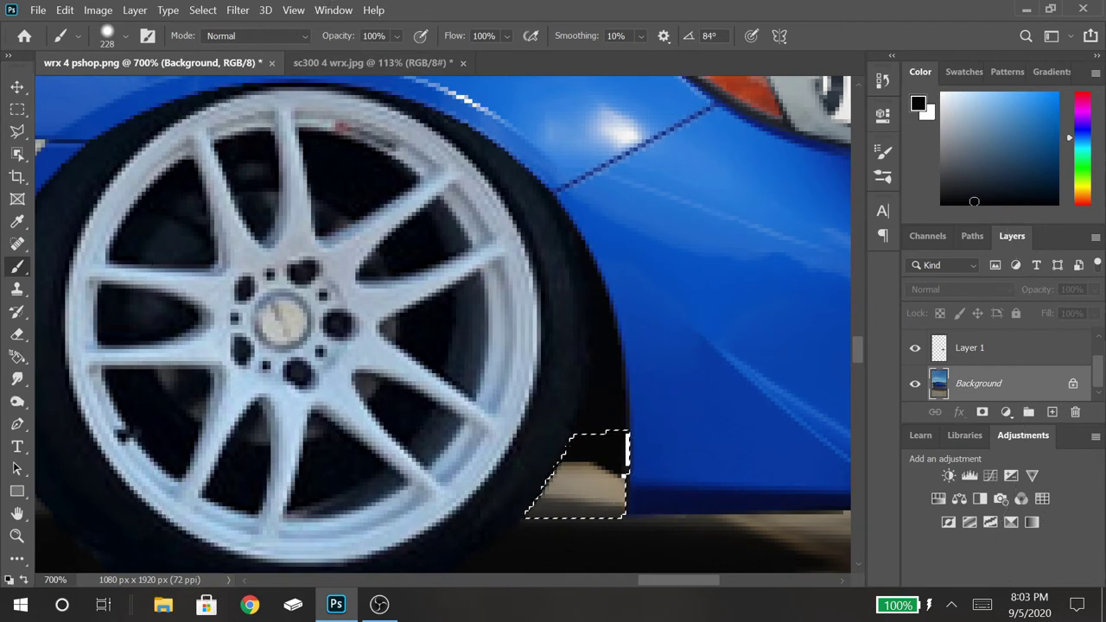
left_click(517, 298)
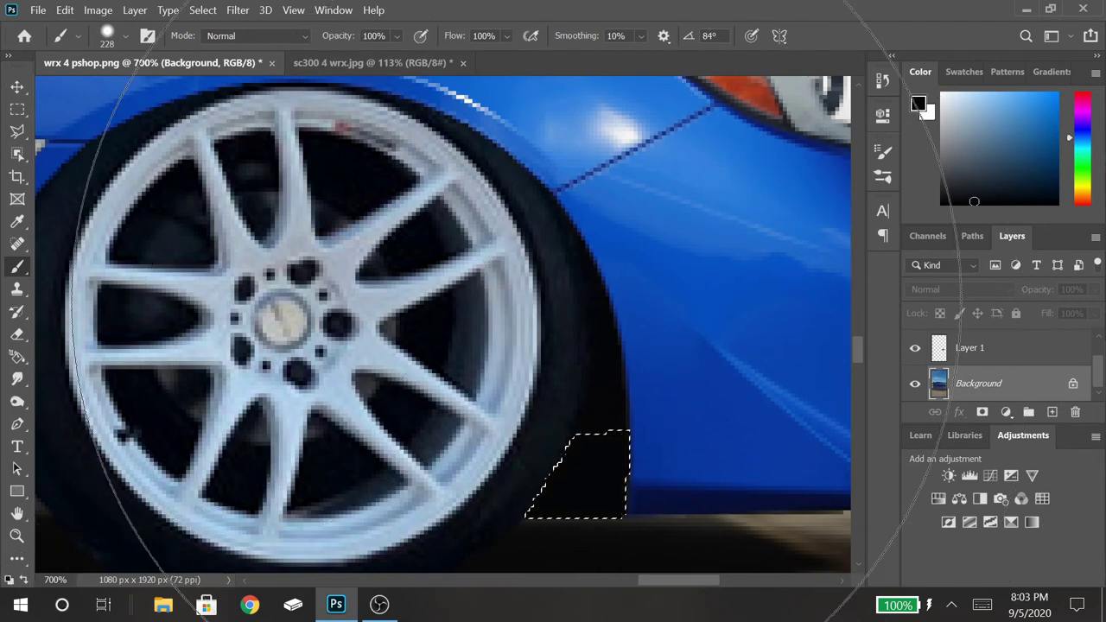
key("ctrl+minus")
key("ctrl+minus")
key("ctrl+minus")
key("ctrl+minus")
key("ctrl+minus")
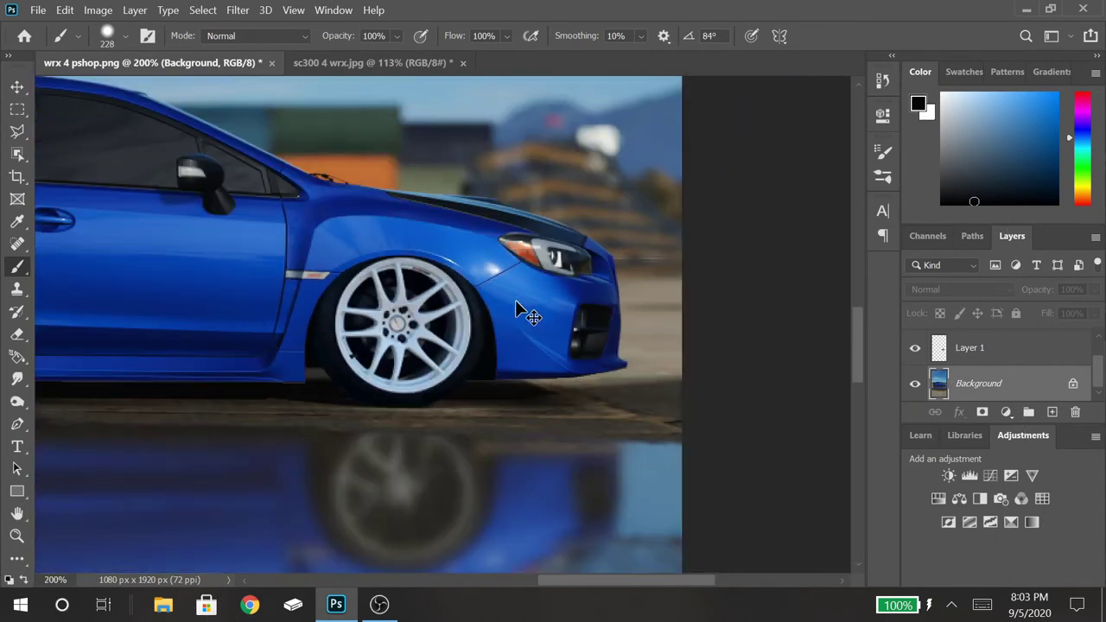
Step: Lasso the gap between the side skirt and the front tire and paint it near-black on the Background layer
key("ctrl+plus")
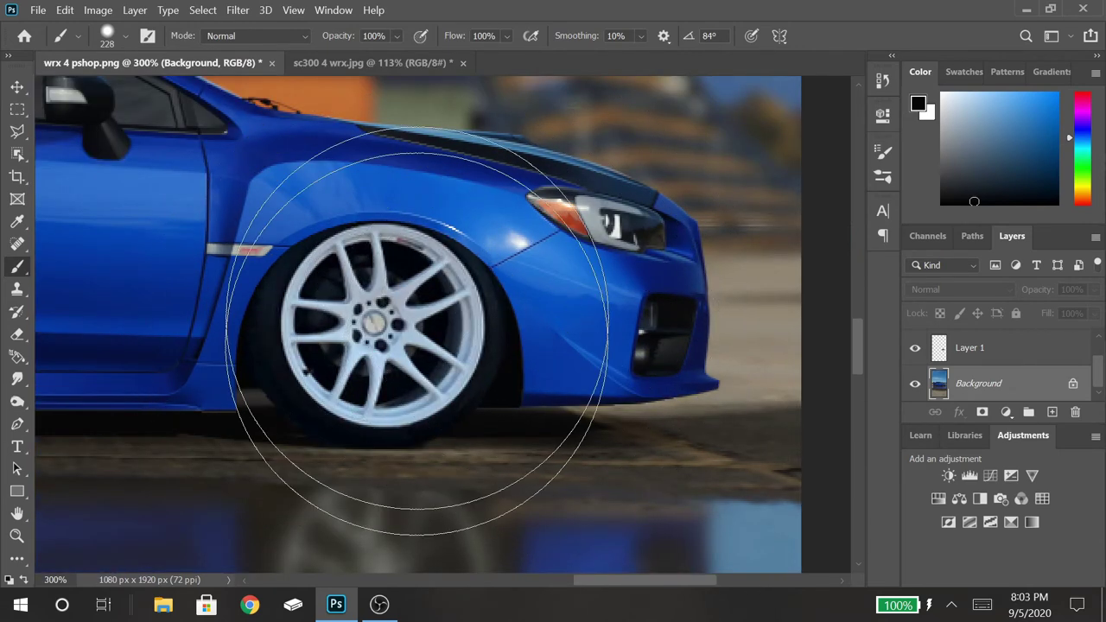
scroll(236, 418, "up", 2)
left_click(236, 414)
left_click(325, 416)
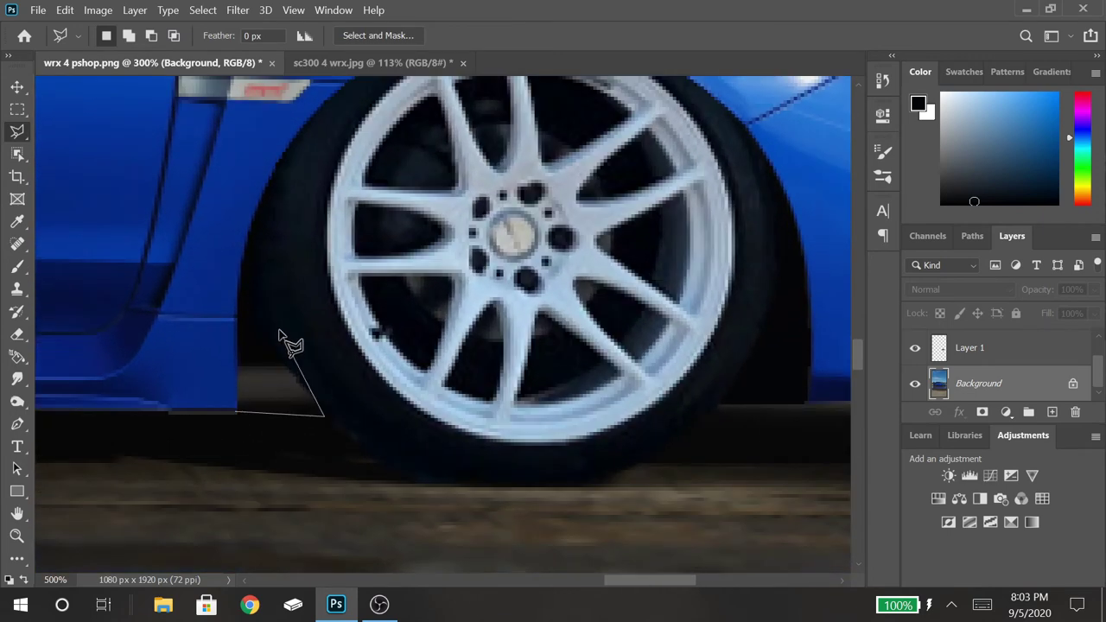
left_click(278, 332)
left_click(236, 355)
left_click(236, 415)
key("b")
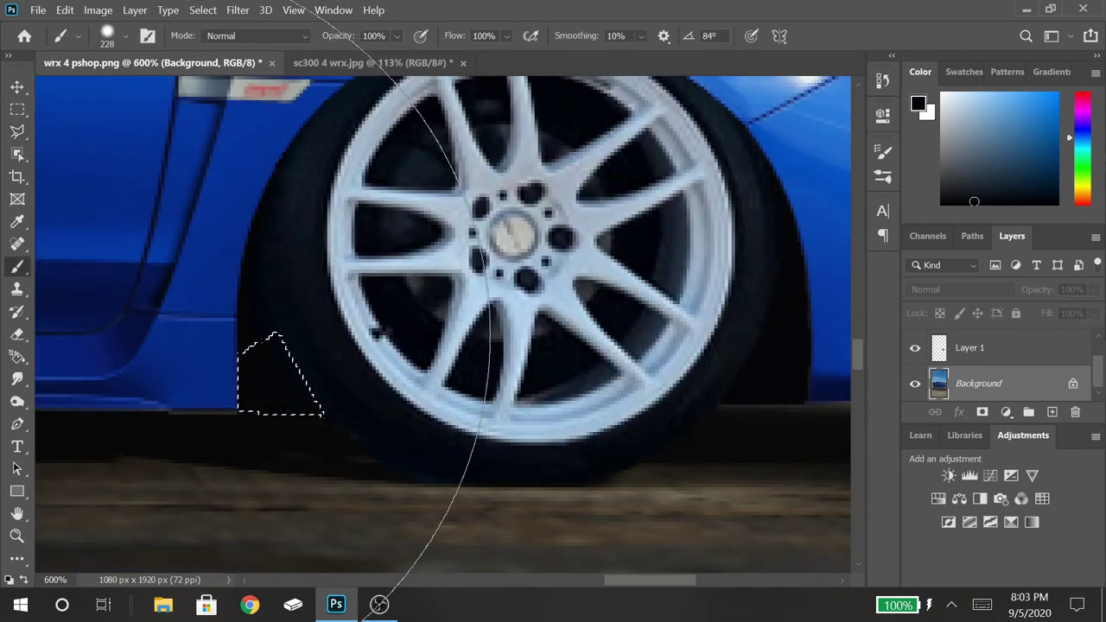
Step: Examine the whole car and the area around both wheels for remaining gaps and pale slivers
scroll(112, 343, "down", 5)
scroll(111, 343, "down", 2)
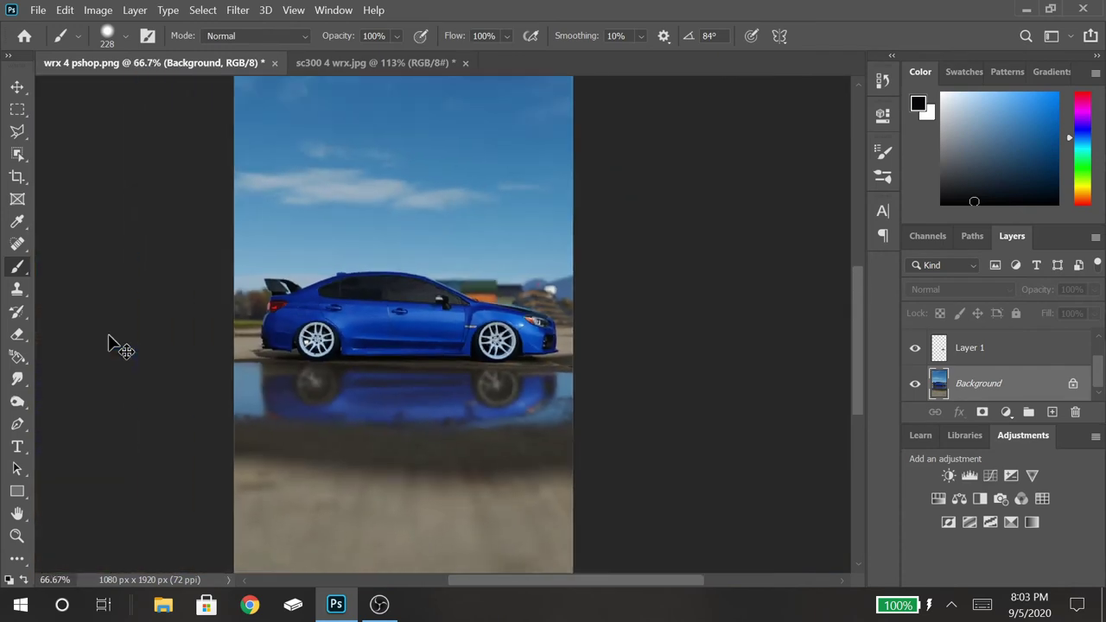
scroll(111, 343, "up", 3)
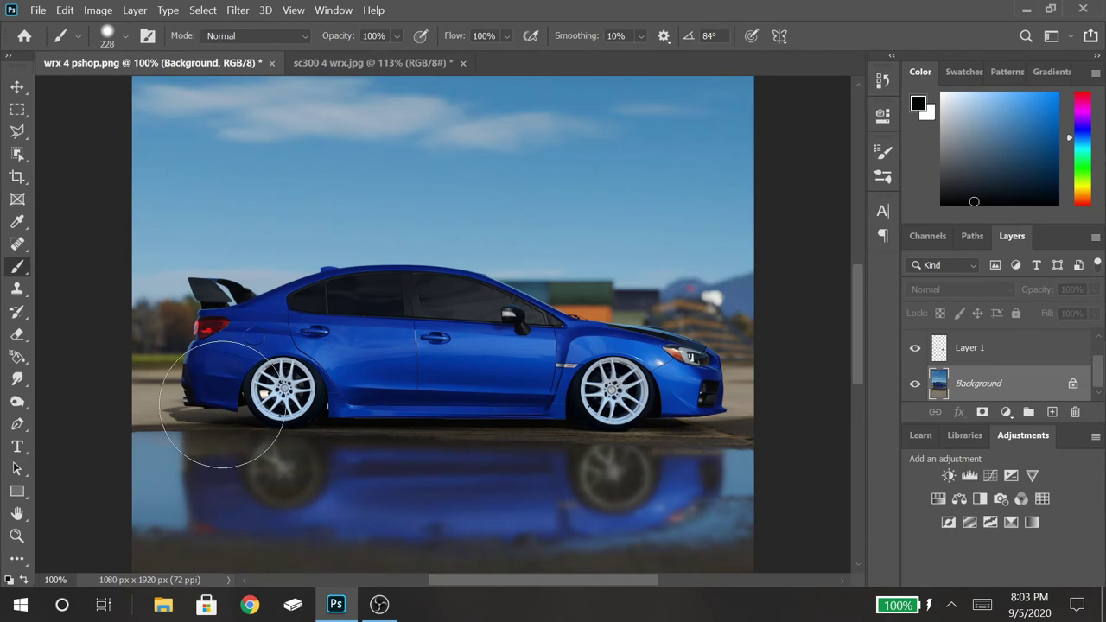
key("ctrl+minus")
key("ctrl+minus")
key("ctrl+minus")
key("ctrl+plus")
key("ctrl+plus")
key("ctrl+plus")
key("ctrl+plus")
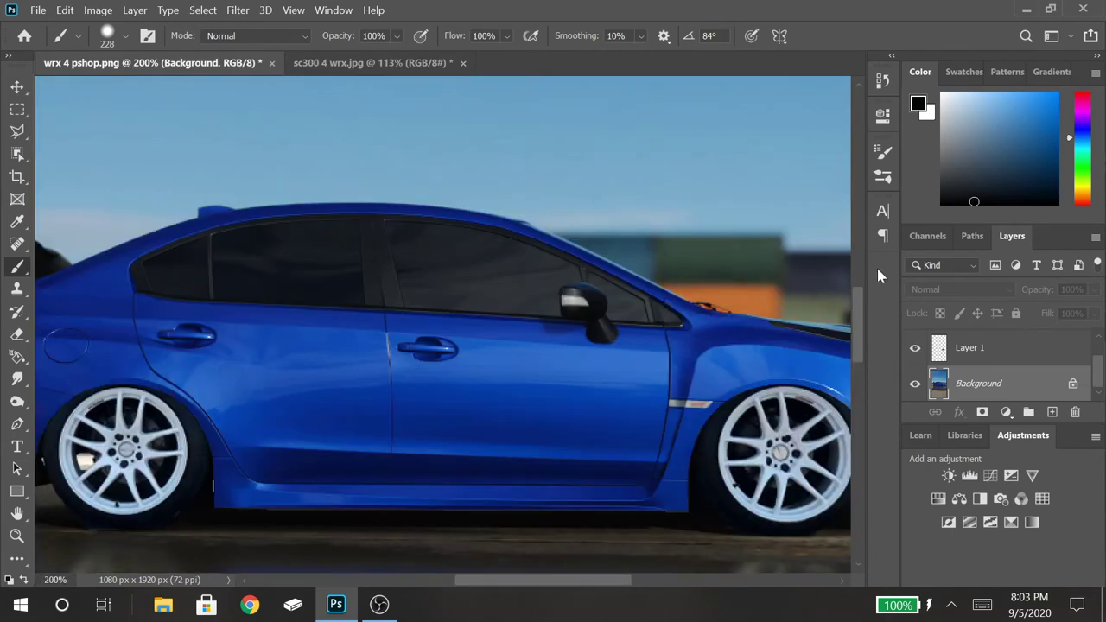
scroll(753, 383, "down", 5)
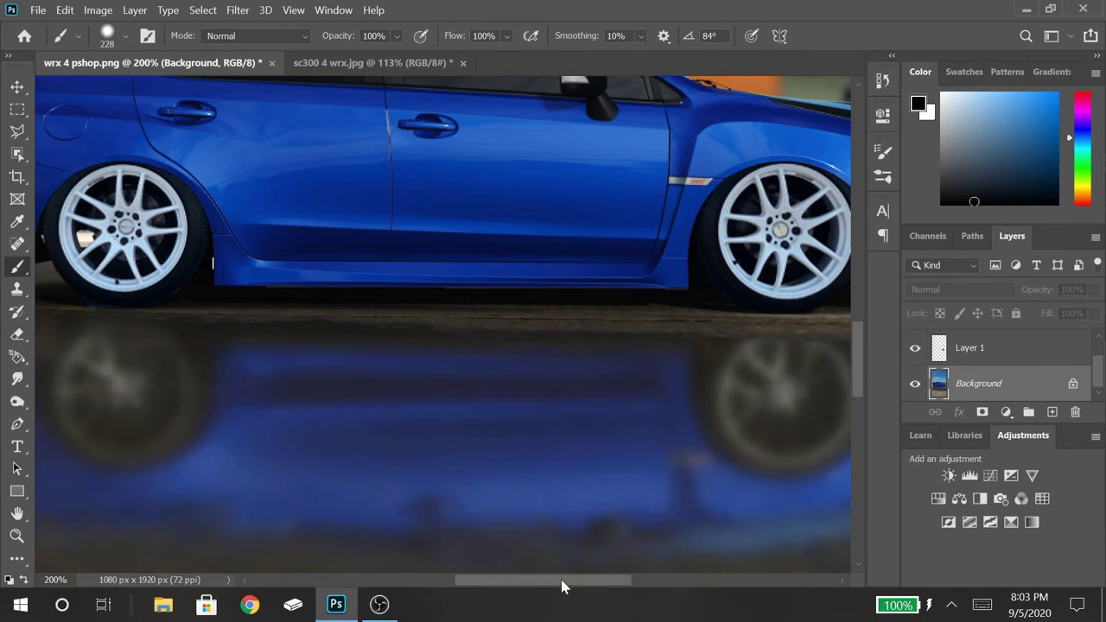
Step: Lasso the gap between the rear bumper and the rear tire and paint it near-black on the Background layer
left_click_drag(568, 582, 484, 566)
key("ctrl+plus")
key("ctrl+plus")
key("ctrl+plus")
key("ctrl+plus")
key("l")
left_click(307, 173)
scroll(484, 250, "up", 3)
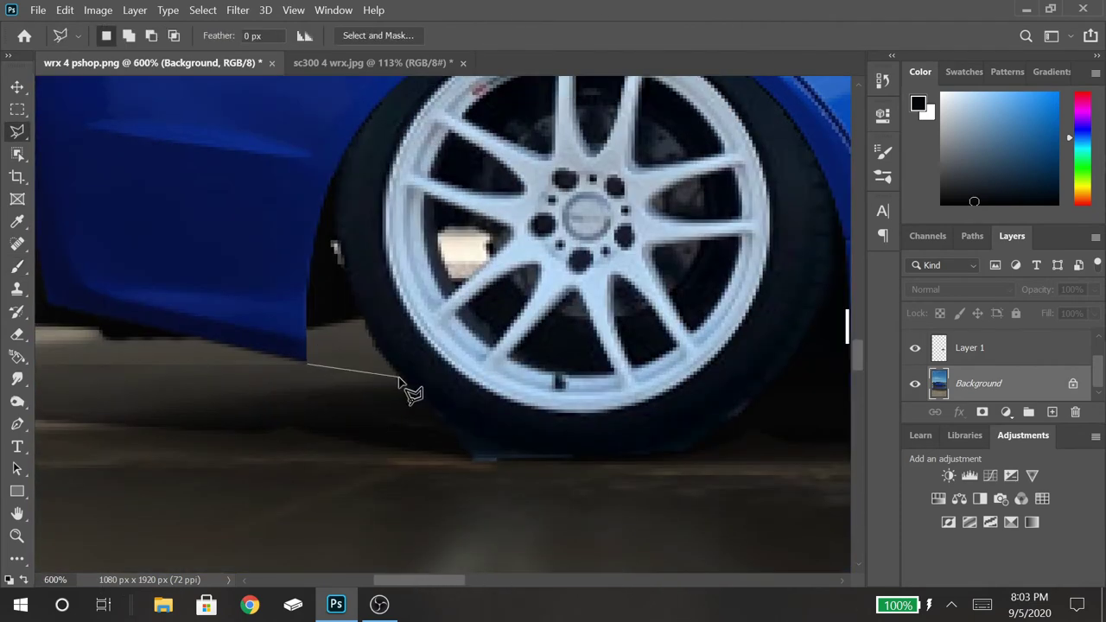
left_click(396, 378)
left_click(363, 312)
left_click(302, 327)
left_click(303, 363)
key("b")
left_click_drag(324, 346, 207, 403)
Step: Lasso the small pale sliver behind the rear tire, paint it near-black on Layer 2, and clear the selection
key("l")
left_click(328, 237)
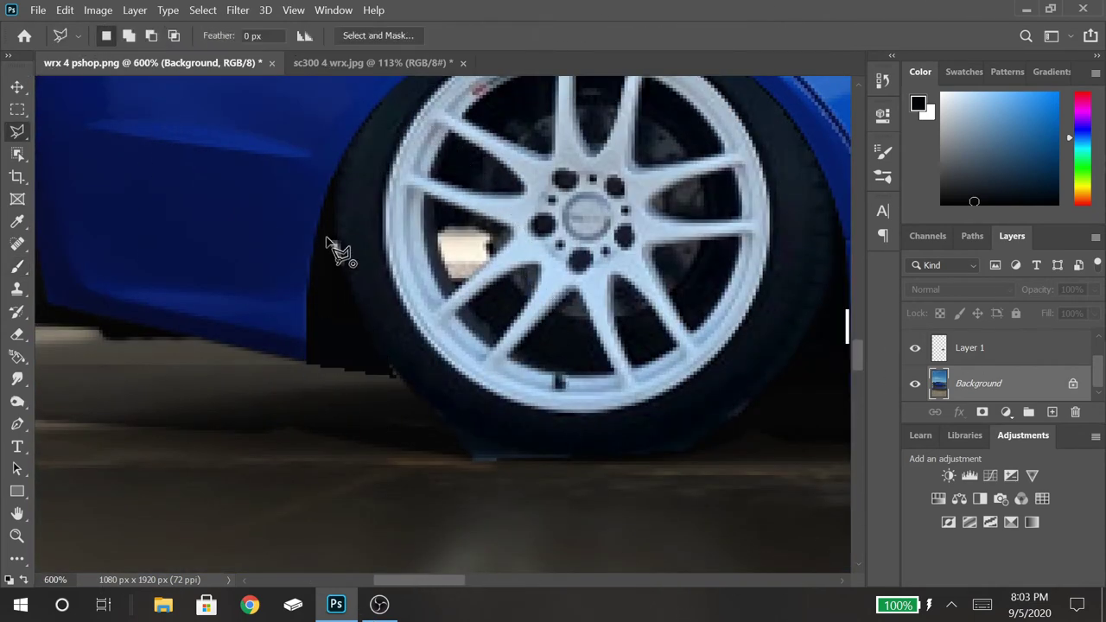
scroll(334, 238, "up", 1)
left_click(342, 236)
left_click(347, 276)
left_click(328, 238)
key("b")
scroll(1045, 345, "up", 1)
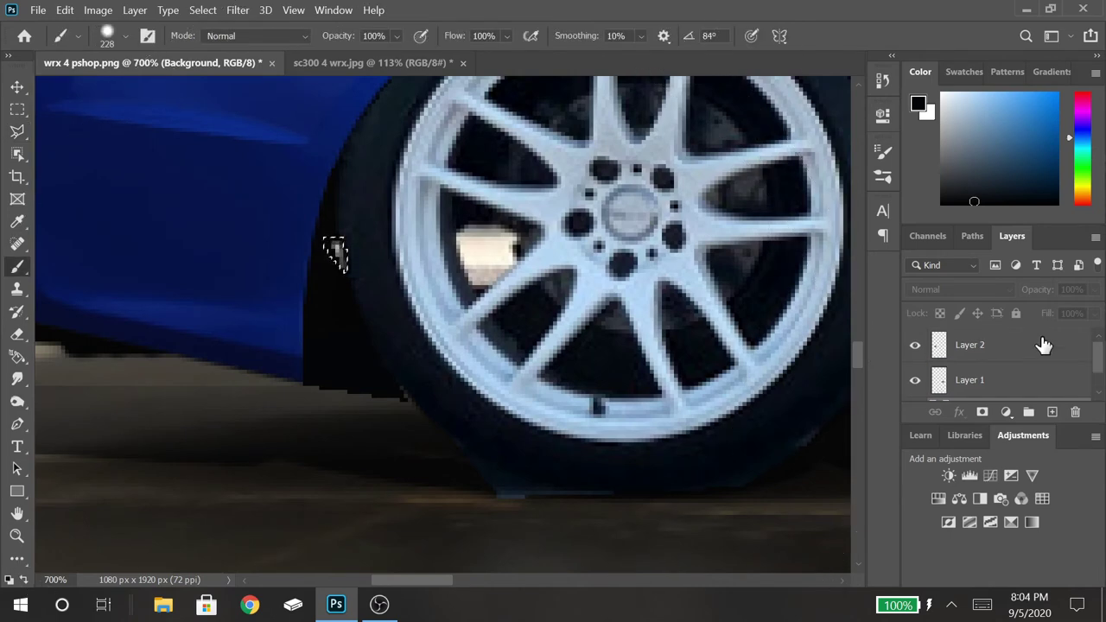
left_click(1044, 346)
left_click(393, 383)
key("ctrl+d")
Step: Lasso the tiny leftover spot where the rear gap's lower edge meets the tire and paint it near-black on the Background layer
key("l")
left_click(418, 402)
double_click(400, 399)
scroll(1044, 372, "down", 1)
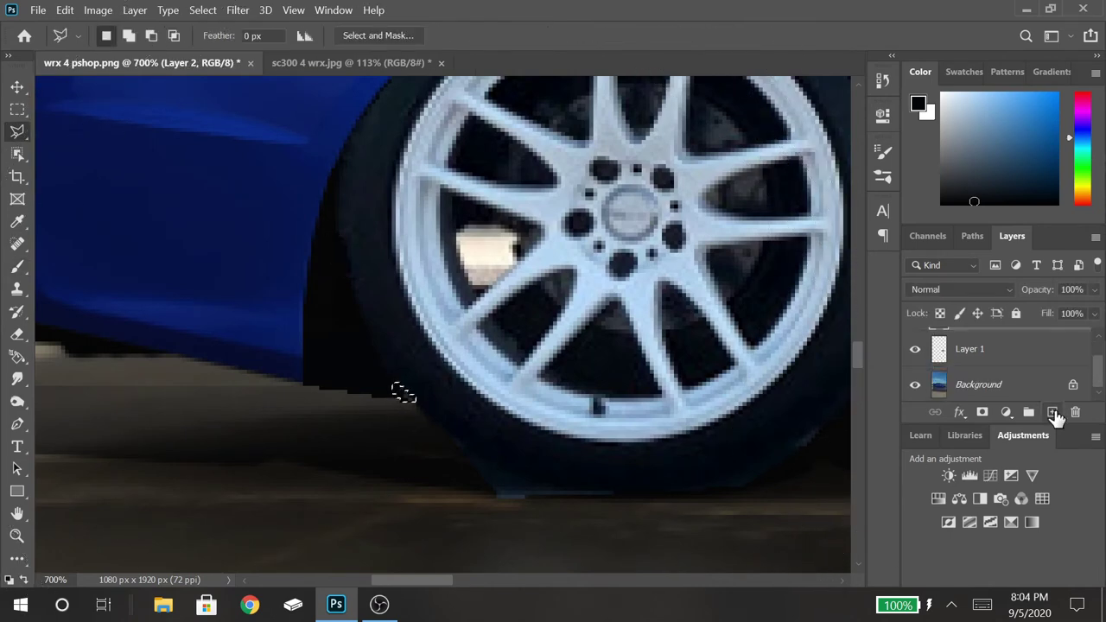
left_click(1044, 387)
key("b")
left_click(343, 351)
key("ctrl+d")
Step: Lasso the white sliver between the rear tire and the side skirt and paint it near-black on the Background layer
key("ctrl+minus")
key("ctrl+minus")
scroll(420, 334, "right", 5)
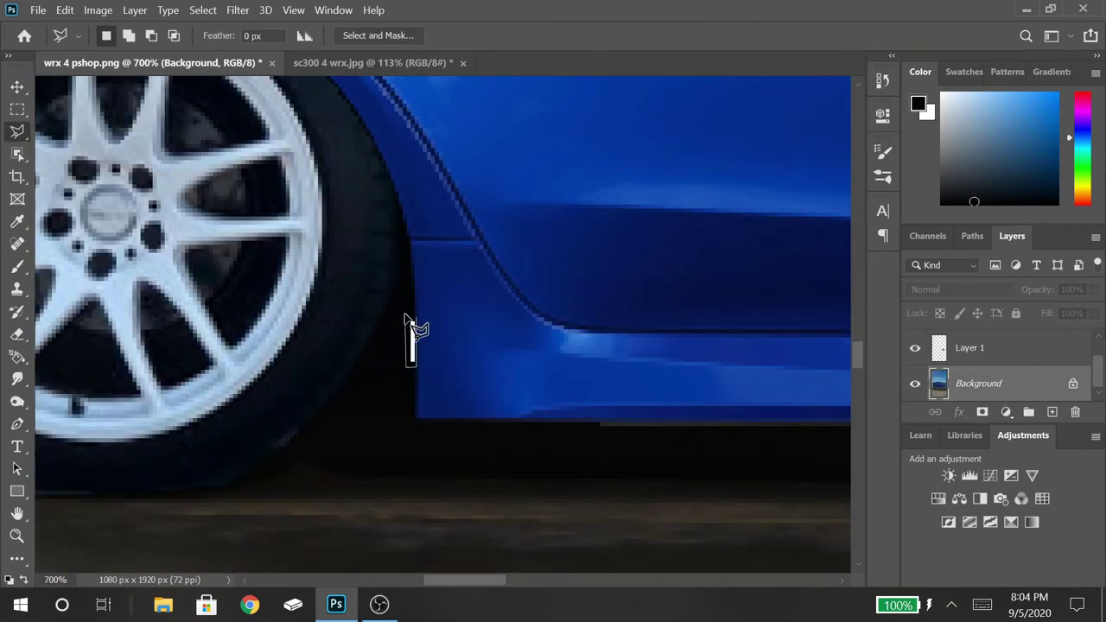
key("ctrl+minus")
key("ctrl+minus")
key("ctrl+minus")
key("ctrl+minus")
key("ctrl+minus")
key("ctrl+minus")
key("ctrl+plus")
key("ctrl+plus")
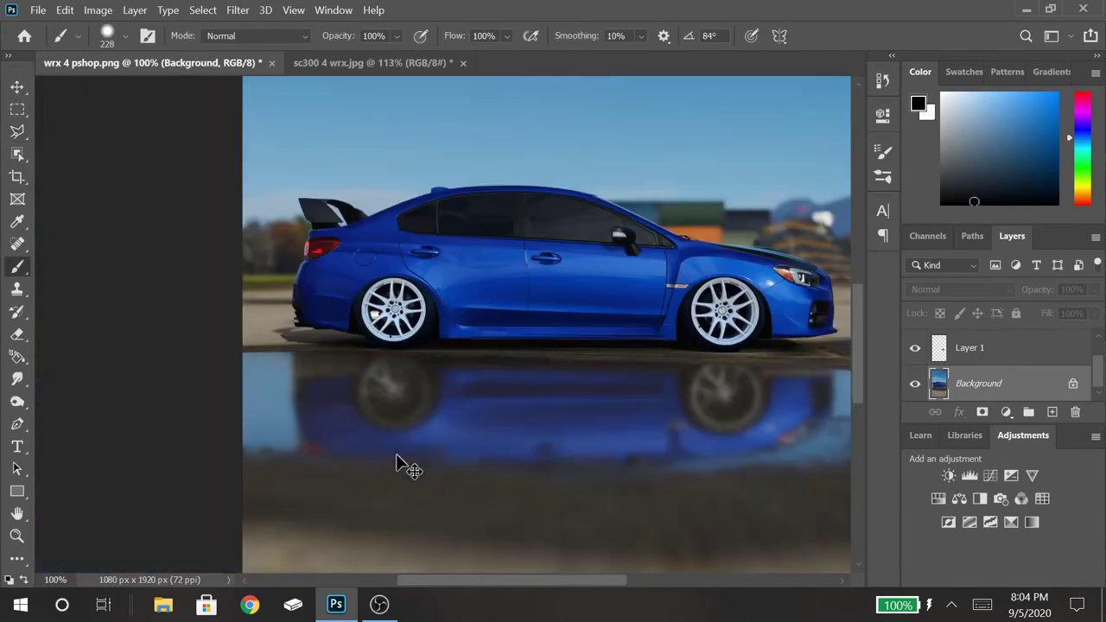
Step: Hide Layer 2, the white rear wheel, to expose the original rear wheel underneath
key("ctrl+0")
key("ctrl+plus")
key("ctrl+plus")
key("ctrl+plus")
key("ctrl+plus")
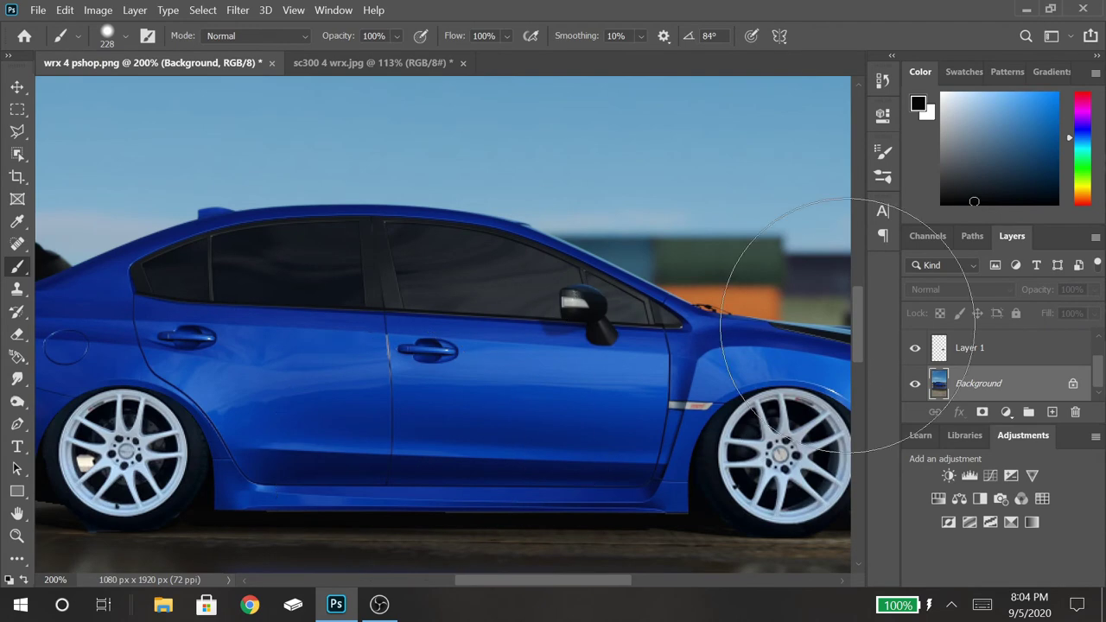
left_click_drag(859, 337, 864, 353)
key("ctrl+plus")
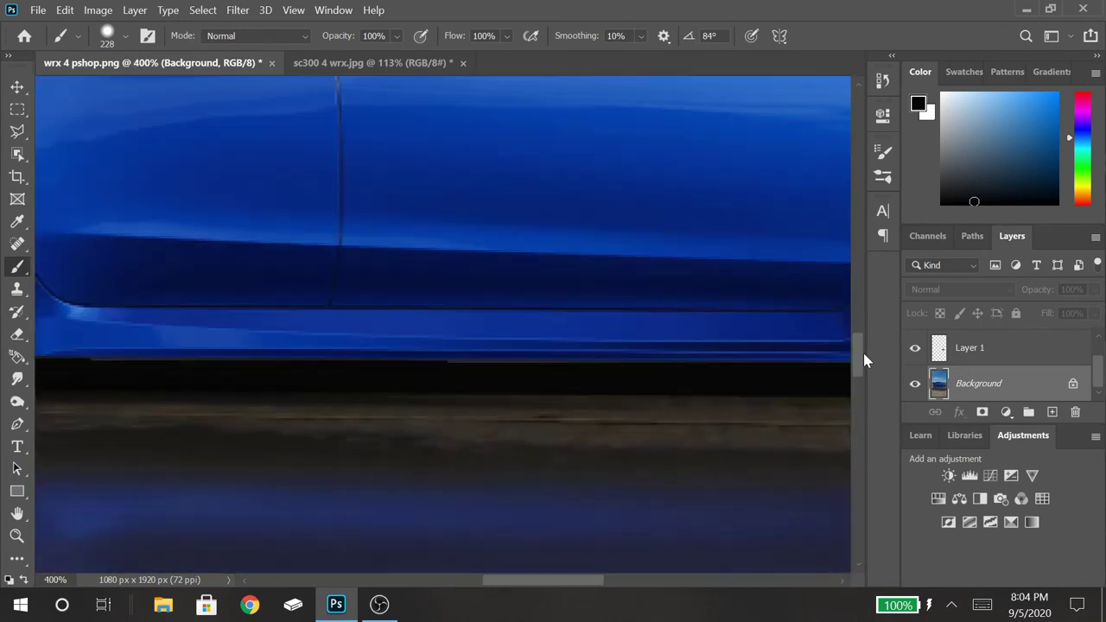
left_click_drag(617, 587, 466, 595)
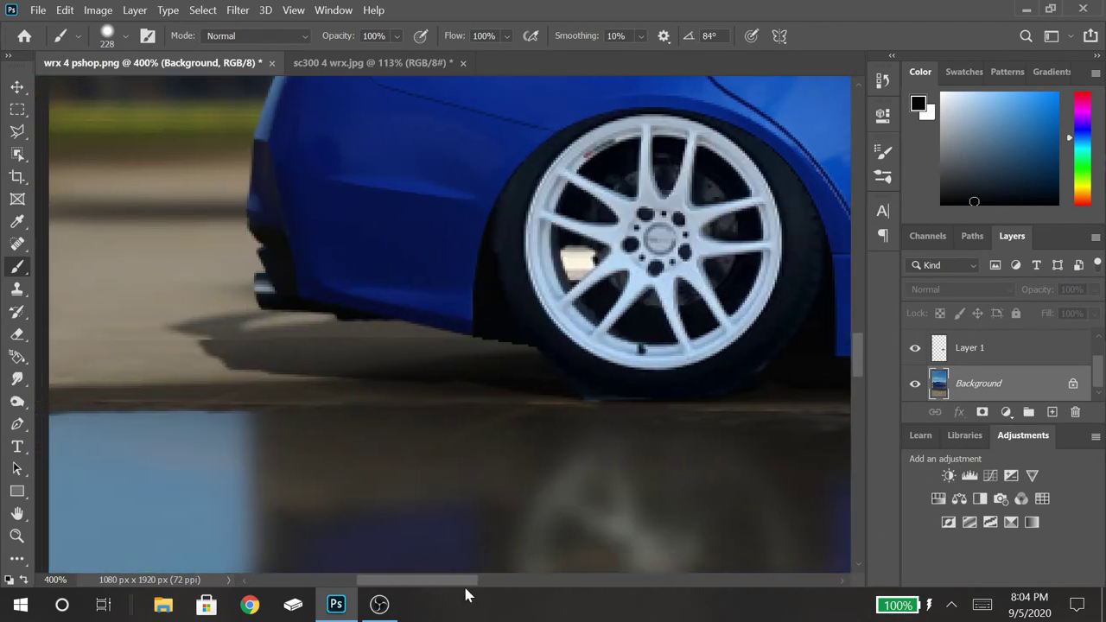
key("v")
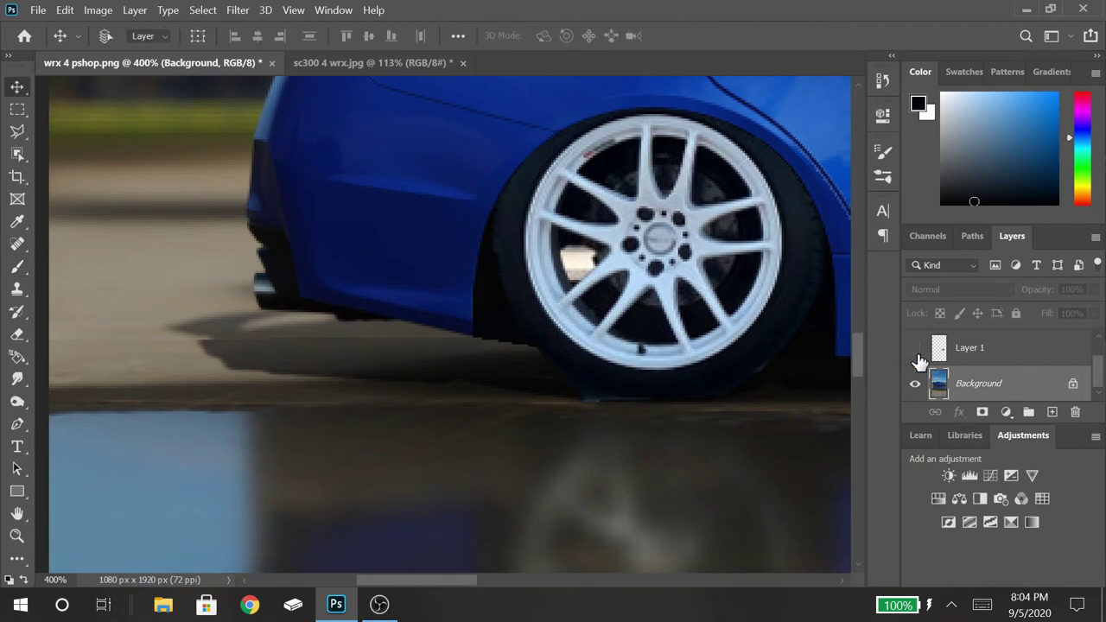
left_click_drag(1100, 367, 1098, 355)
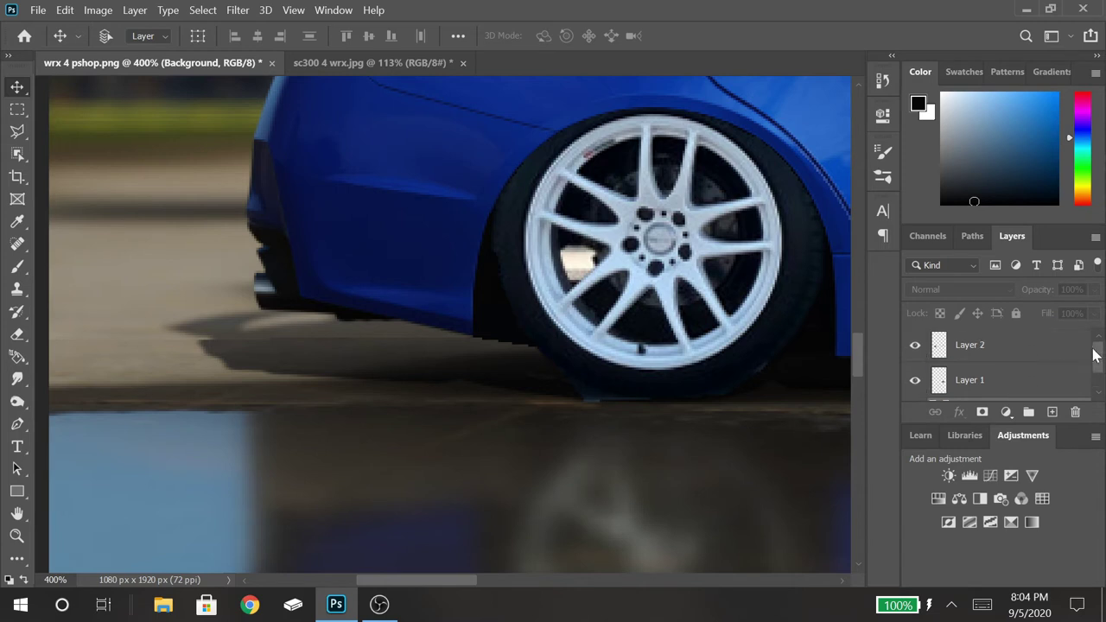
left_click(916, 348)
key("ctrl+plus")
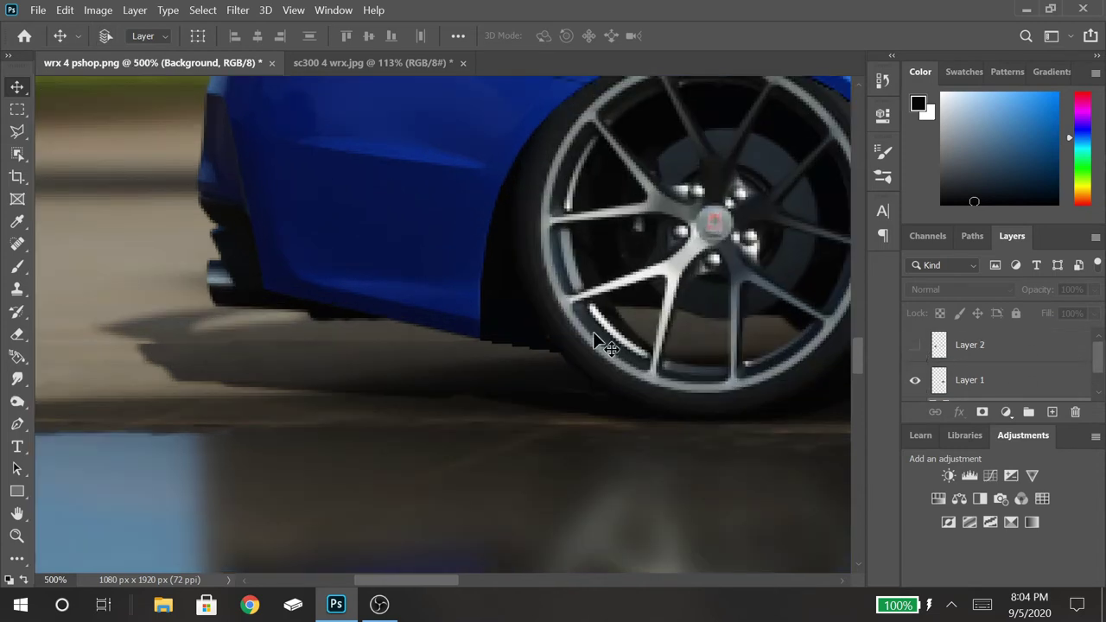
Step: Select the ground beneath the rear tire with the Polygonal Lasso tool, following the original tire's lower curve
key("l")
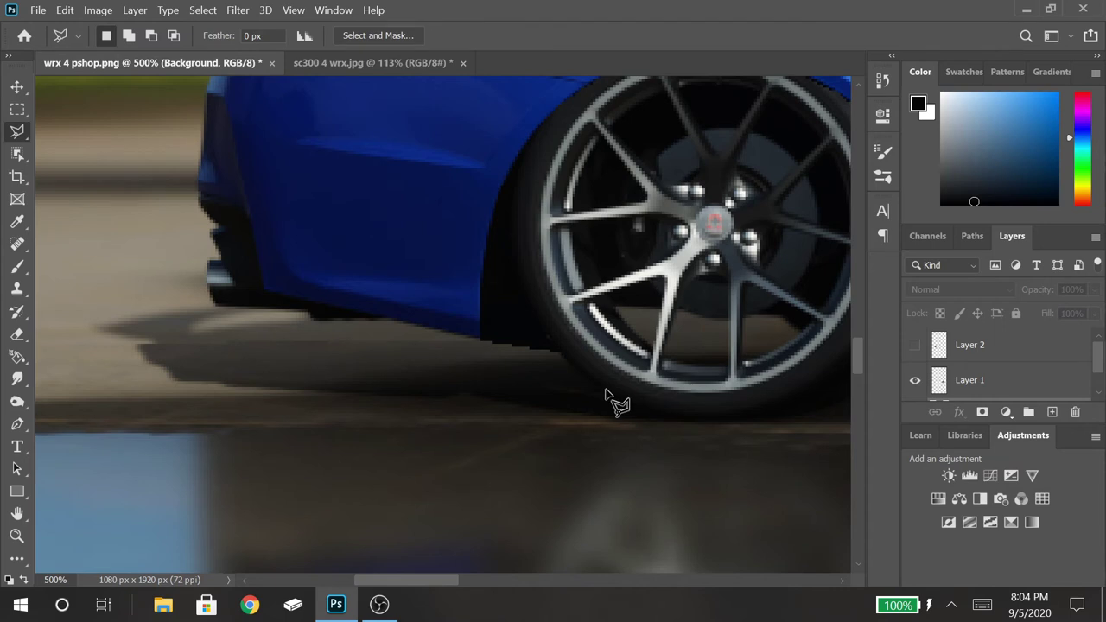
scroll(605, 392, "up", 2)
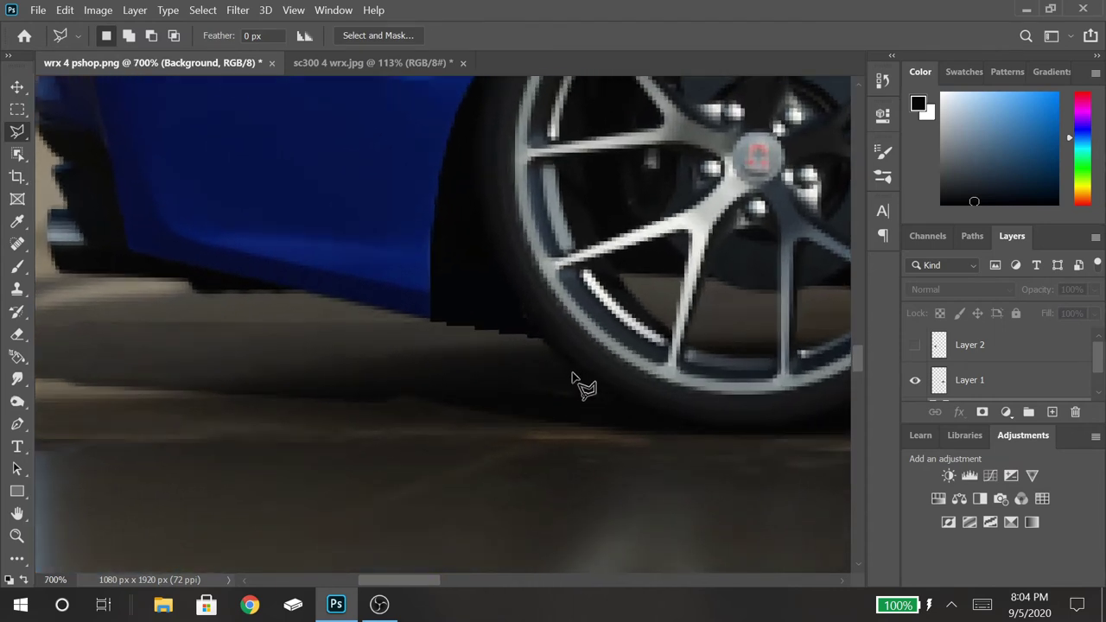
left_click(573, 372)
left_click(639, 416)
left_click(728, 428)
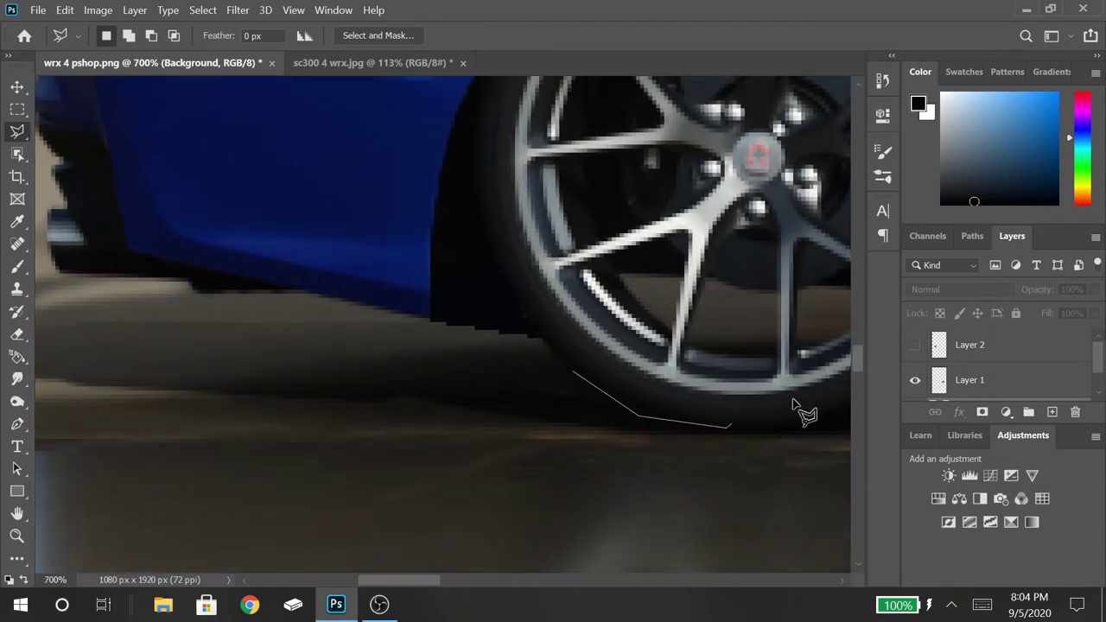
left_click(602, 422)
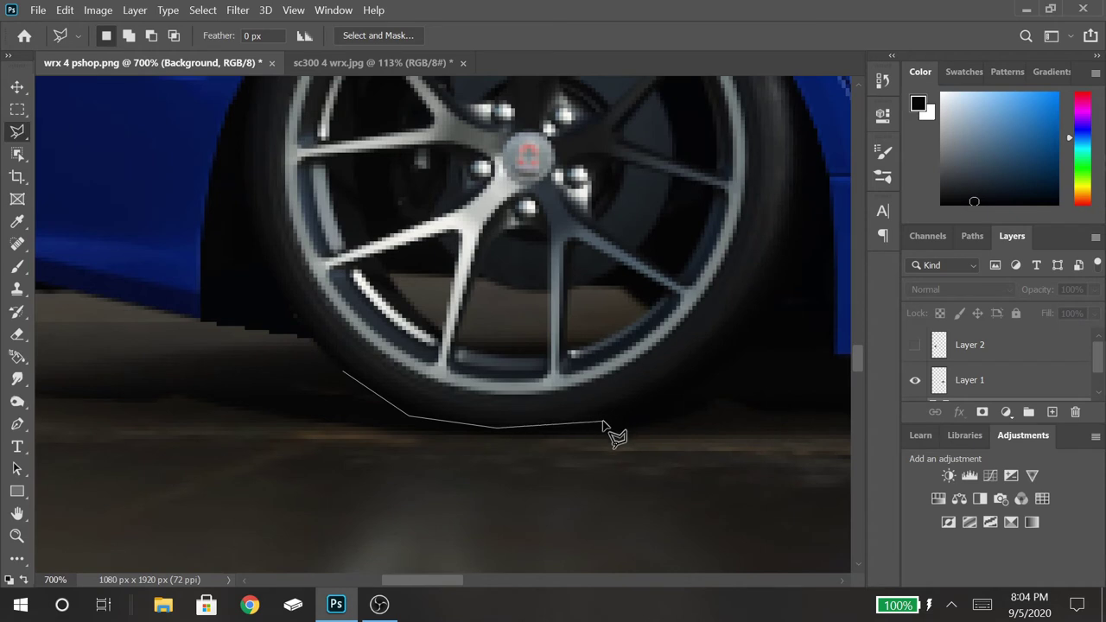
left_click(689, 395)
left_click(795, 453)
left_click(464, 521)
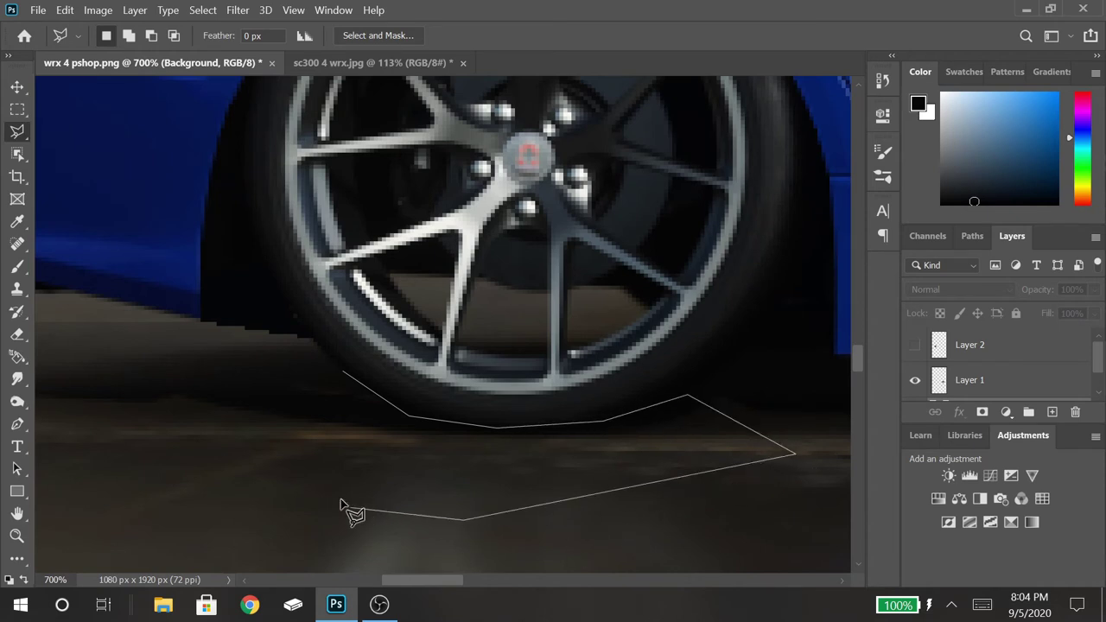
left_click(343, 504)
double_click(278, 448)
Step: Show and select Layer 2, trim the white rear wheel's tire bottom within the selection, and clear the selection
left_click(916, 345)
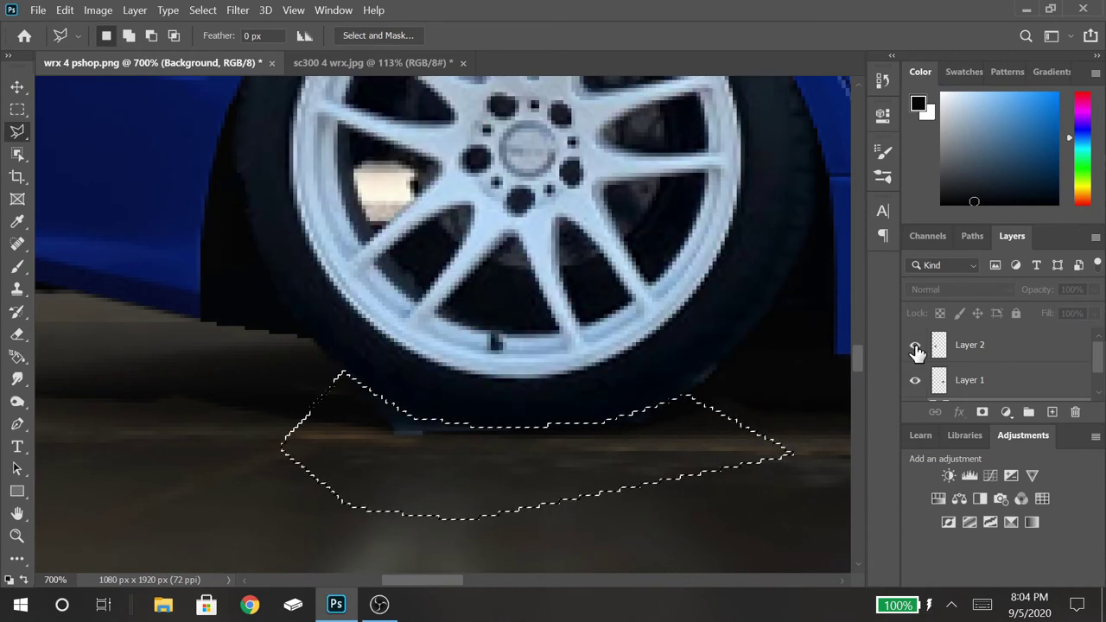
left_click(959, 347)
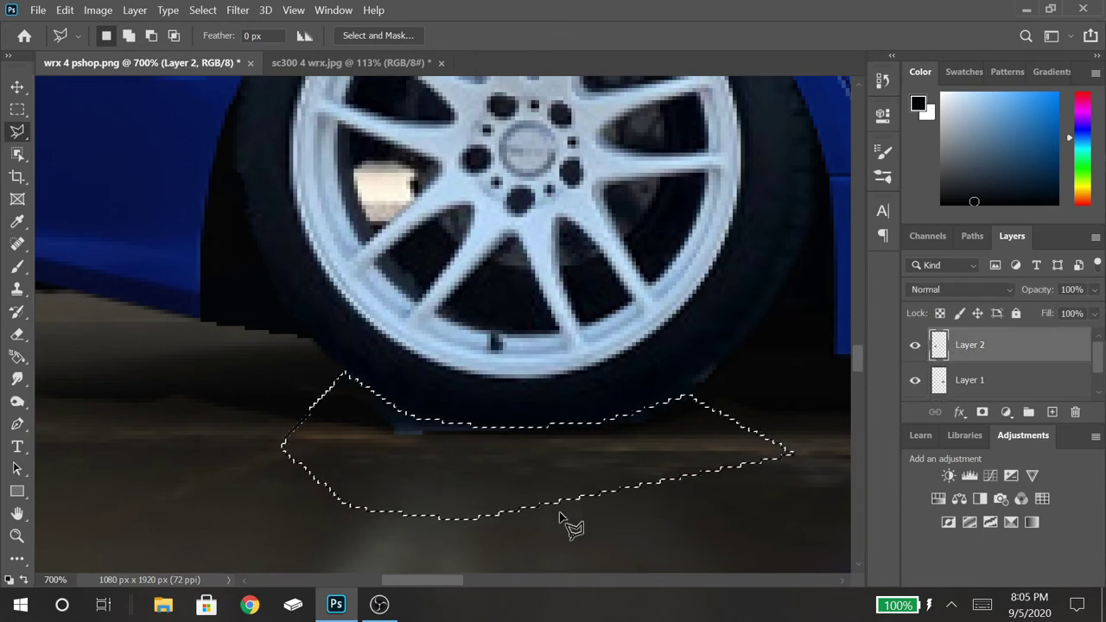
key("ctrl+d")
Step: Examine the bottom edges of the rear and front tires, and the car as a whole
key("ctrl+minus")
key("ctrl+minus")
key("ctrl+minus")
key("ctrl+minus")
key("ctrl+minus")
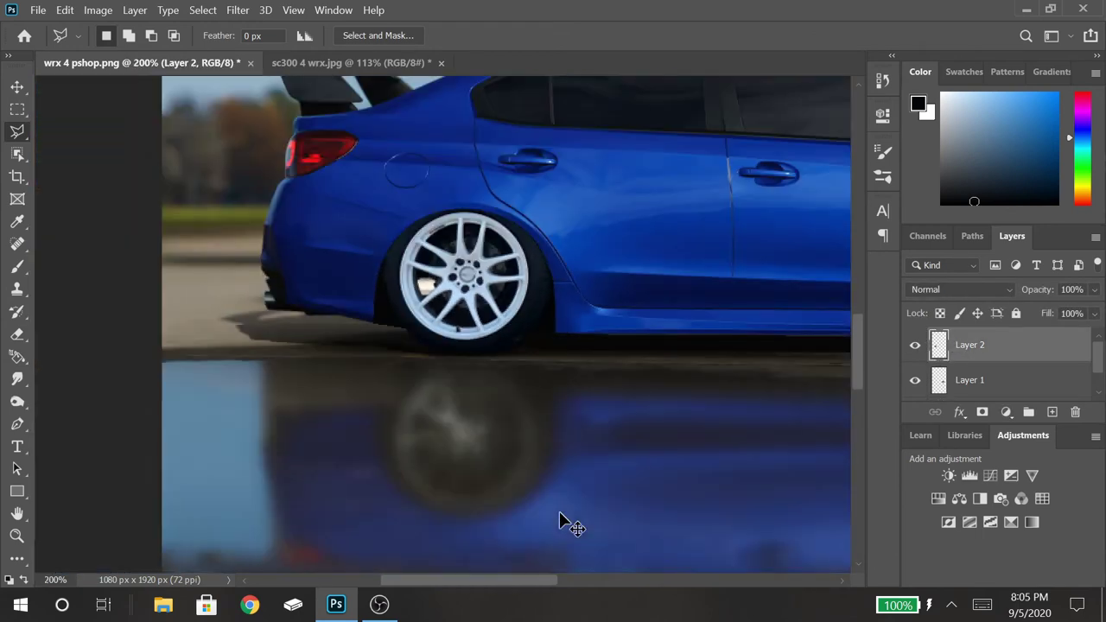
key("ctrl+plus")
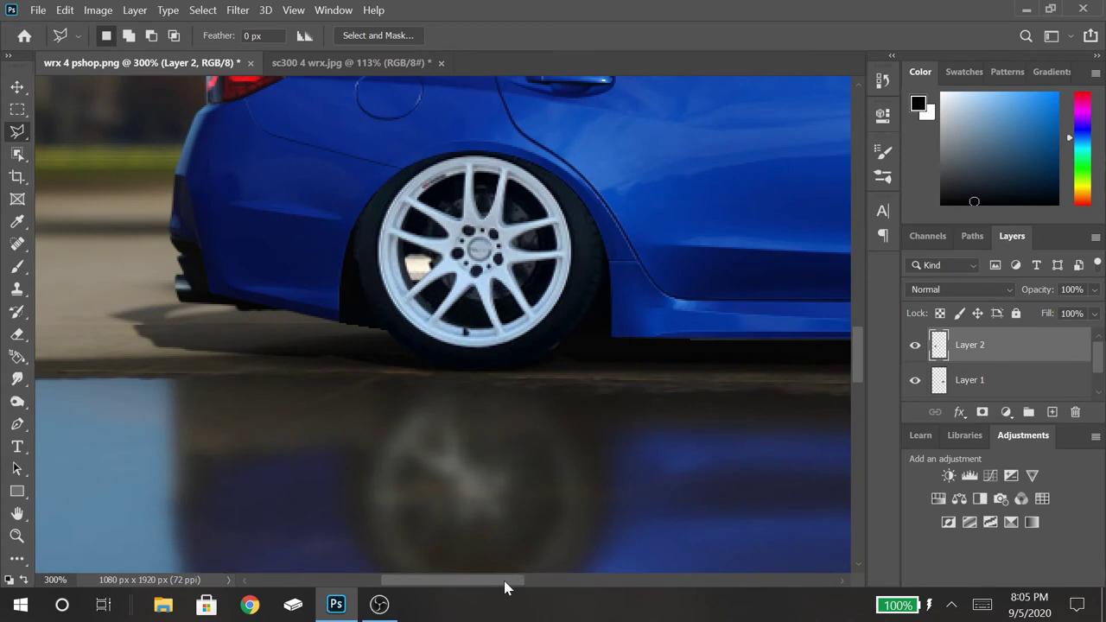
left_click_drag(510, 581, 676, 516)
key("ctrl+plus")
key("ctrl+plus")
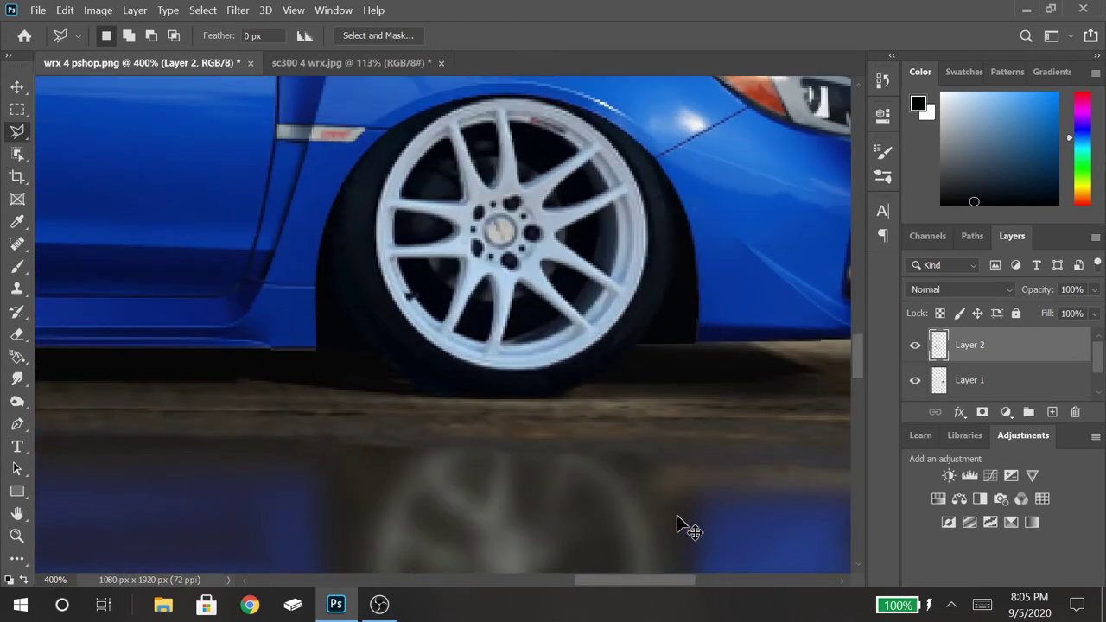
scroll(678, 519, "down", 7)
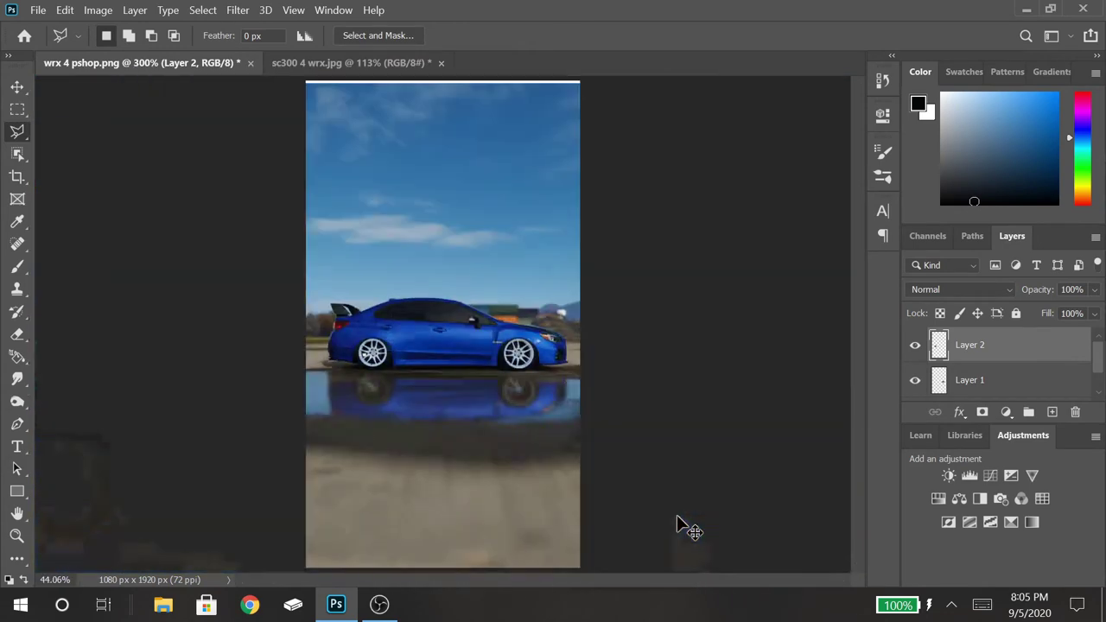
scroll(678, 523, "up", 4)
scroll(677, 523, "down", 2)
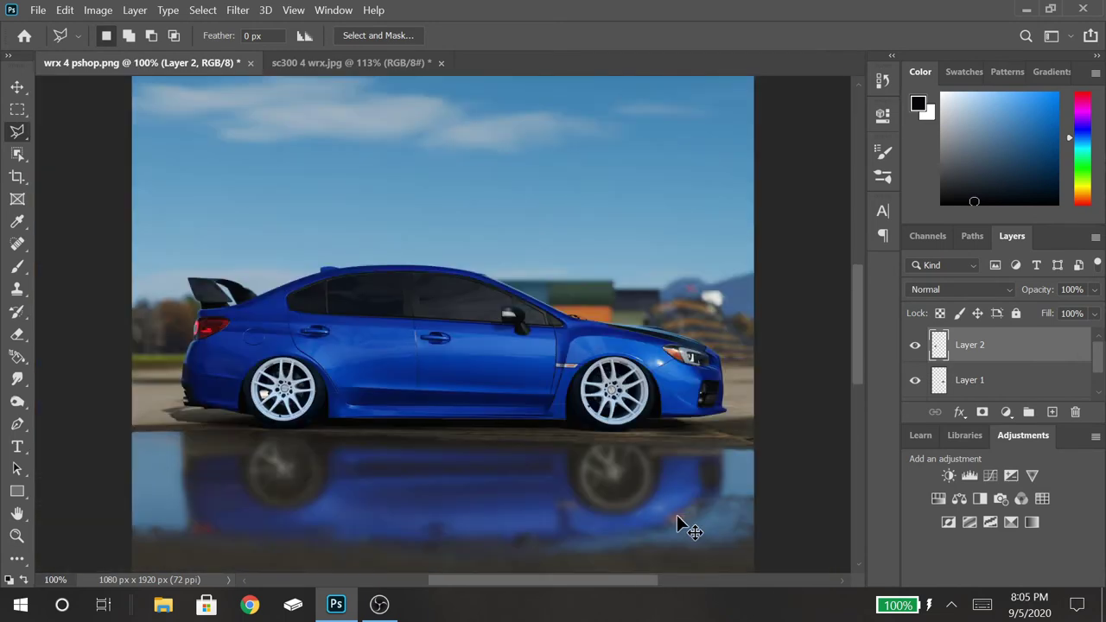
key("XF86MonBrightnessDown")
key("XF86MonBrightnessDown")
key("XF86MonBrightnessDown")
key("XF86MonBrightnessDown")
key("XF86MonBrightnessDown")
key("XF86MonBrightnessDown")
key("XF86MonBrightnessDown")
key("XF86MonBrightnessDown")
key("XF86MonBrightnessDown")
key("XF86MonBrightnessDown")
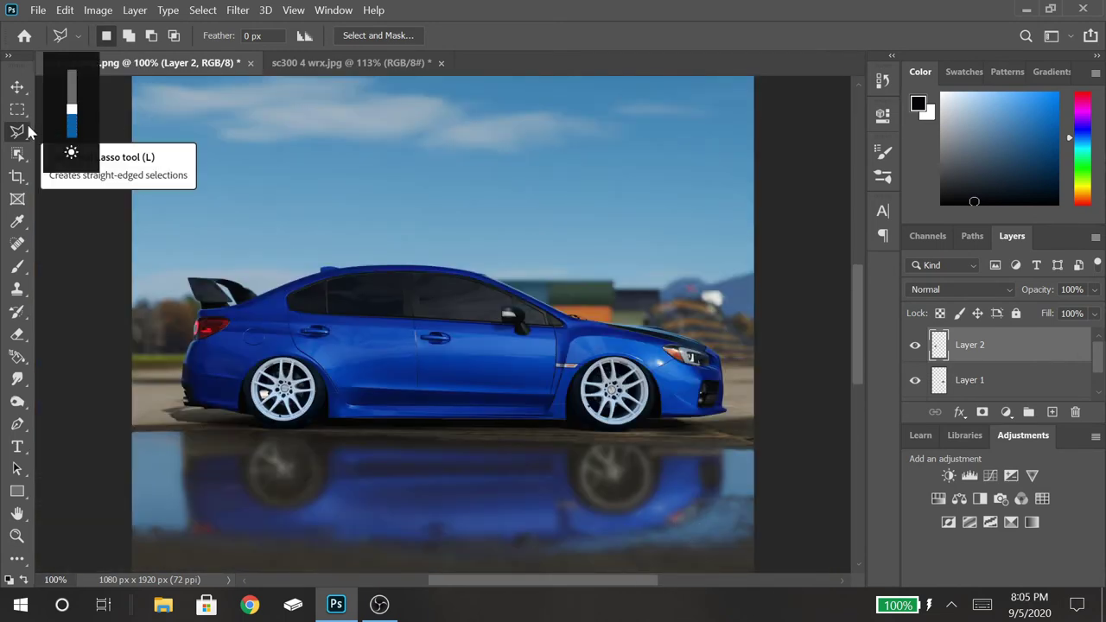
Step: Select Layer 1, the white front wheel, and apply Auto Tone to it
left_click(990, 388)
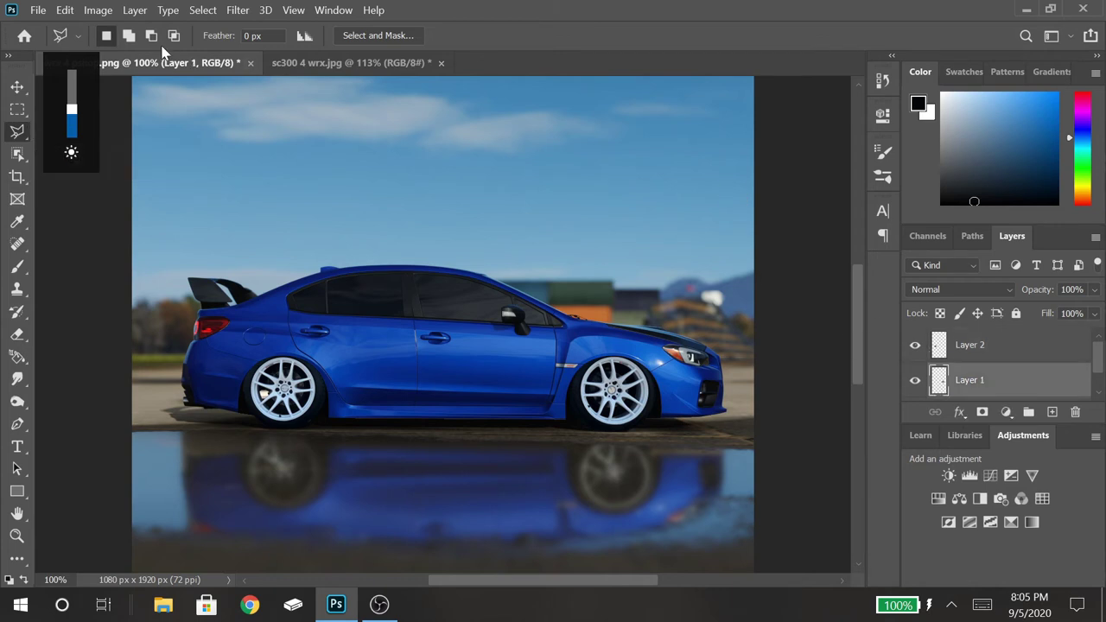
left_click(93, 9)
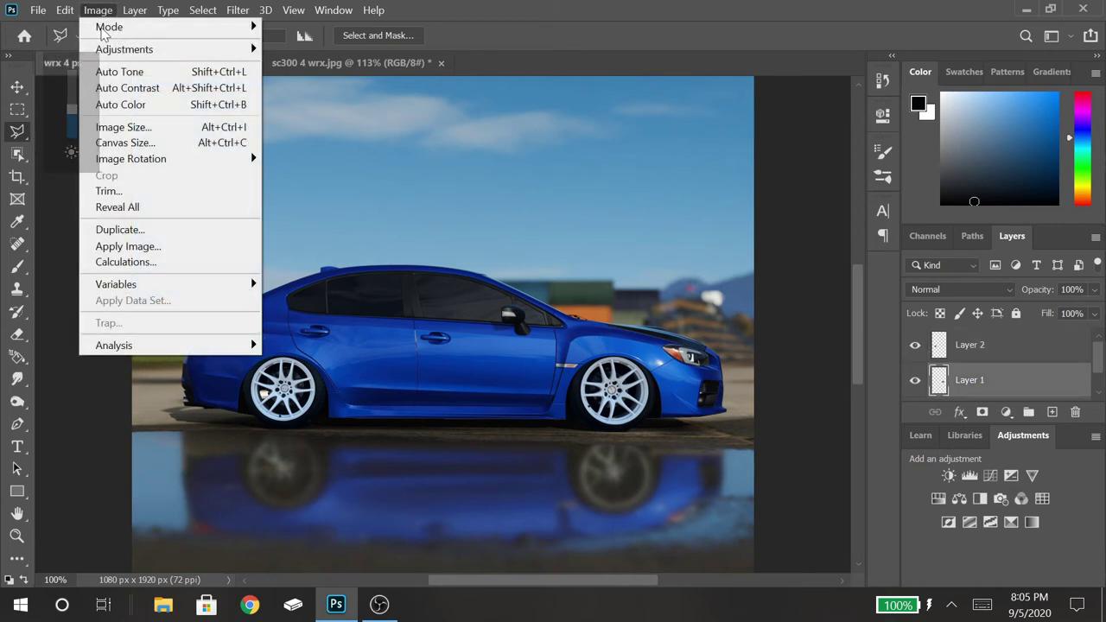
left_click(128, 73)
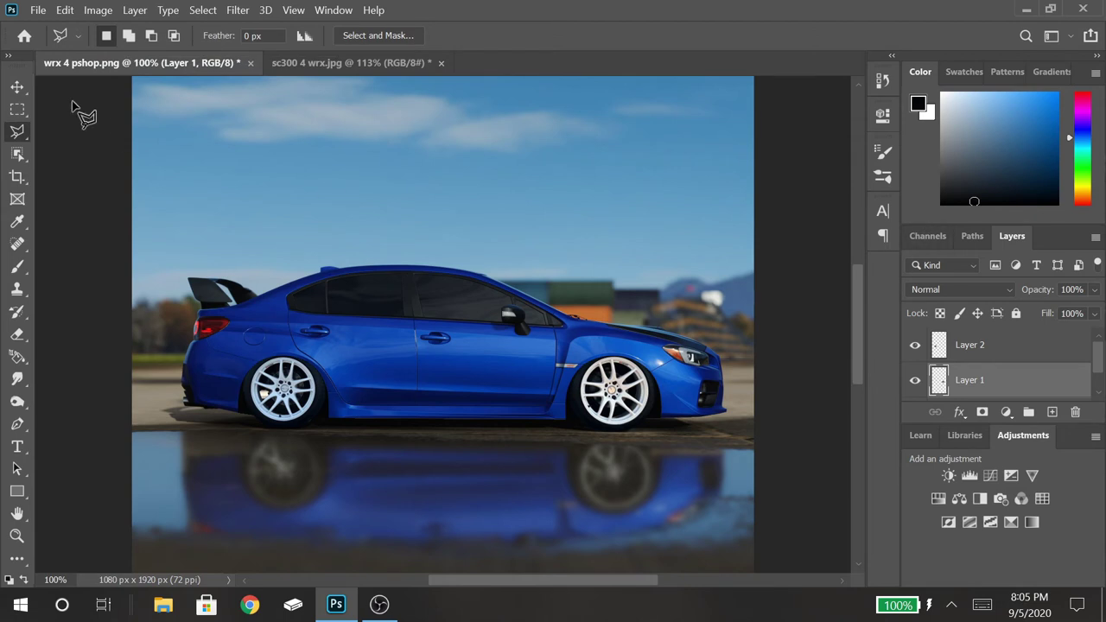
Step: Apply Auto Contrast and Auto Color to the front wheel on Layer 1
left_click(87, 11)
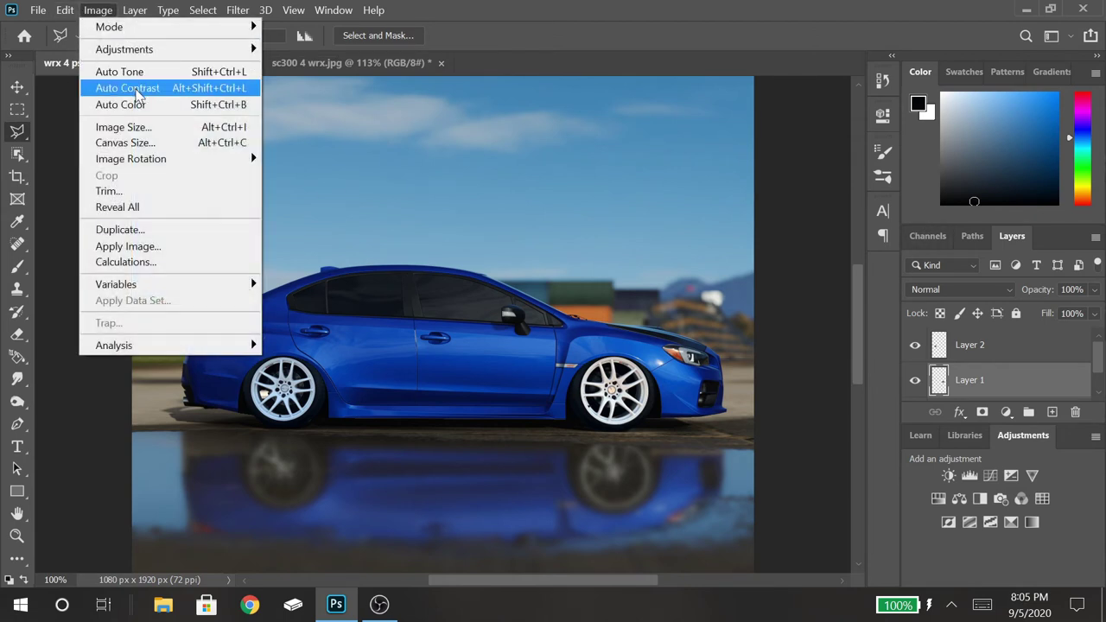
left_click(134, 90)
left_click(98, 13)
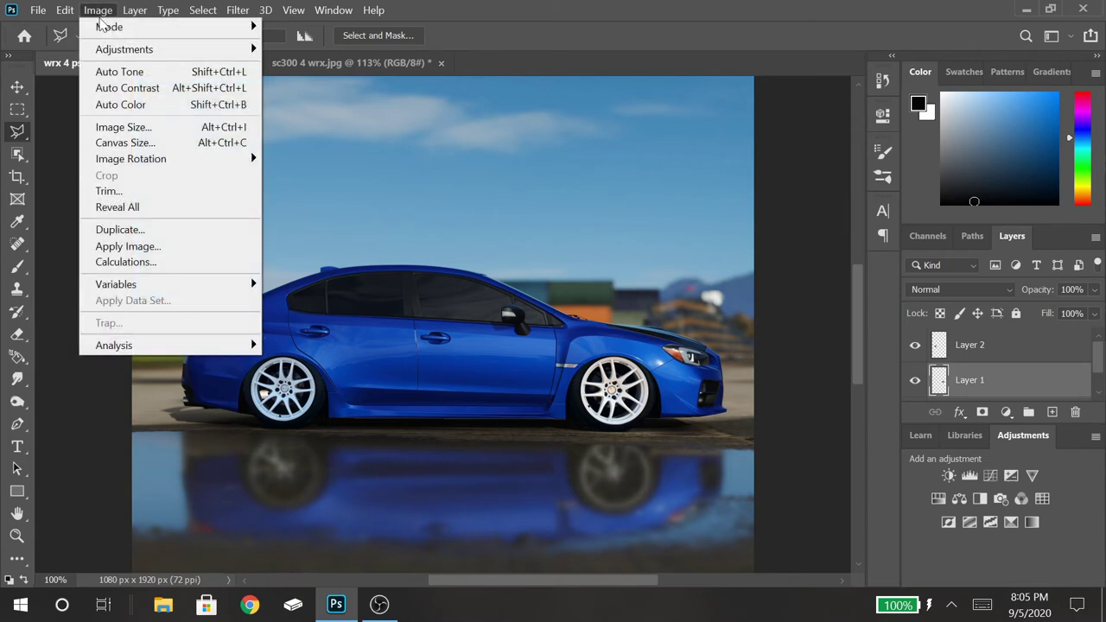
left_click(117, 107)
Step: Select Layer 2, the white rear wheel, and apply Auto Contrast and Auto Color to it
left_click(992, 341)
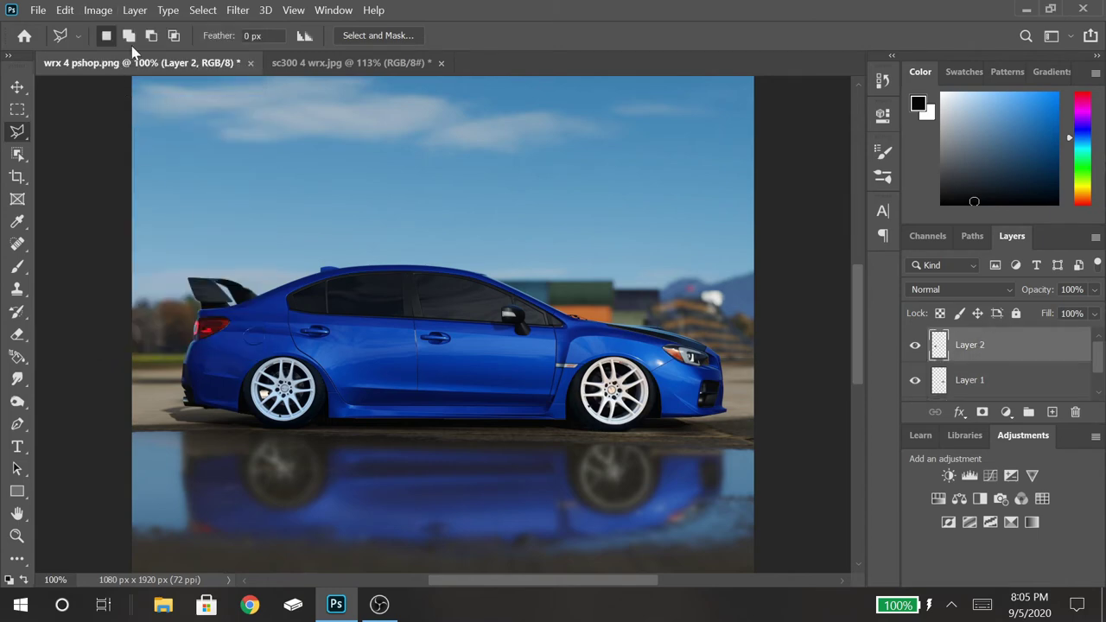
left_click(99, 9)
left_click(99, 10)
left_click(98, 10)
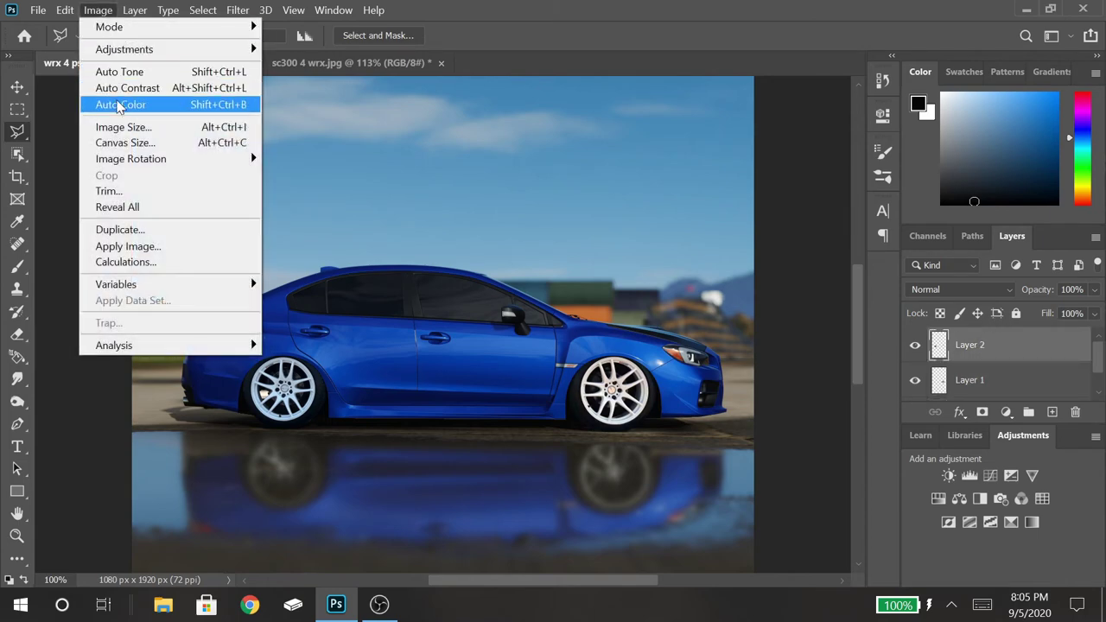
left_click(116, 92)
left_click(99, 9)
left_click(113, 105)
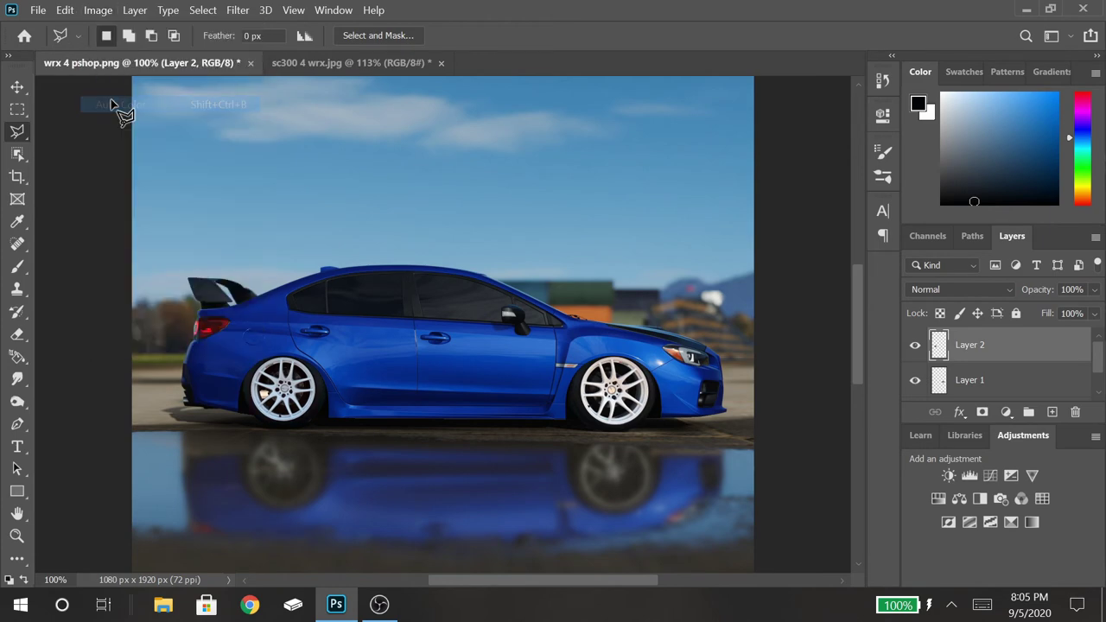
Step: Open Brightness/Contrast for the rear wheel on Layer 2 and compare the front and rear wheels up close and at a distance
left_click(113, 17)
mouse_move(129, 49)
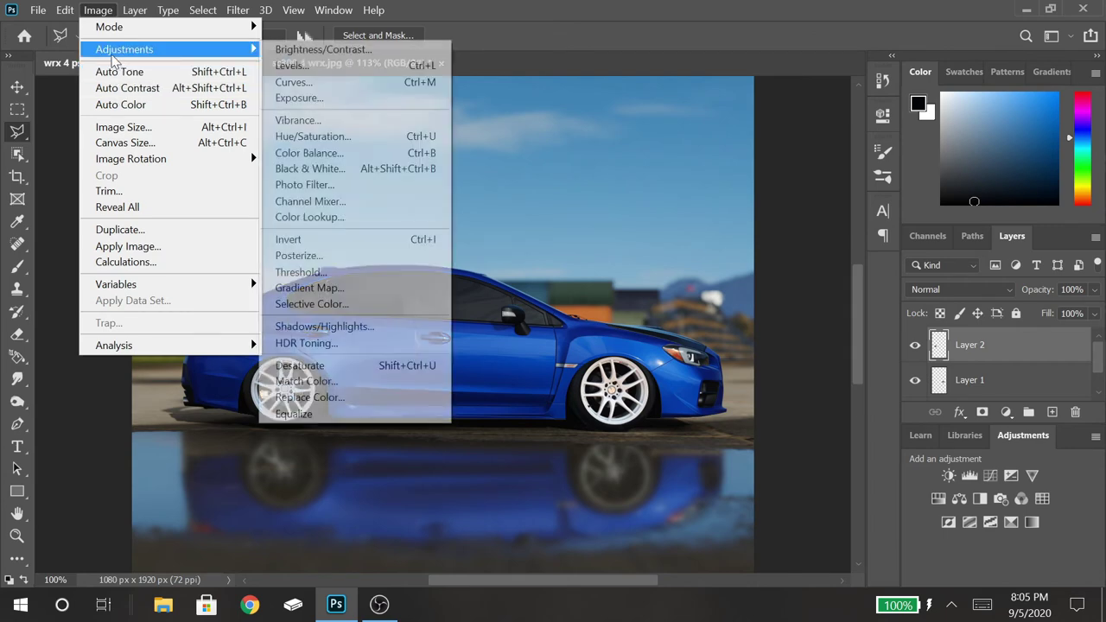
left_click(394, 52)
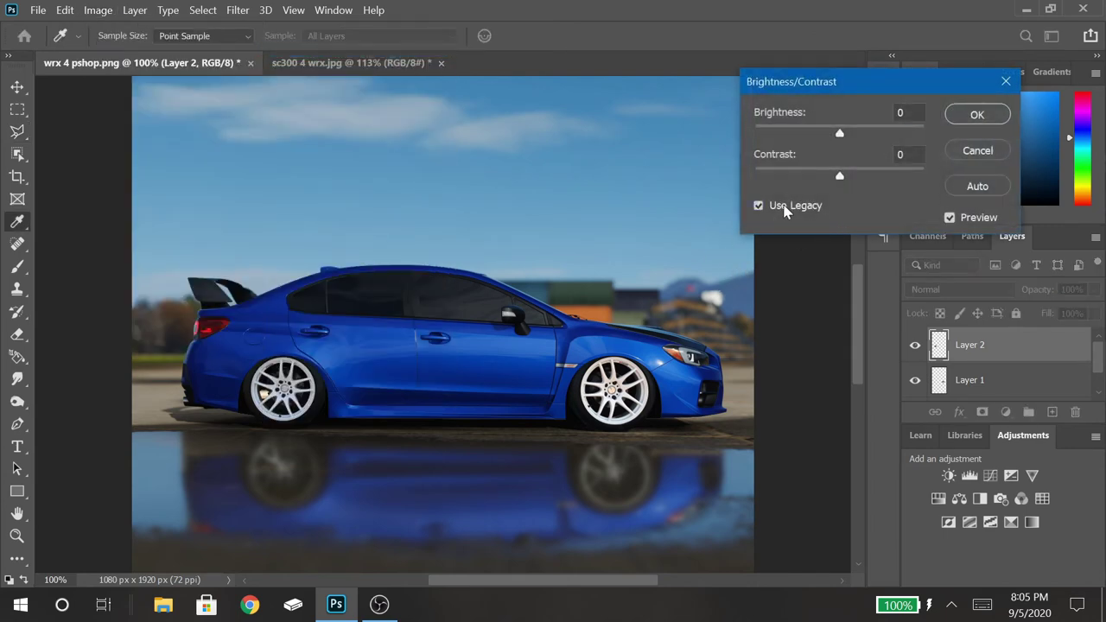
key("ctrl+plus")
key("ctrl+plus")
key("XF86MonBrightnessUp")
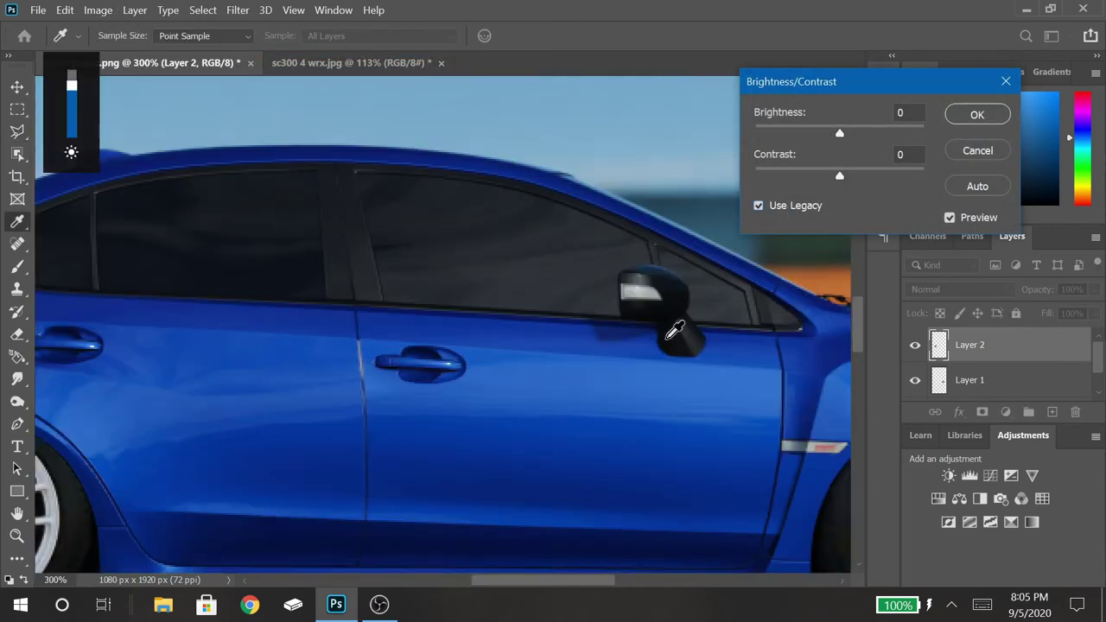
left_click_drag(543, 591, 617, 585)
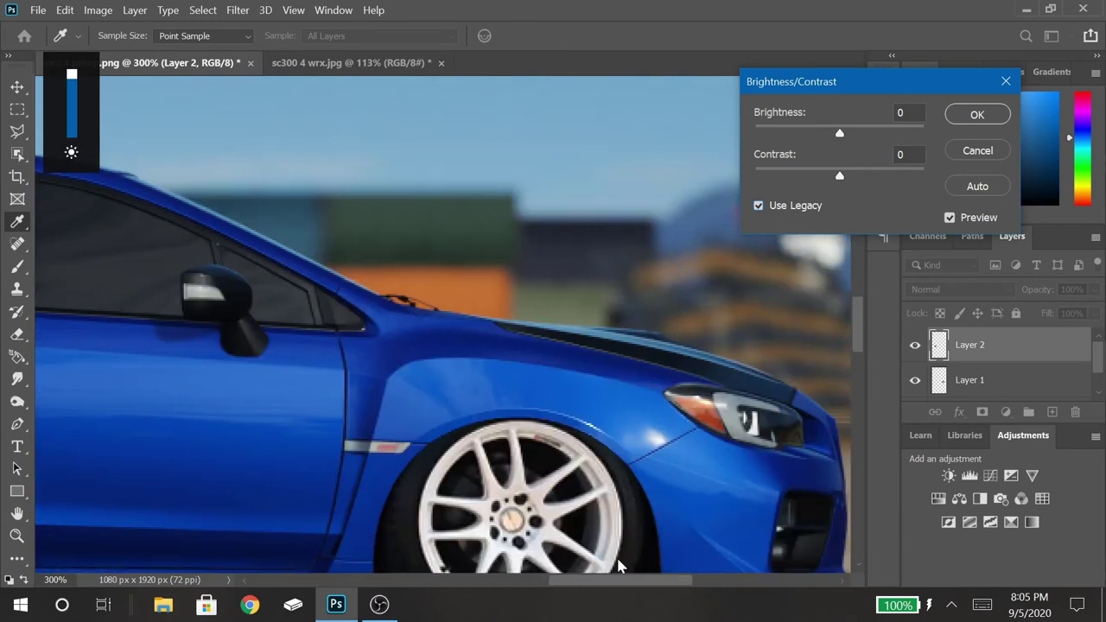
left_click_drag(861, 315, 859, 354)
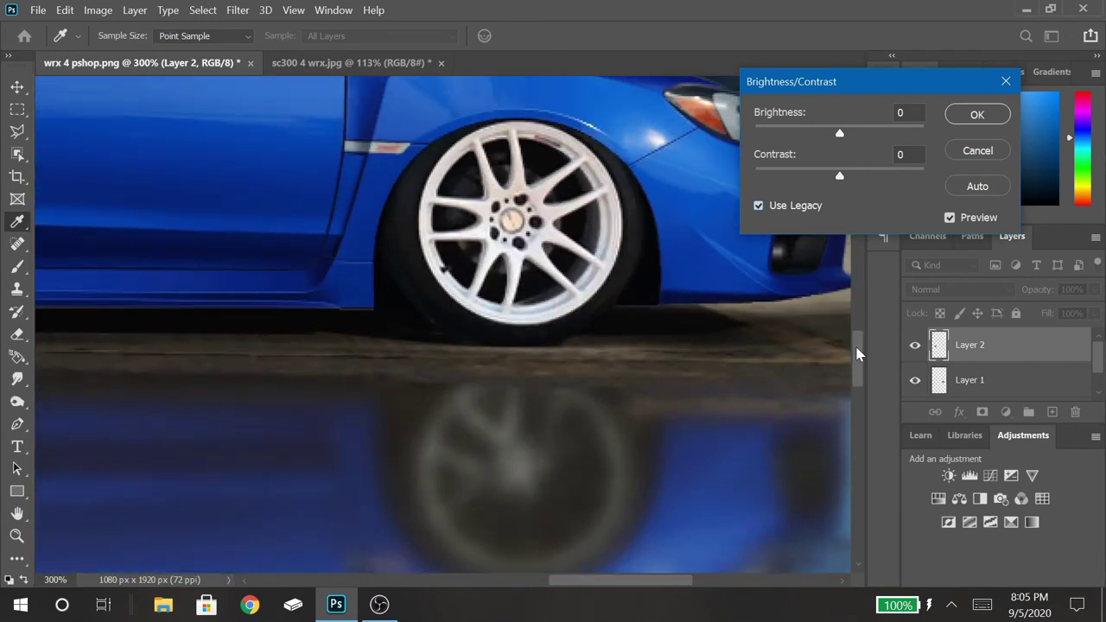
key("ctrl+plus")
key("ctrl+plus")
key("ctrl+plus")
key("ctrl+plus")
key("ctrl+minus")
key("ctrl+minus")
key("ctrl+minus")
key("ctrl+minus")
key("ctrl+minus")
key("ctrl+minus")
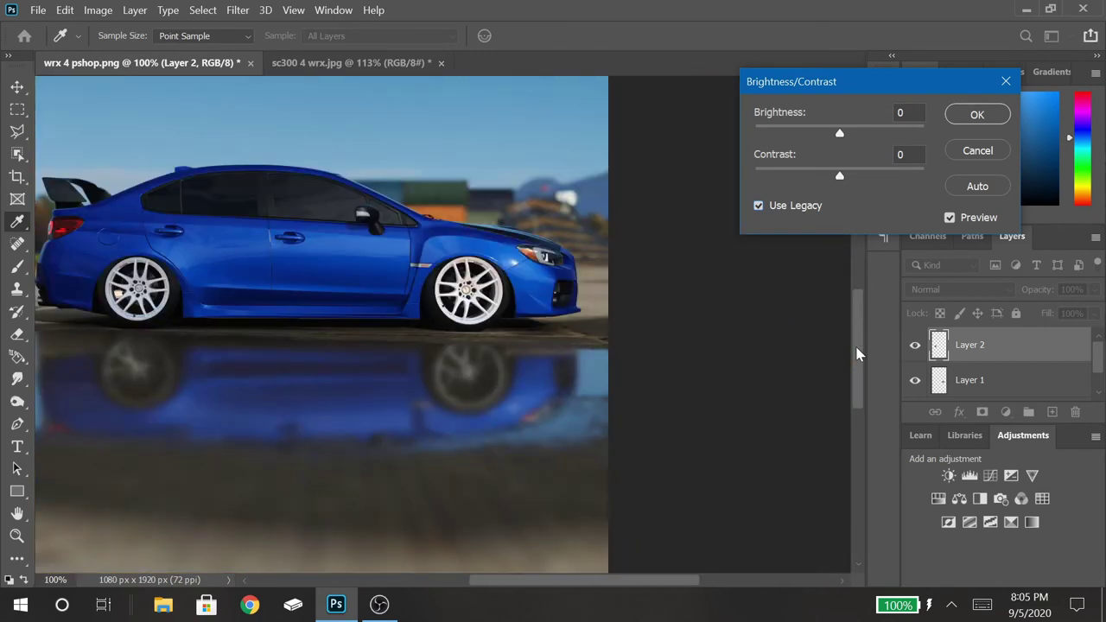
key("ctrl+minus")
key("ctrl+minus")
key("ctrl+minus")
key("ctrl+plus")
key("ctrl+plus")
key("ctrl+plus")
key("ctrl+plus")
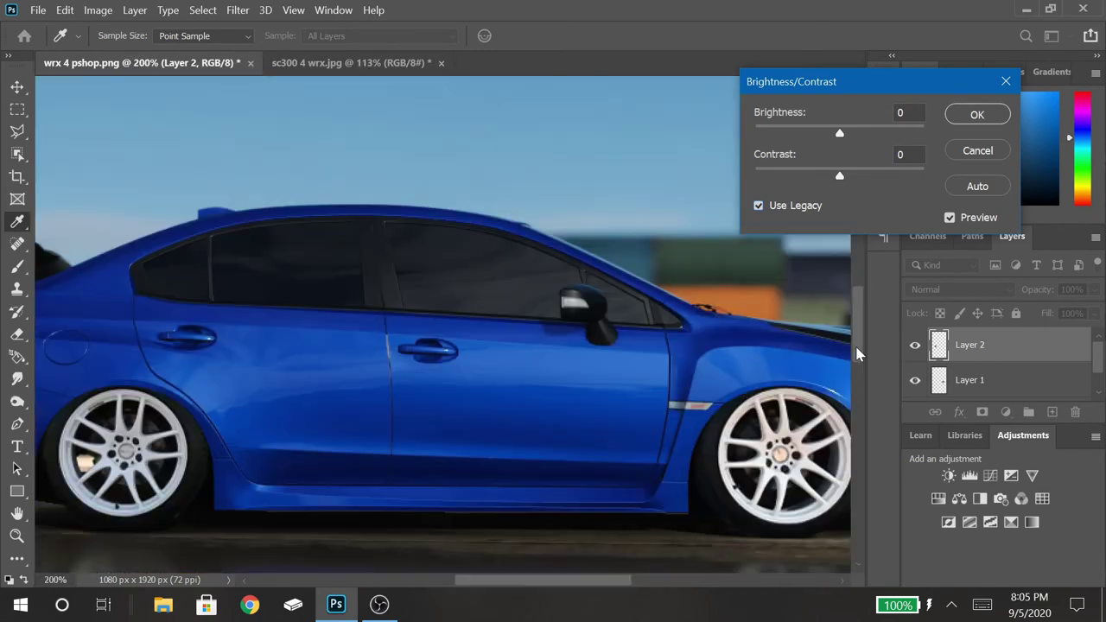
Step: Apply the automatic Brightness/Contrast correction to the rear wheel, with brightness -16 and contrast 6
left_click(985, 192)
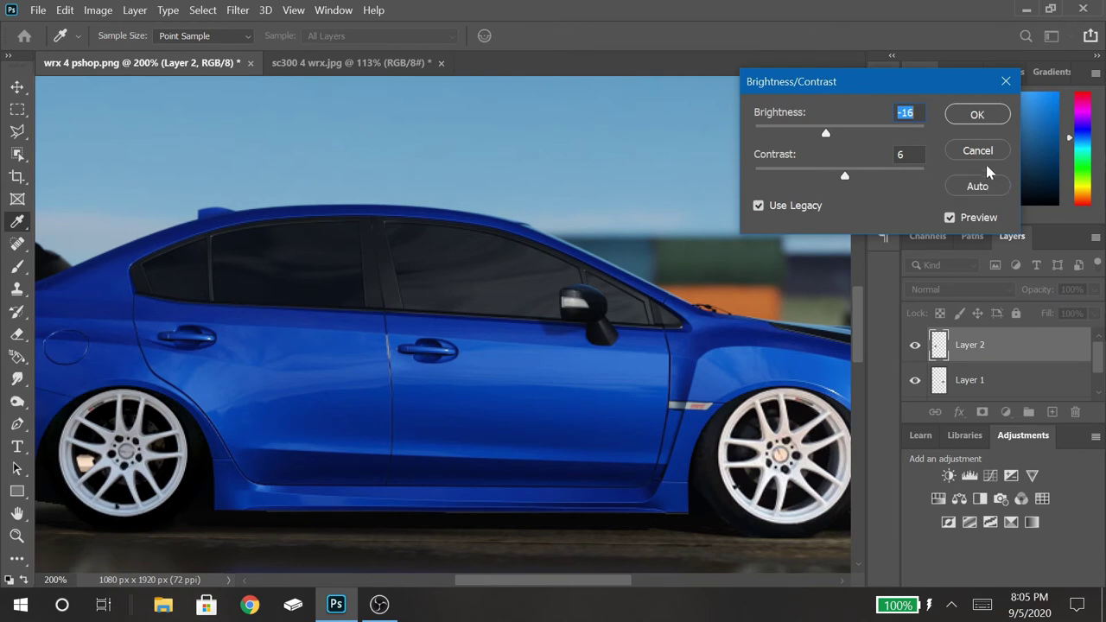
left_click(977, 114)
key("l")
key("ctrl+minus")
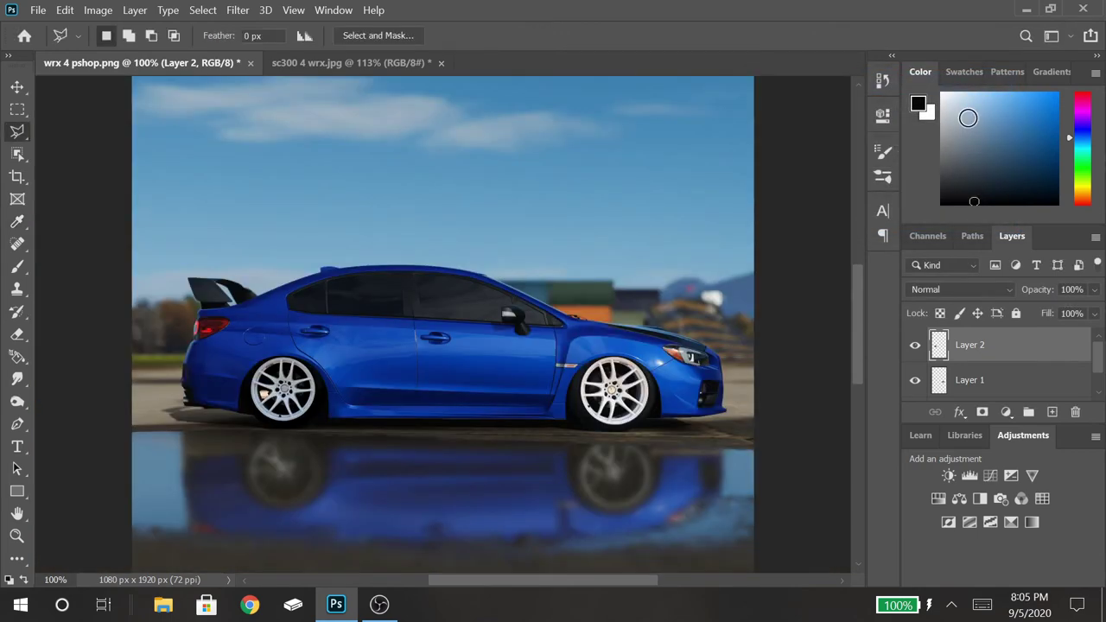
key("ctrl+z")
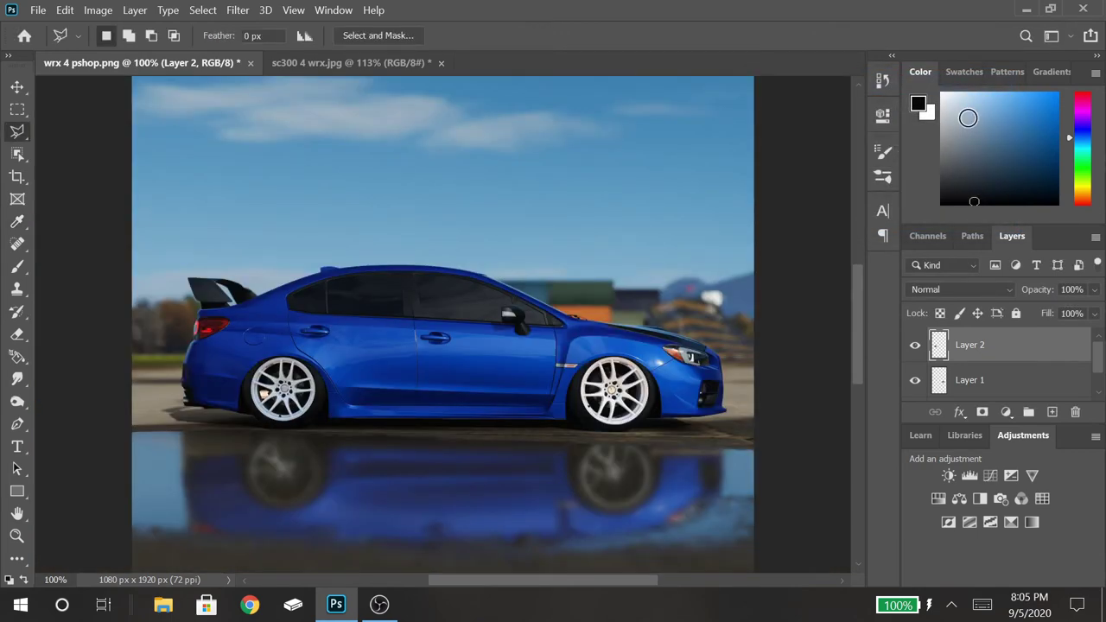
Step: Apply an automatic Curves correction to the rear wheel on Layer 2
key("ctrl+plus")
left_click(98, 12)
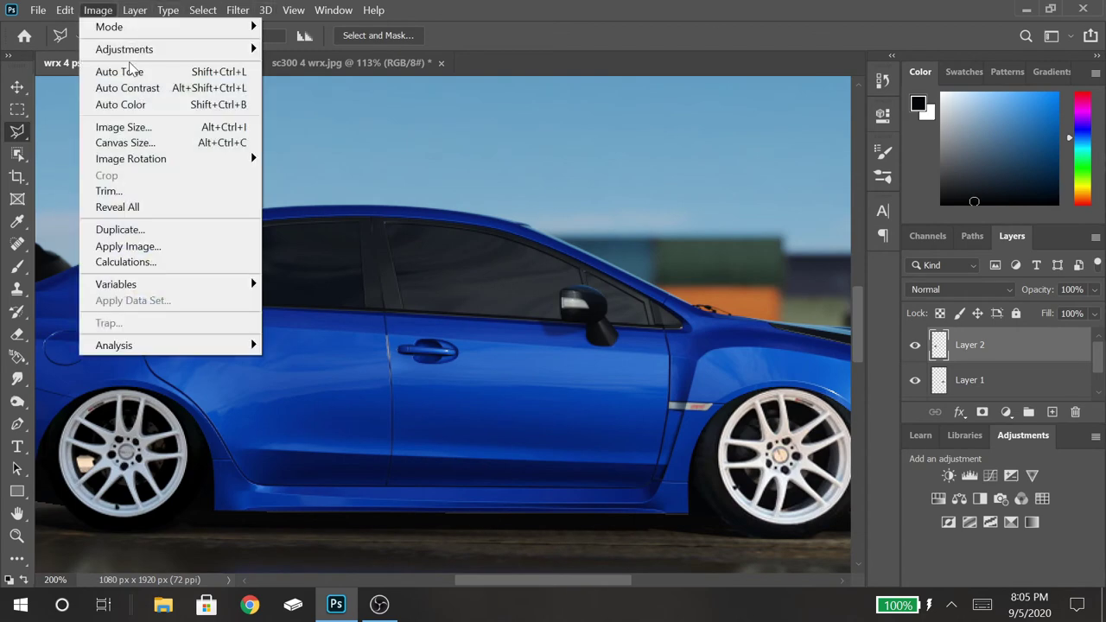
mouse_move(138, 49)
left_click(313, 84)
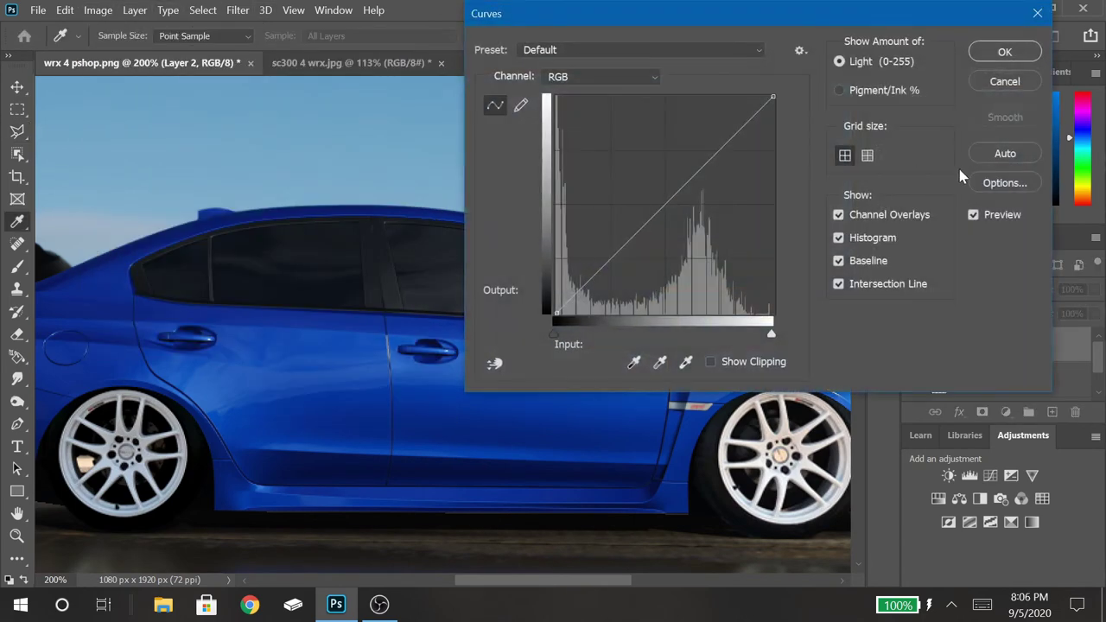
left_click(1004, 154)
left_click(1003, 53)
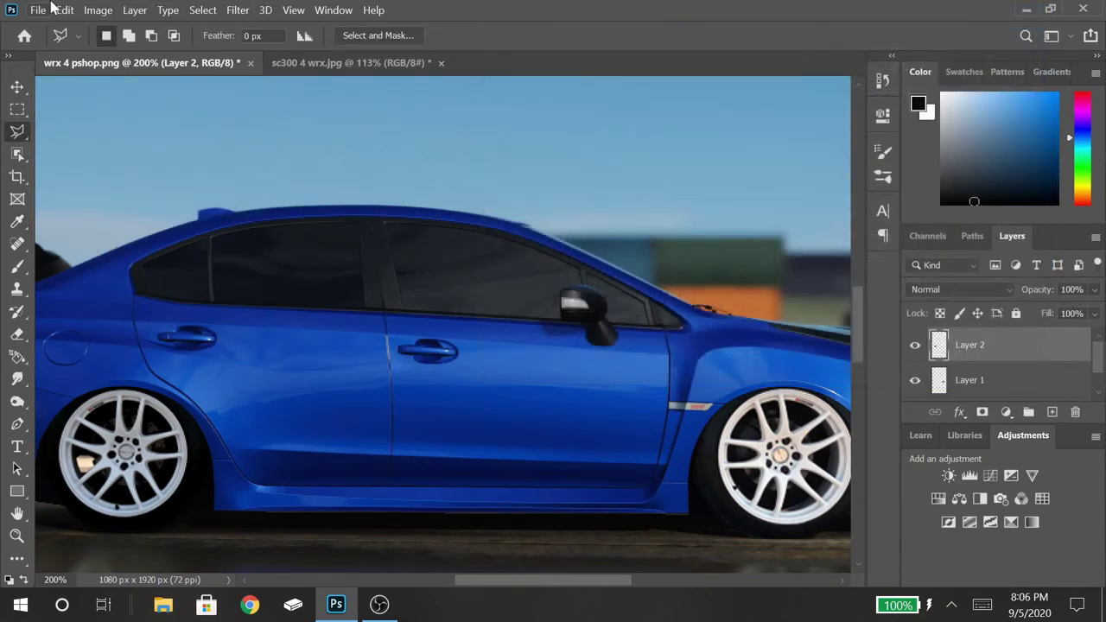
Step: Apply an automatic Levels correction to the rear wheel on Layer 2
left_click(99, 11)
mouse_move(112, 50)
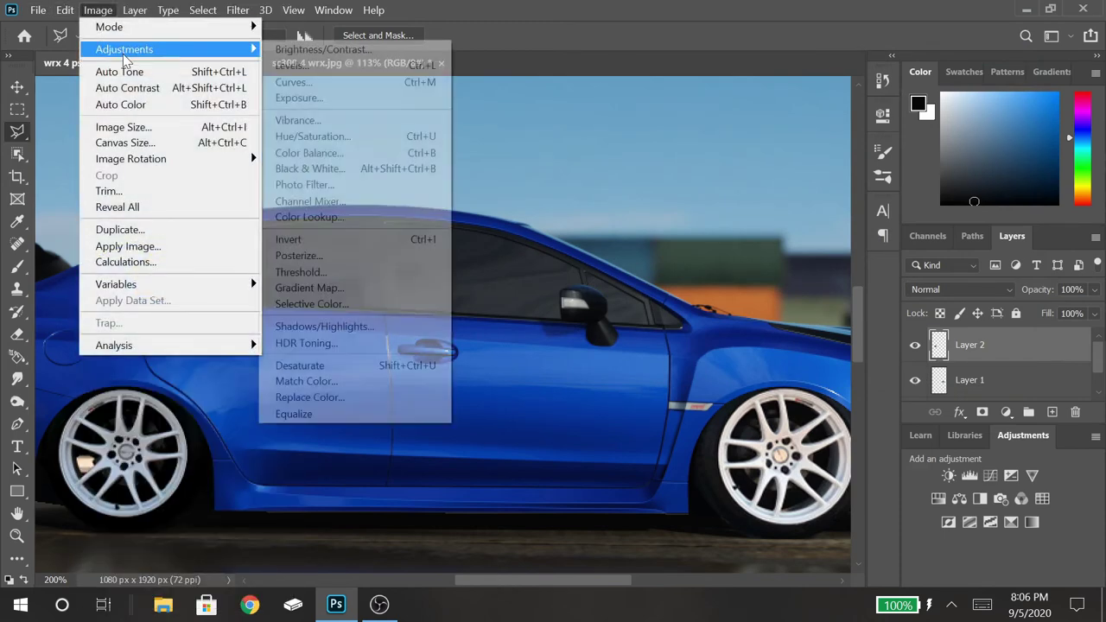
left_click(294, 66)
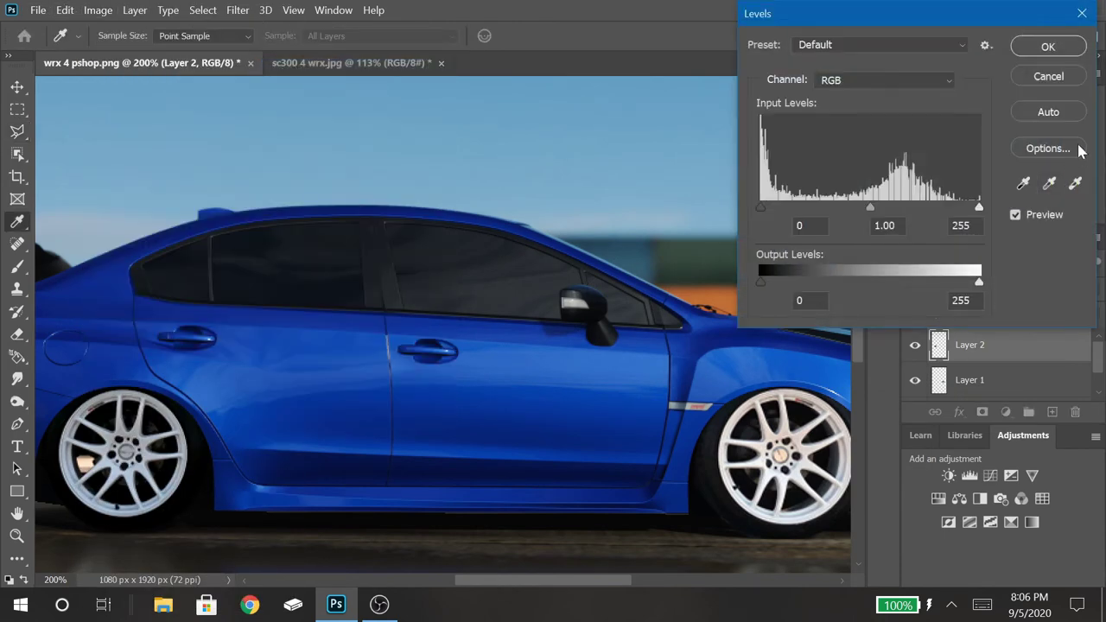
left_click(1048, 109)
left_click(1047, 46)
key("l")
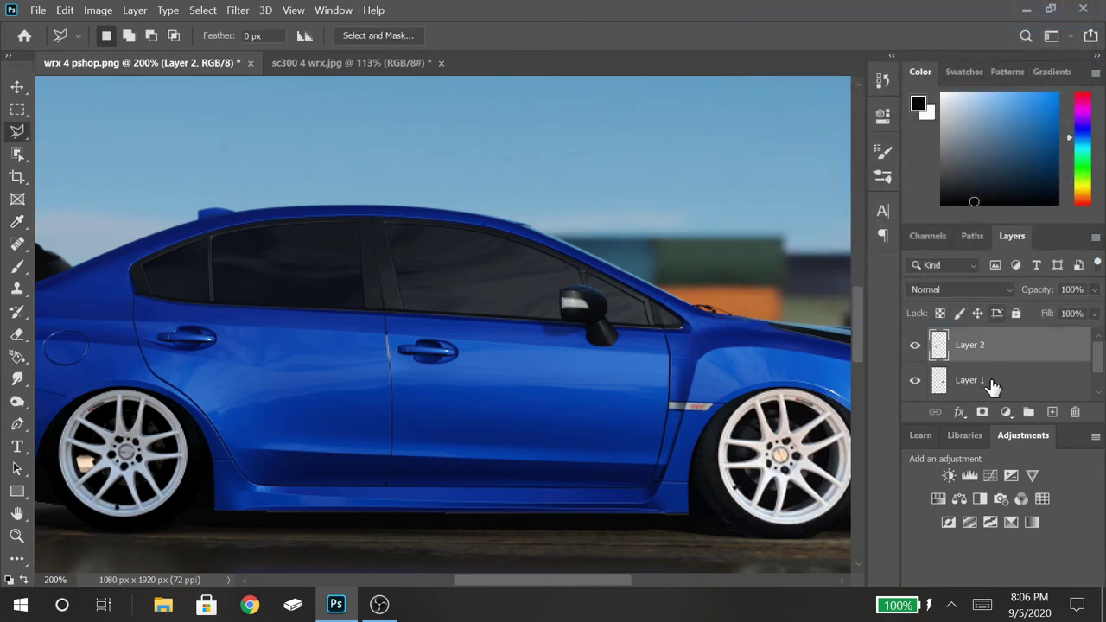
Step: Select Layer 1, the front wheel, and apply the automatic Brightness/Contrast correction with brightness -14 and contrast 5
left_click(990, 380)
left_click(66, 10)
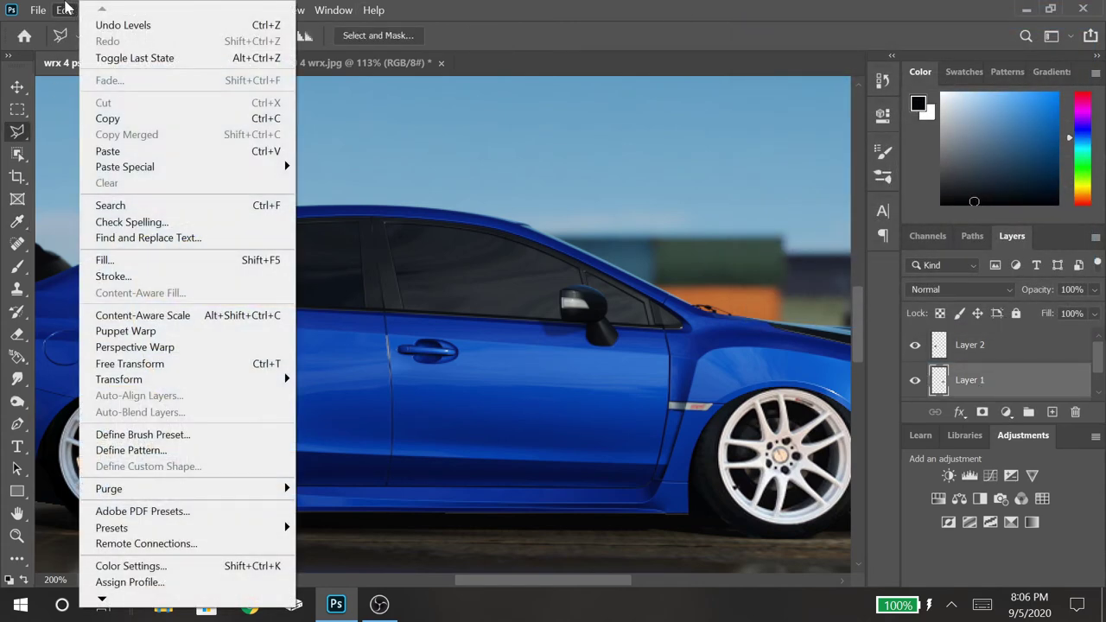
mouse_move(94, 14)
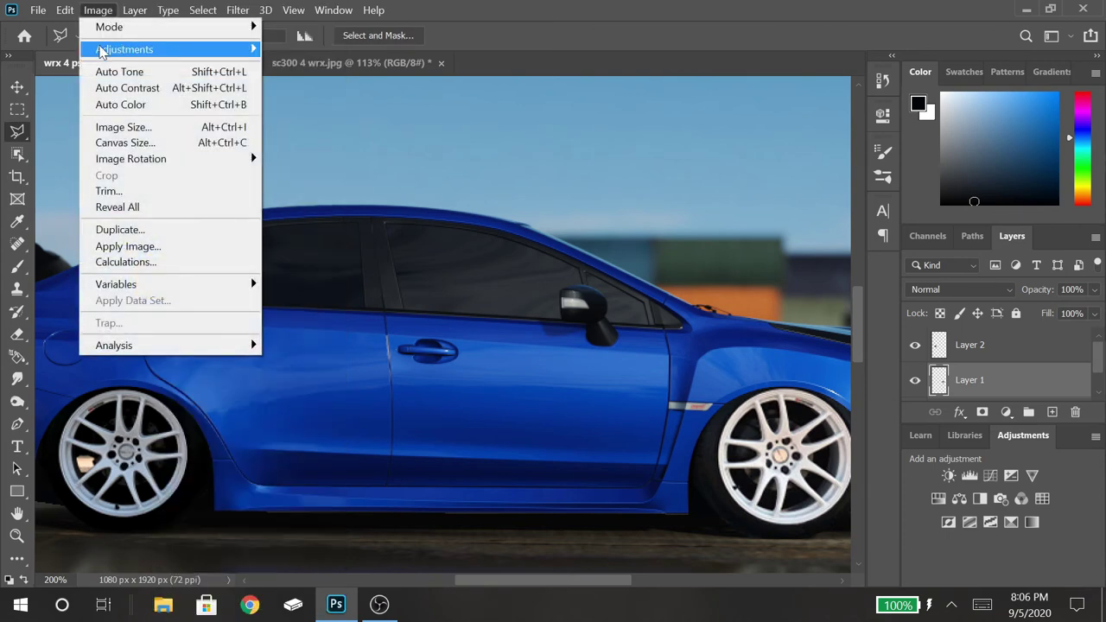
mouse_move(101, 49)
left_click(290, 52)
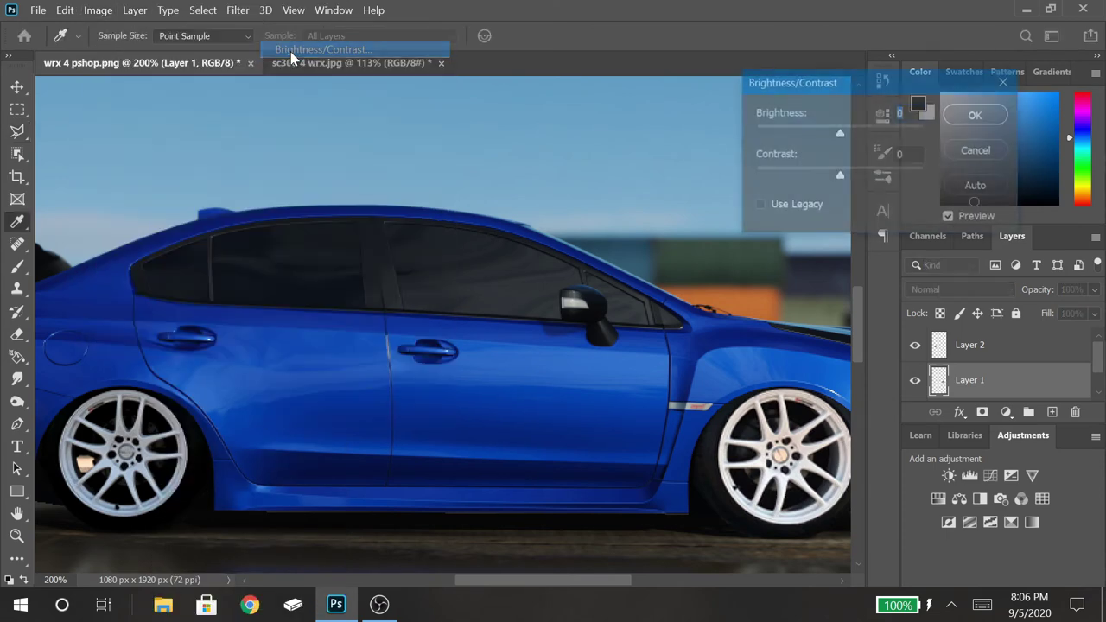
left_click(970, 183)
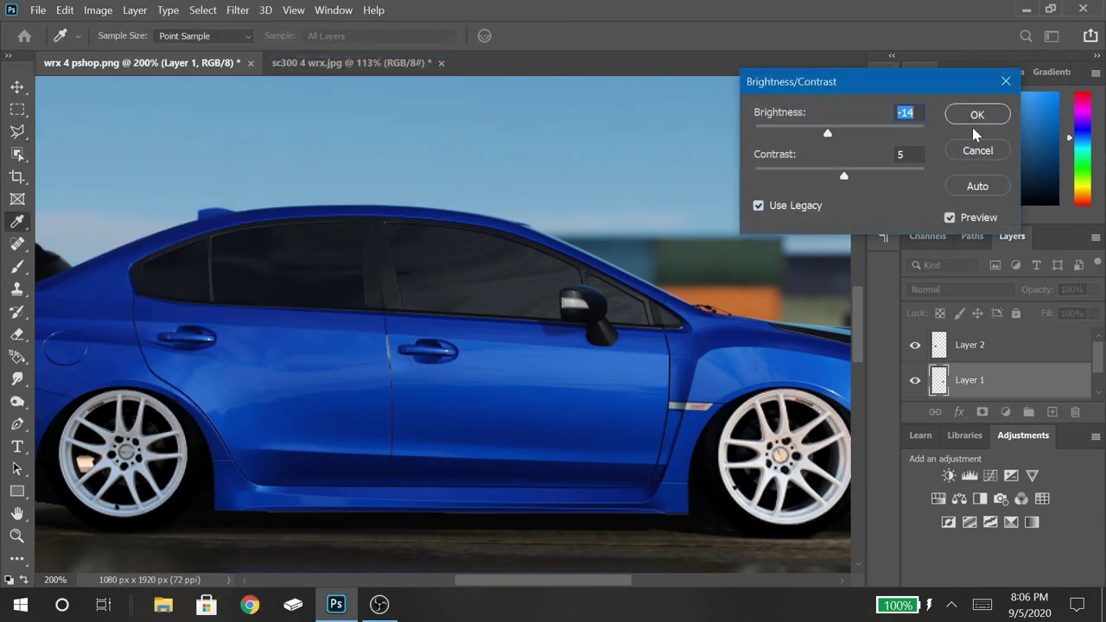
left_click(975, 116)
Step: Apply an automatic Curves correction to the front wheel on Layer 1
left_click(97, 10)
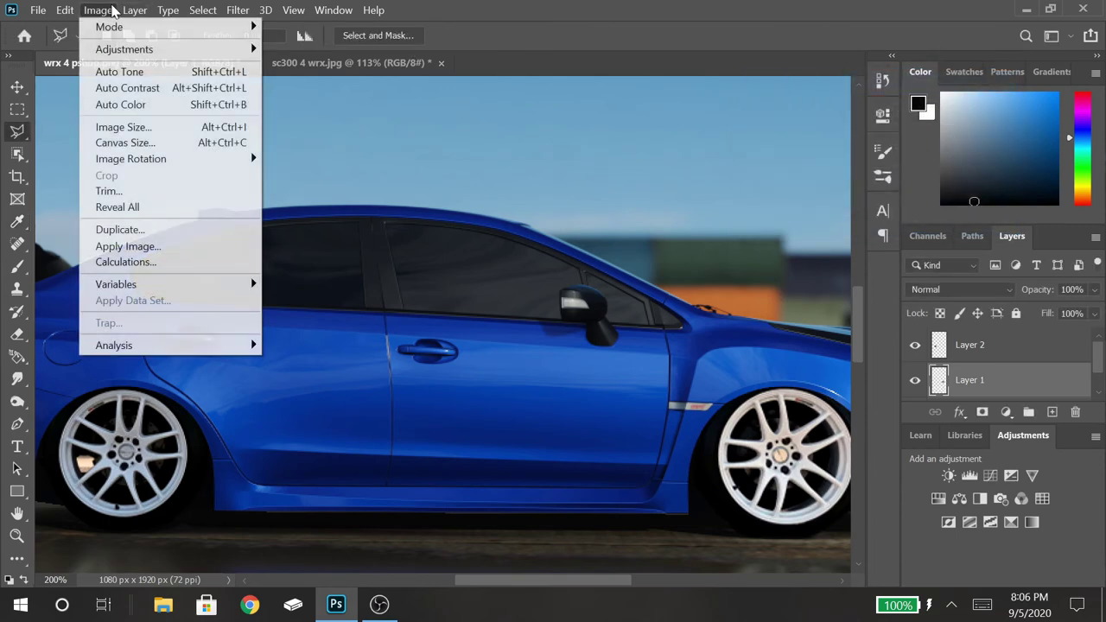
mouse_move(129, 49)
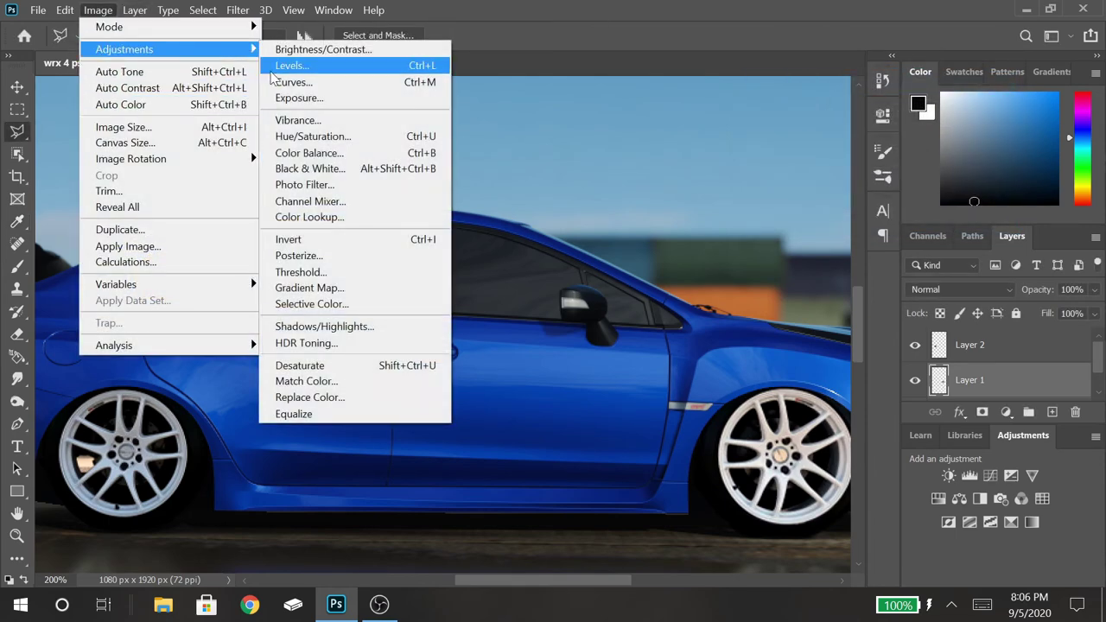
left_click(290, 80)
left_click(1000, 153)
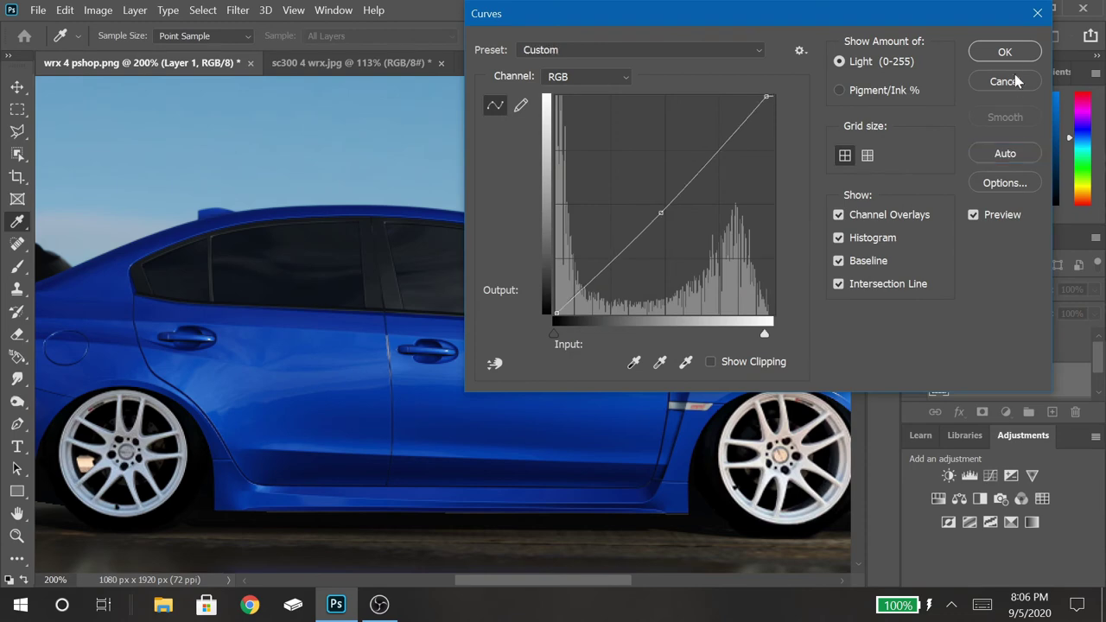
key("l")
left_click(1000, 53)
Step: Examine how both corrected wheels match each other and the whole car, at several magnifications
key("ctrl+0")
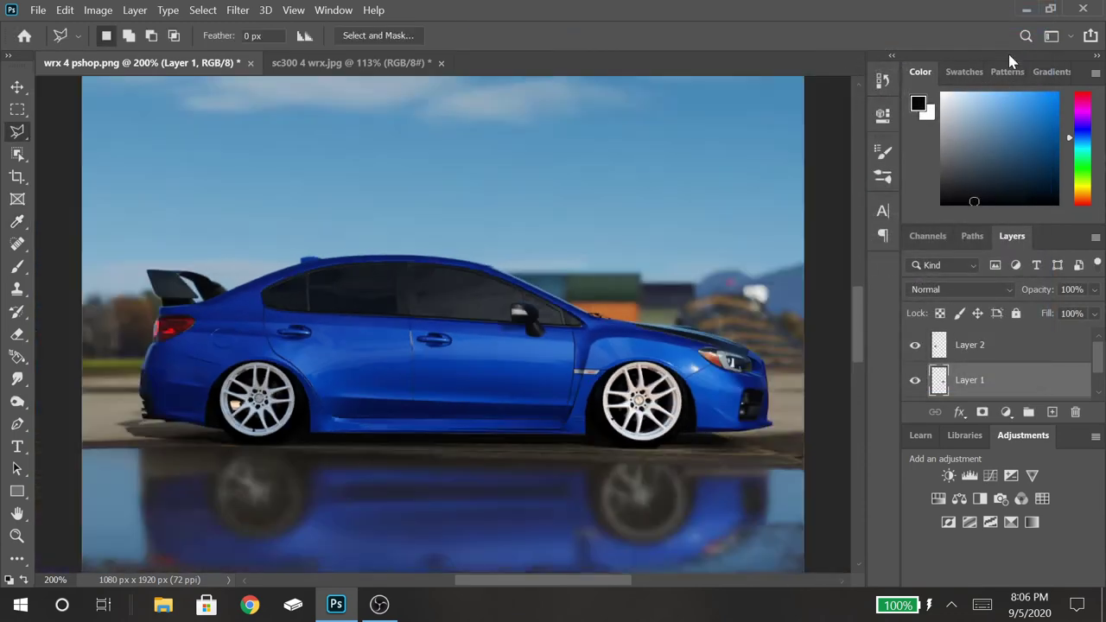
key("ctrl+plus")
key("ctrl+plus")
key("ctrl+plus")
key("ctrl+plus")
key("ctrl+minus")
key("ctrl+minus")
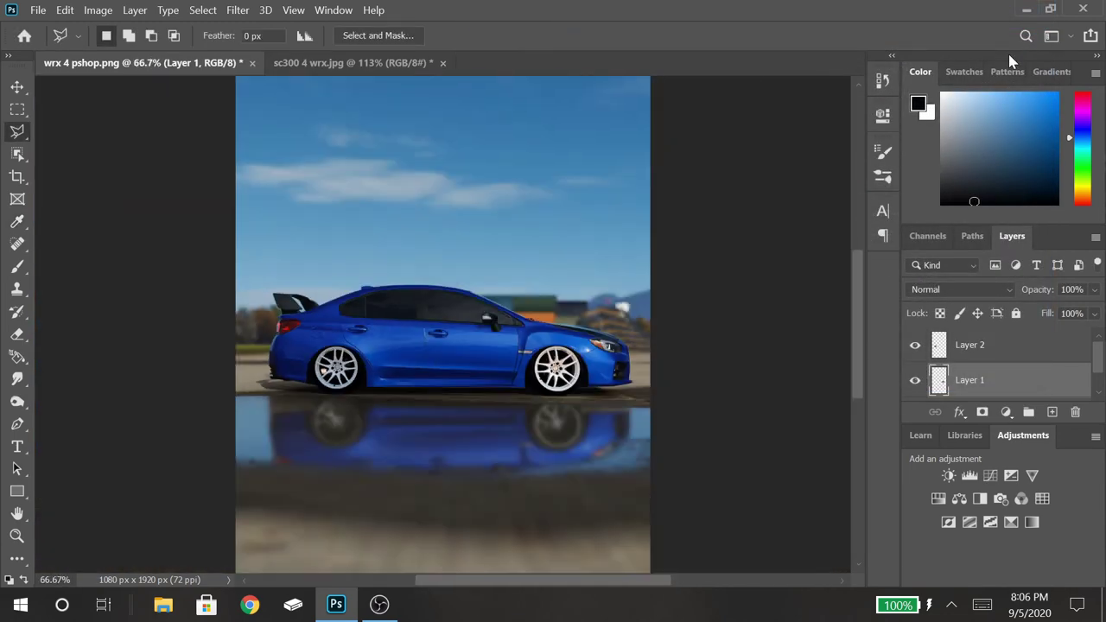
key("ctrl+minus")
key("ctrl+plus")
key("ctrl+plus")
key("ctrl+plus")
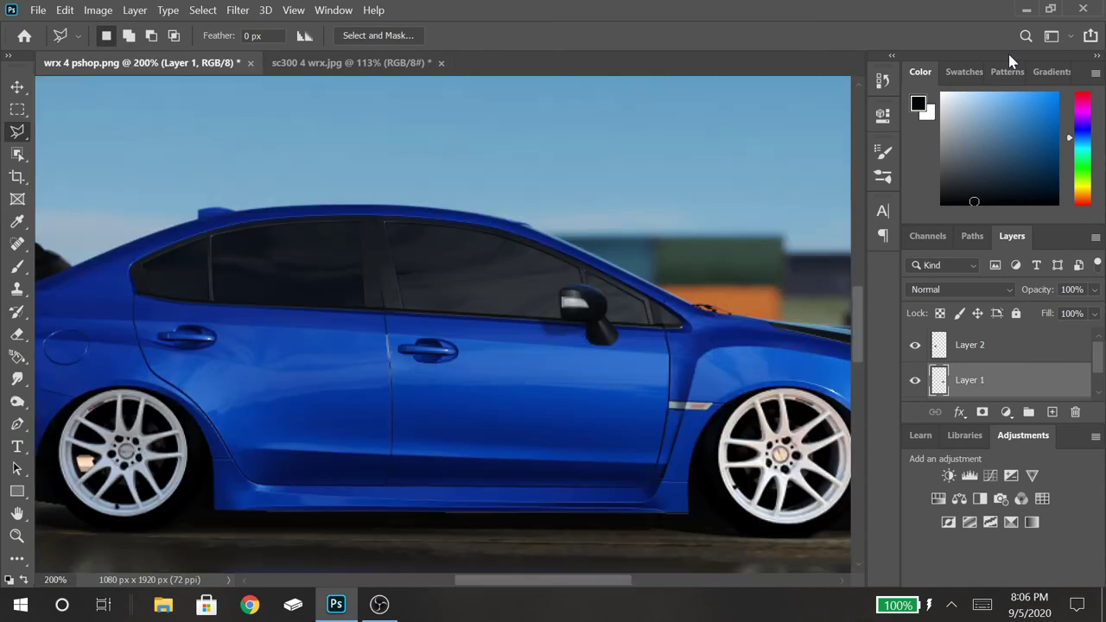
key("ctrl+minus")
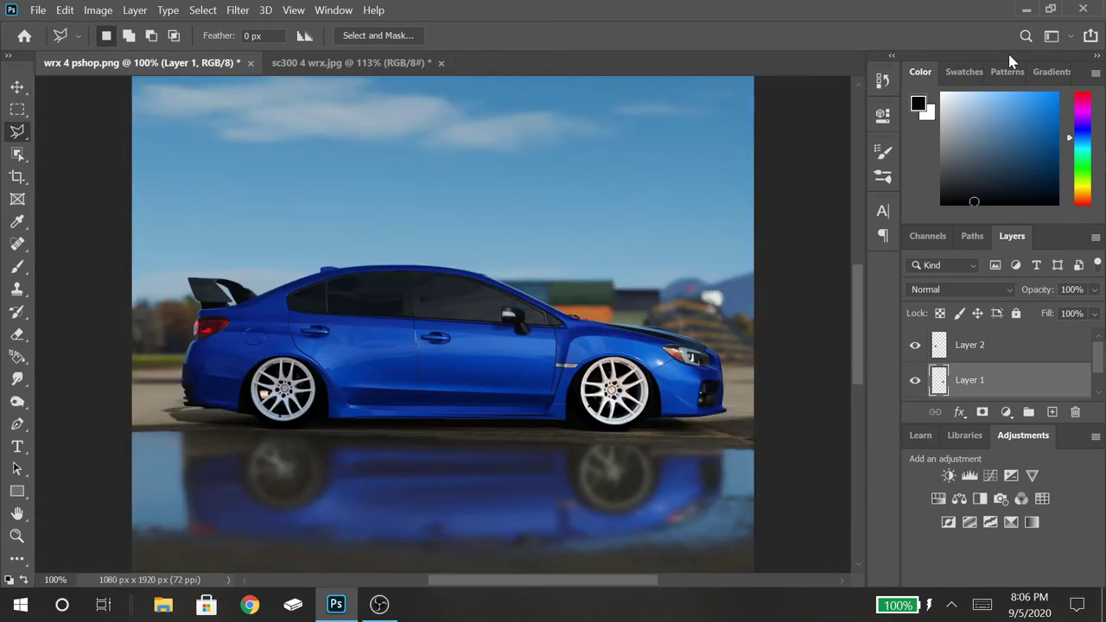
key("ctrl+plus")
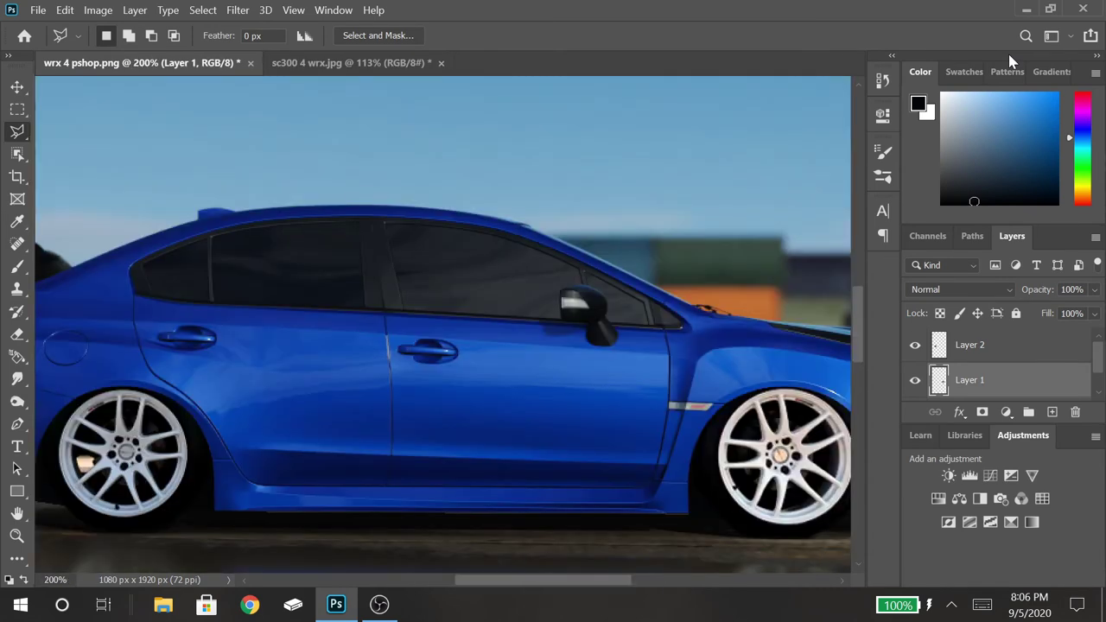
key("ctrl+minus")
key("ctrl+plus")
Step: Inspect the front wheel, fender, headlight and hood edge up close
key("v")
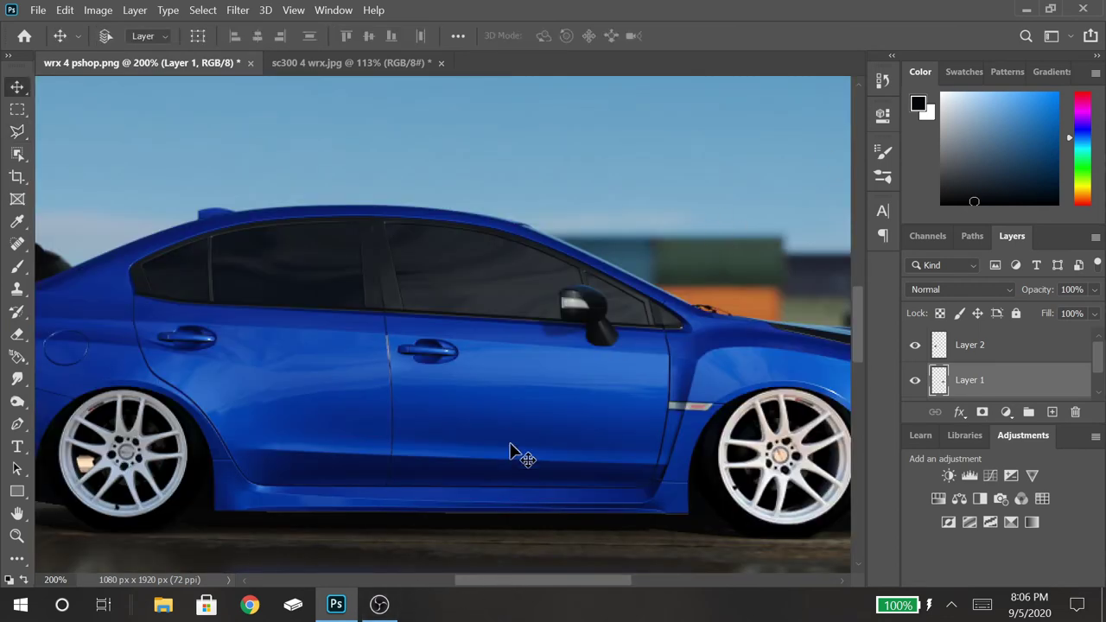
scroll(842, 363, "down", 3)
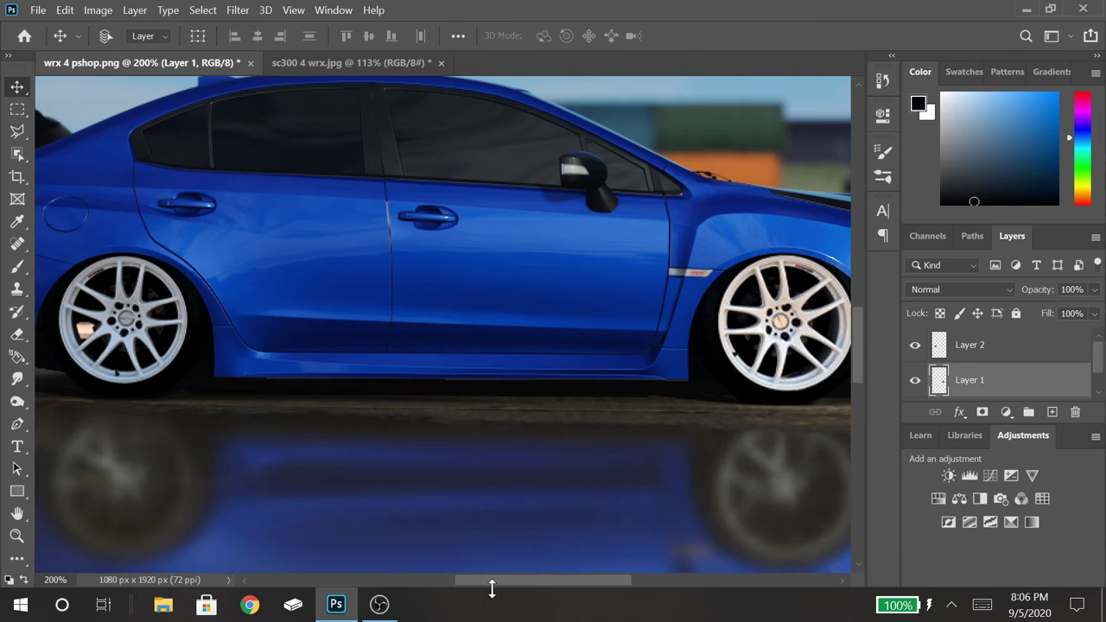
left_click_drag(490, 585, 490, 467)
left_click_drag(501, 585, 620, 510)
key("ctrl+plus")
key("ctrl+plus")
key("ctrl+plus")
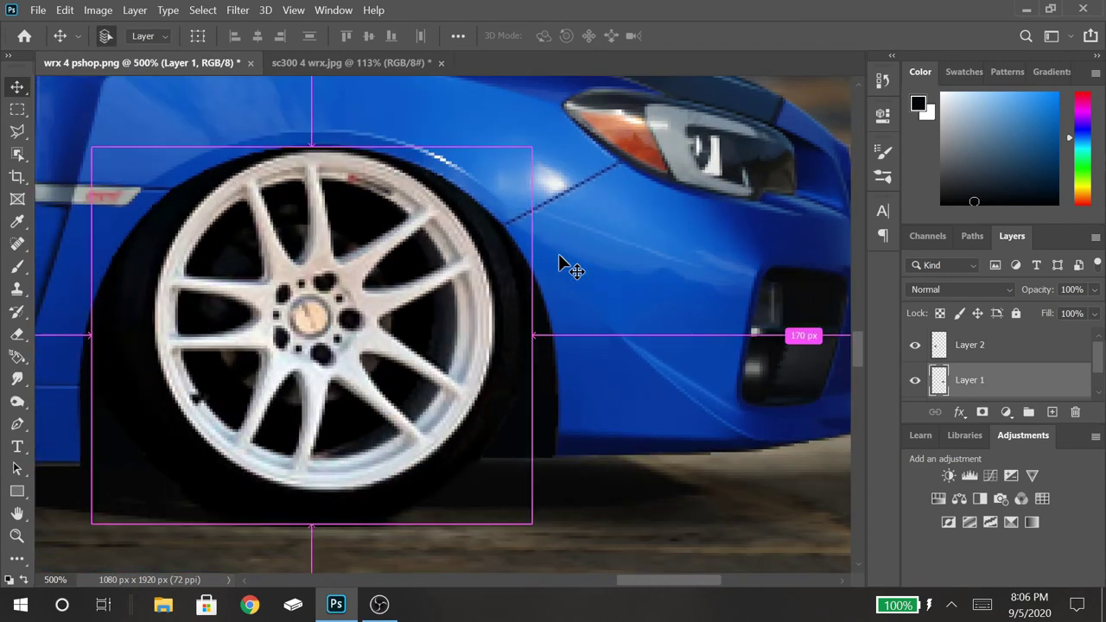
left_click_drag(860, 356, 860, 328)
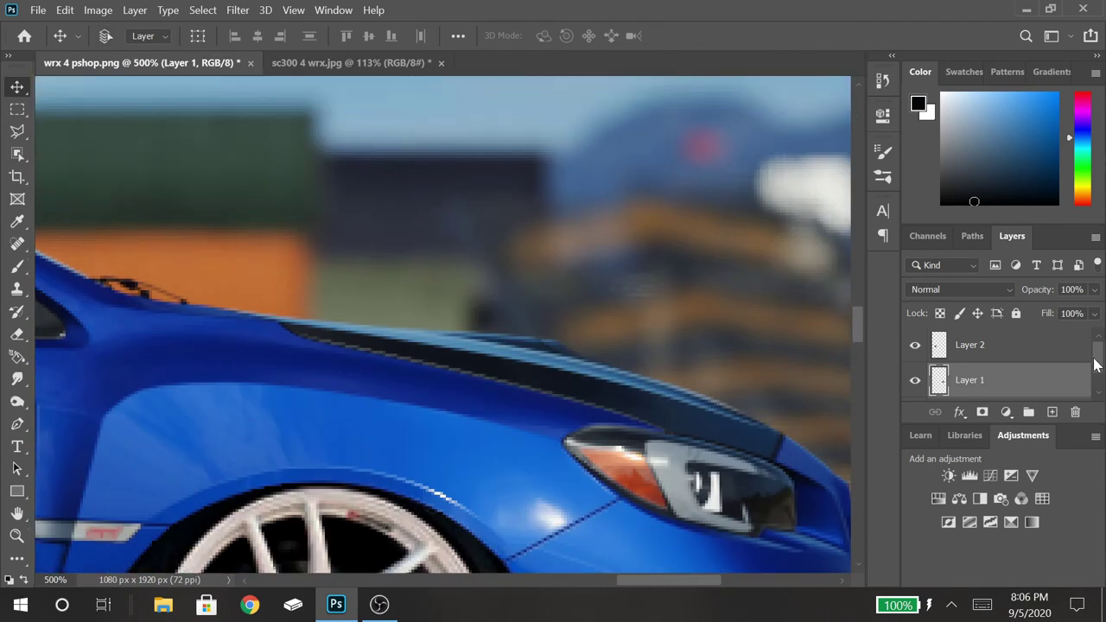
Step: Select the Background layer and outline the orange reflector in the headlight with the Polygonal Lasso
left_click_drag(1096, 365, 1096, 382)
left_click(1024, 386)
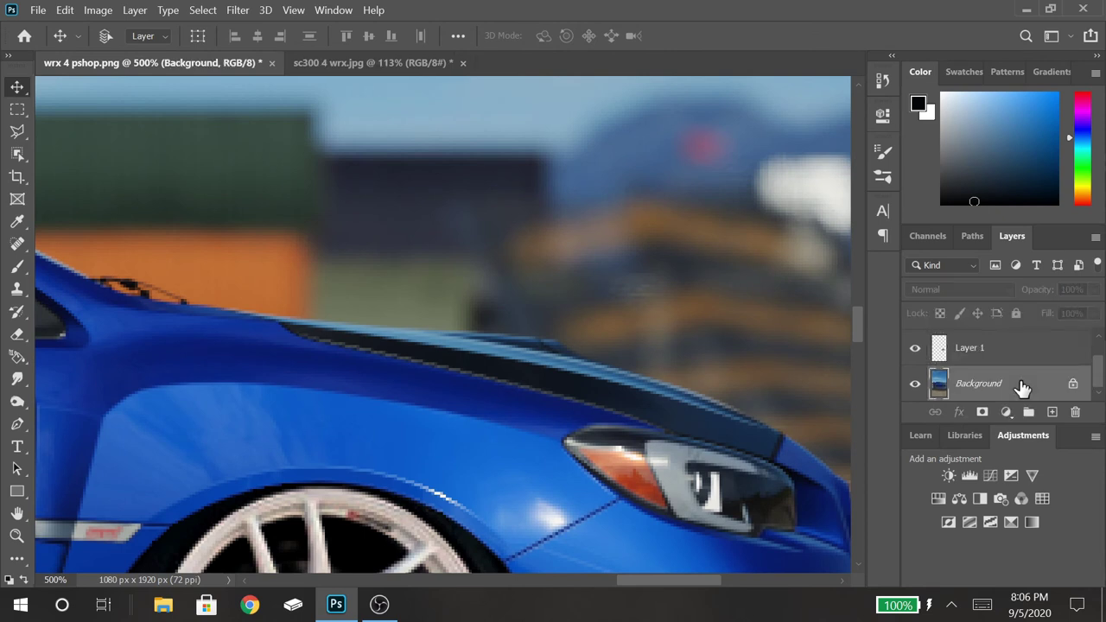
key("l")
scroll(584, 444, "up", 1)
left_click(561, 441)
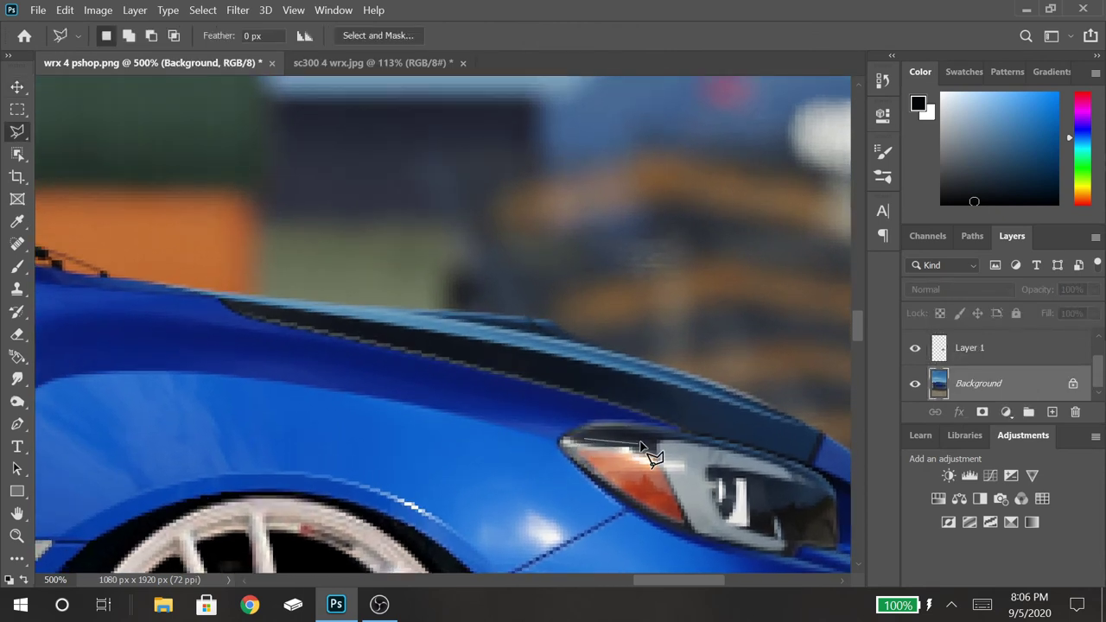
left_click(640, 442)
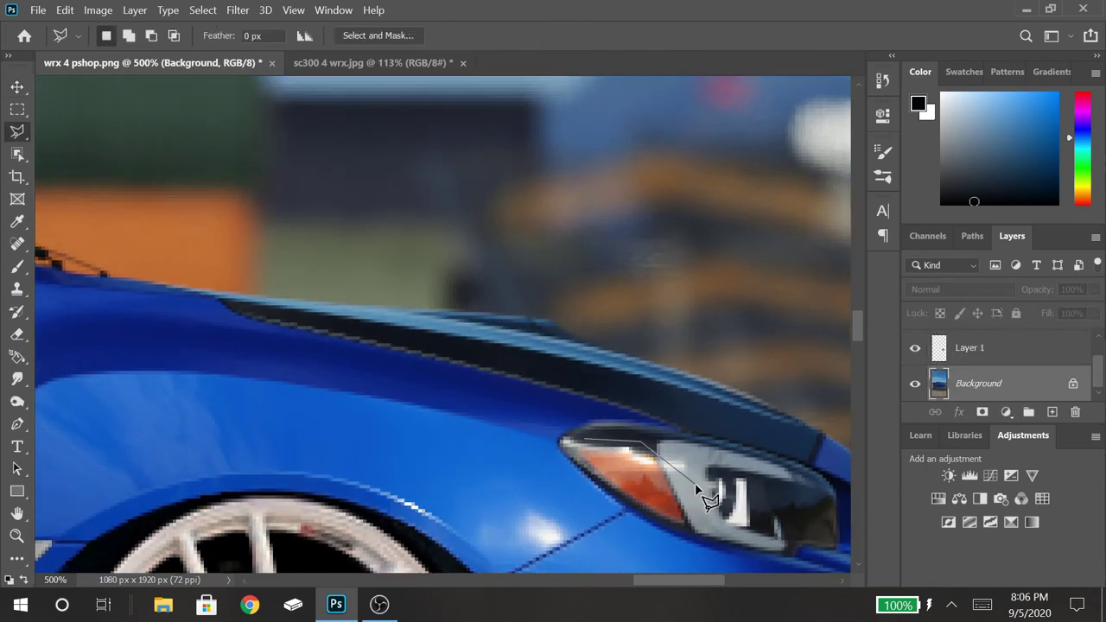
left_click(654, 519)
left_click(563, 442)
Step: Apply Hue/Saturation to the selected reflector's Reds range, sampled from its orange area, with saturation -100 and lightness 50
left_click(97, 9)
mouse_move(125, 57)
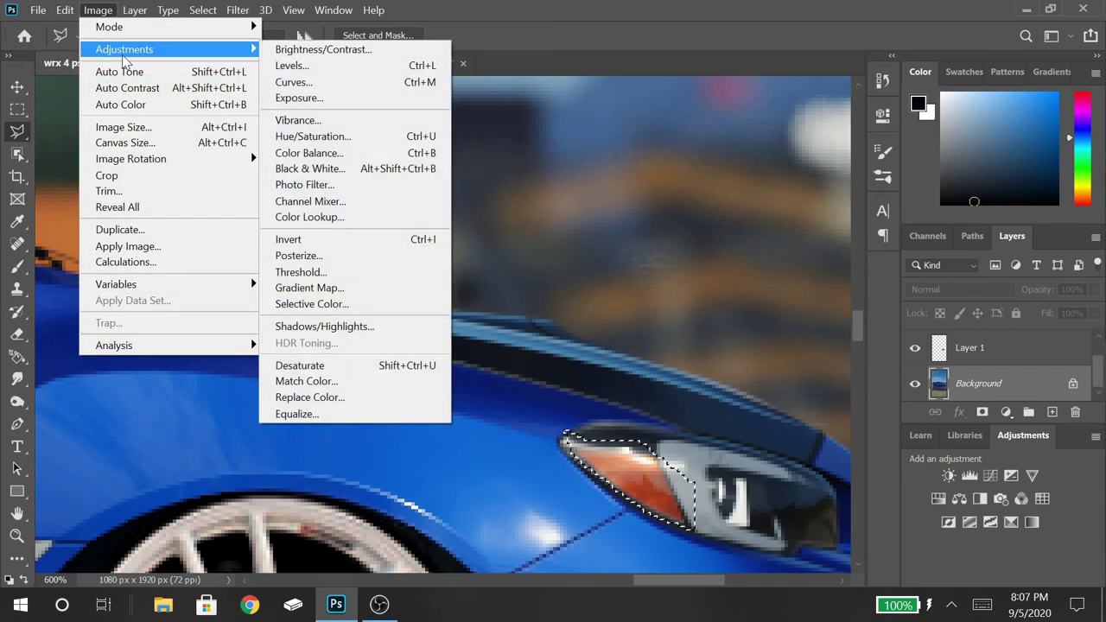
left_click(294, 137)
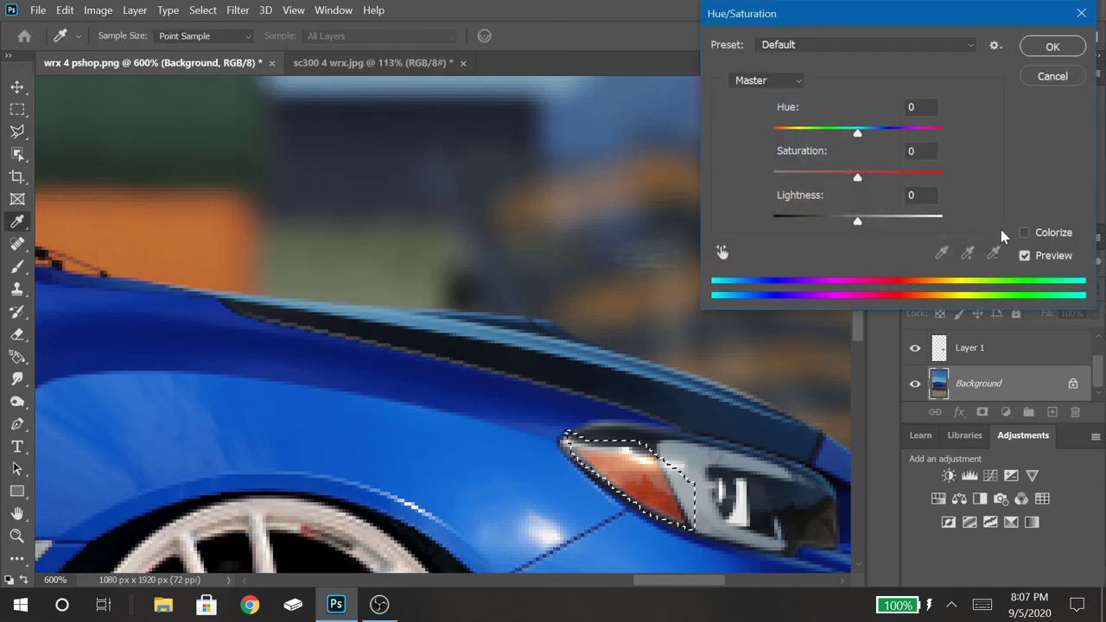
left_click(766, 79)
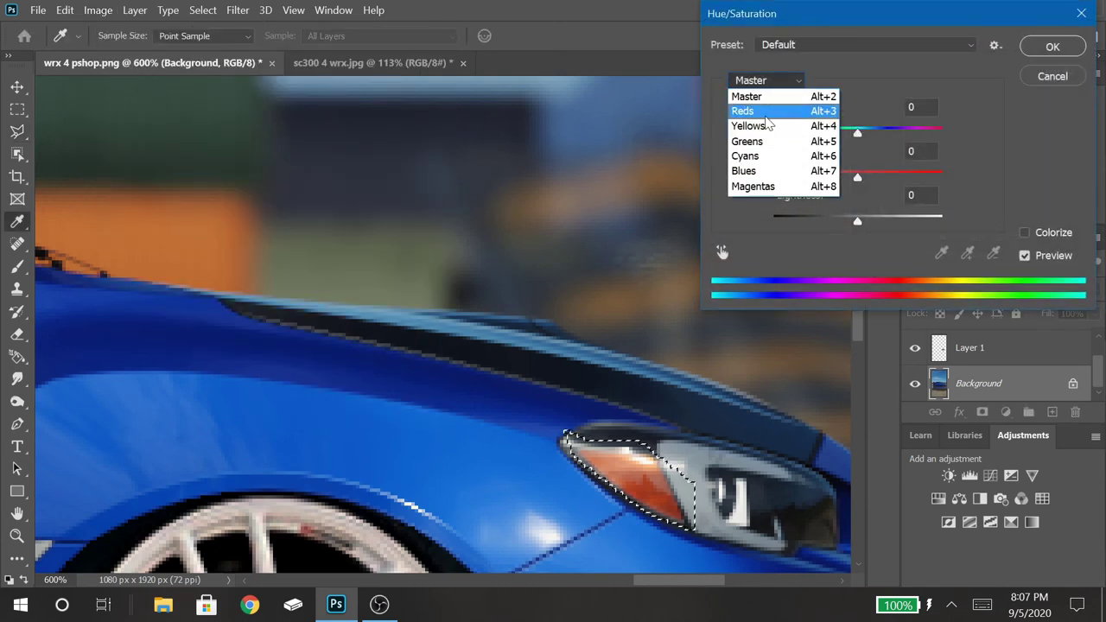
left_click(748, 111)
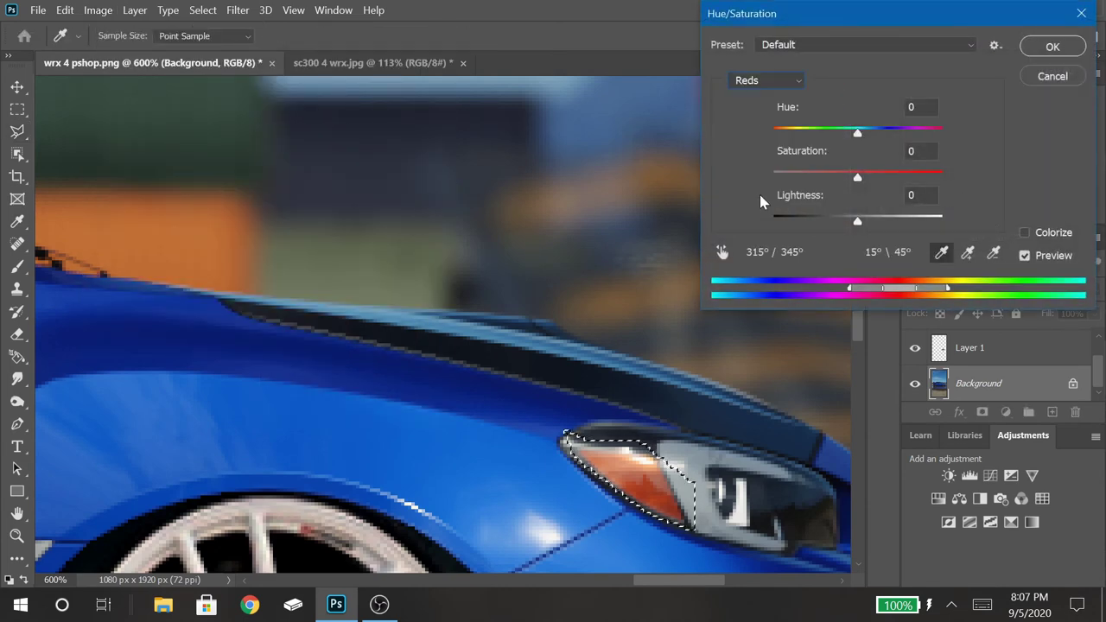
left_click(637, 459)
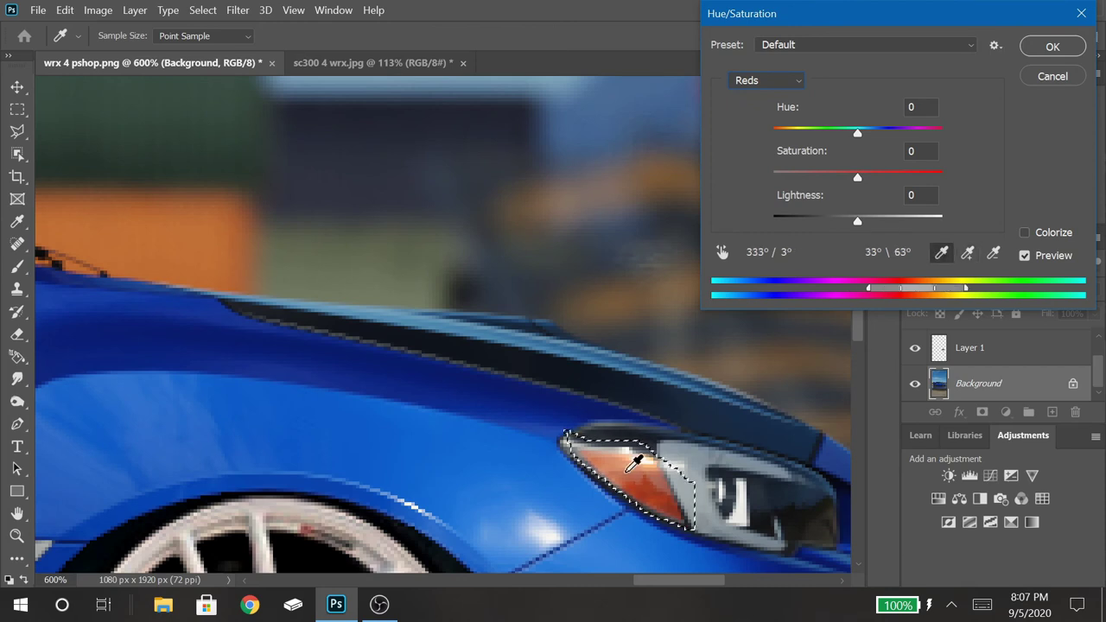
left_click_drag(858, 177, 600, 234)
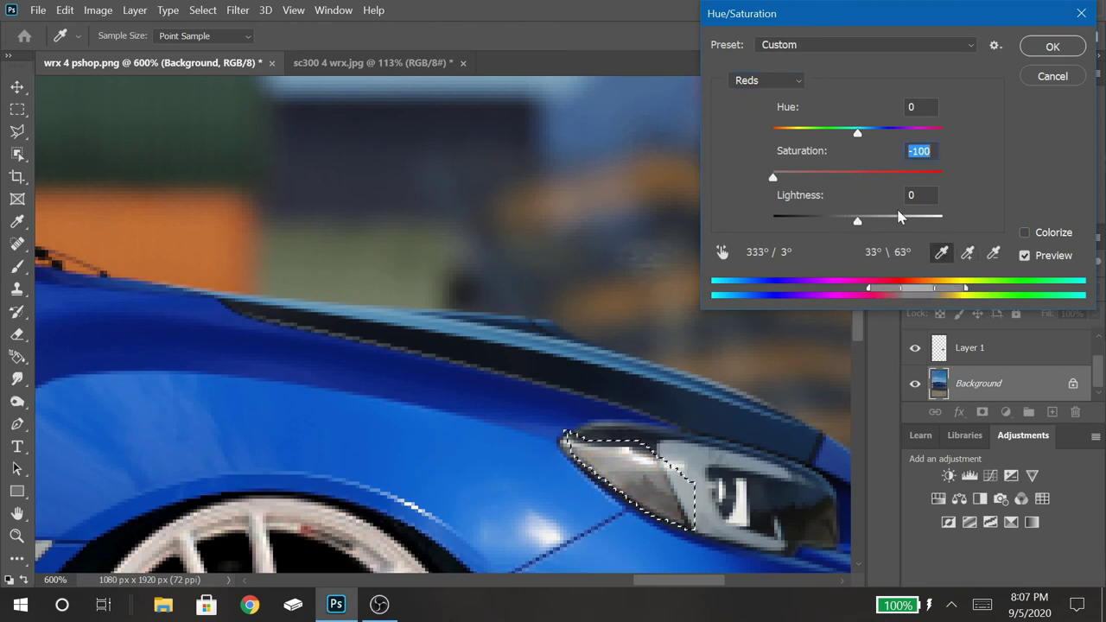
key("Tab")
type("50")
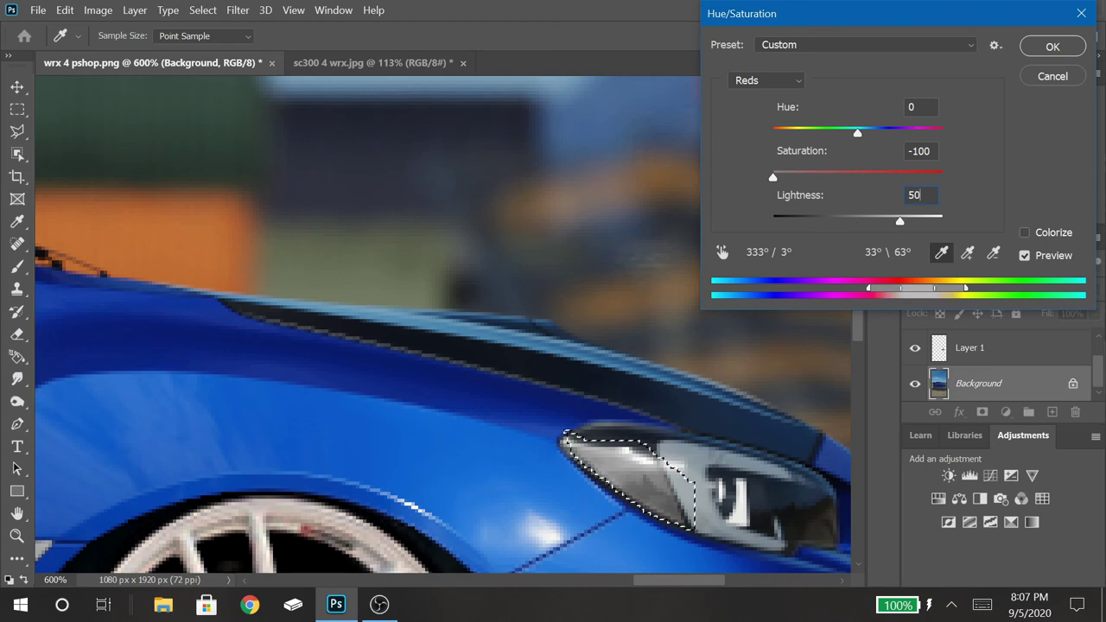
left_click(1038, 50)
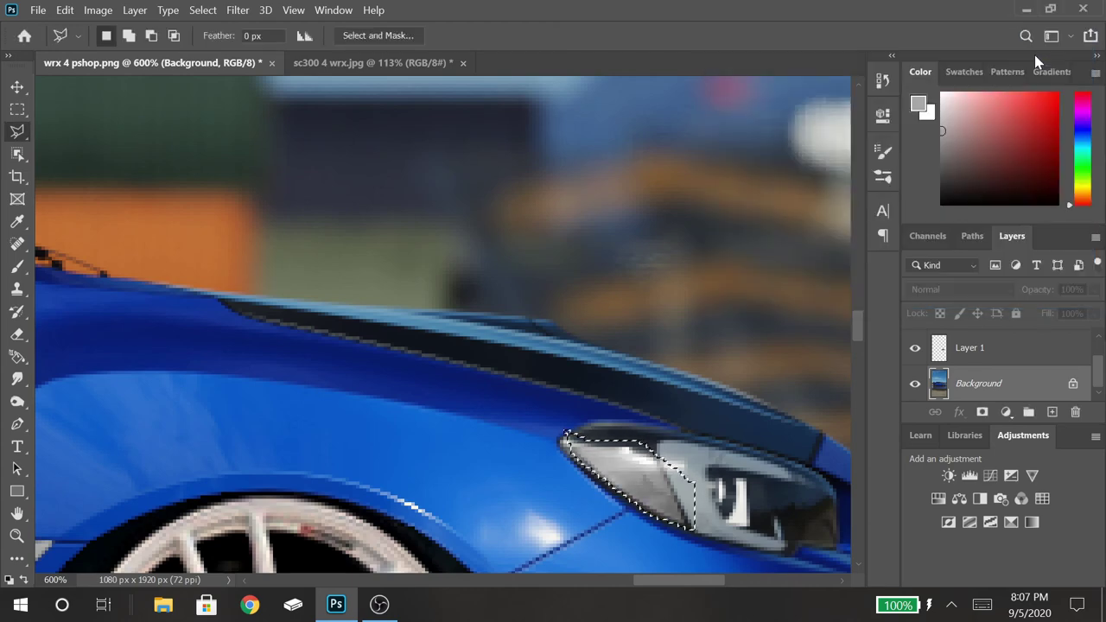
Step: Examine how the recolored headlight and the white wheels look on the whole car, at several magnifications
key("ctrl+0")
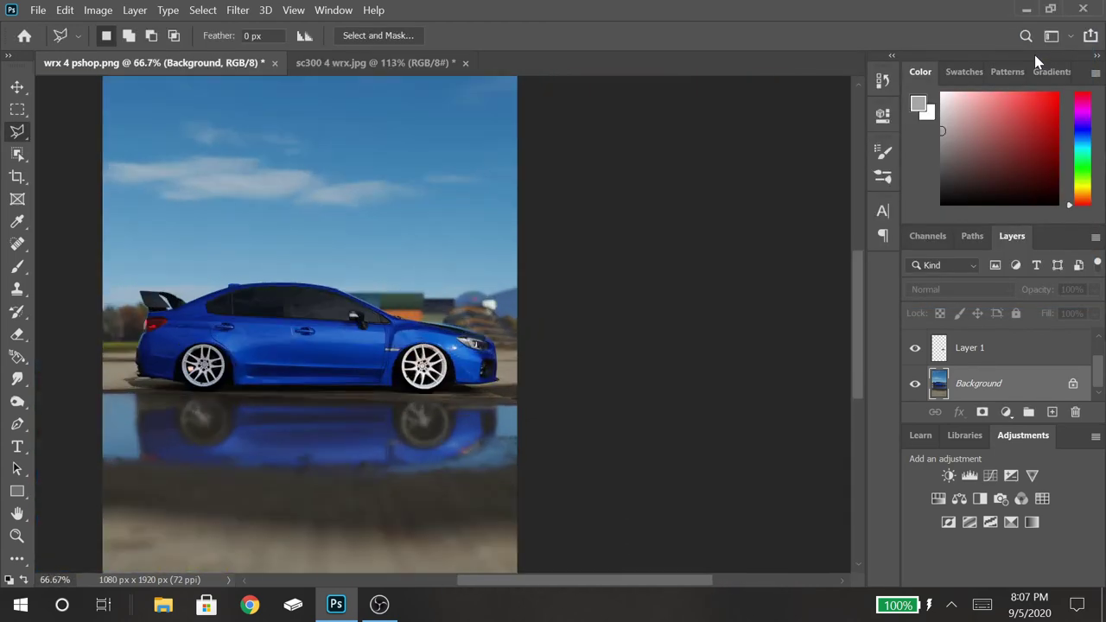
key("ctrl+plus")
key("ctrl+plus")
key("ctrl+plus")
key("ctrl+plus")
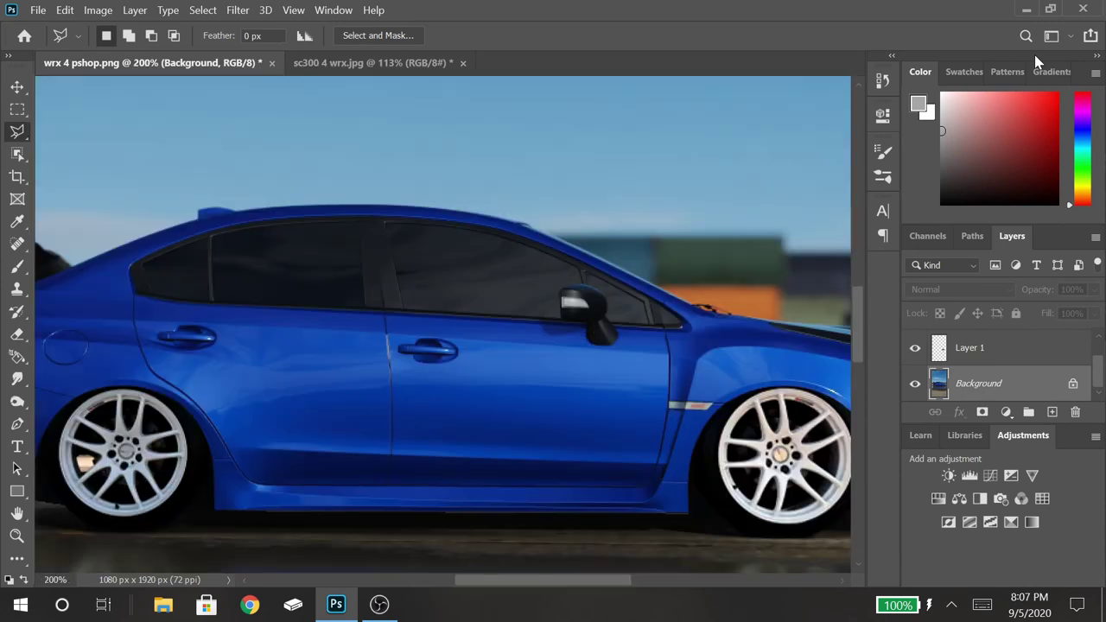
key("ctrl+minus")
key("ctrl+minus")
key("ctrl+minus")
key("ctrl+plus")
key("ctrl+plus")
key("ctrl+plus")
key("ctrl+minus")
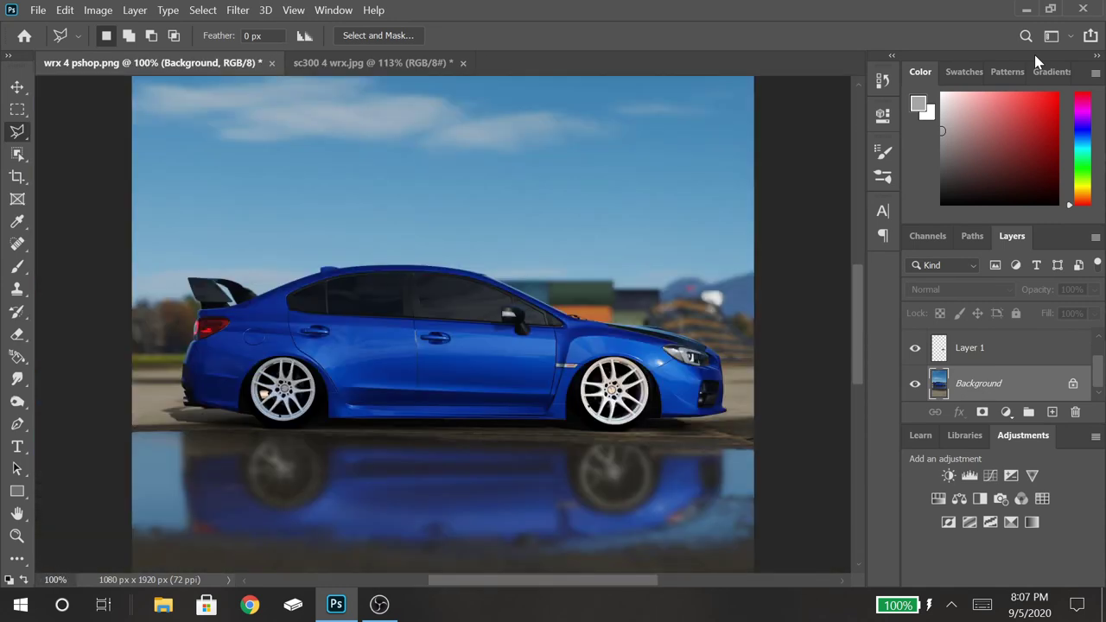
key("ctrl+0")
key("ctrl+plus")
key("ctrl+plus")
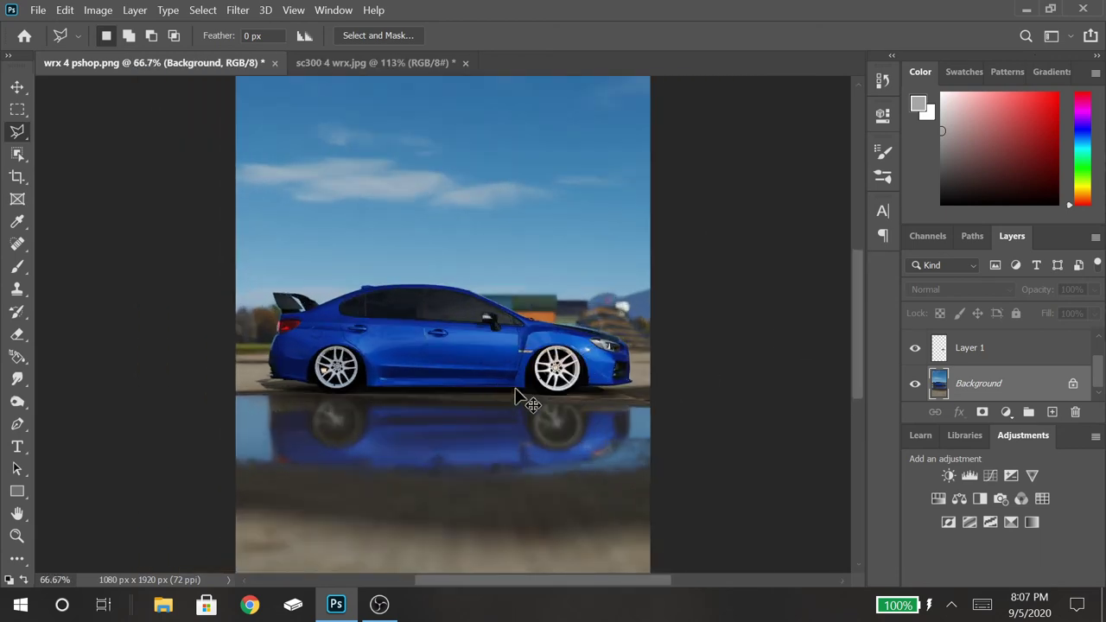
key("ctrl+plus")
key("ctrl+plus")
key("ctrl+minus")
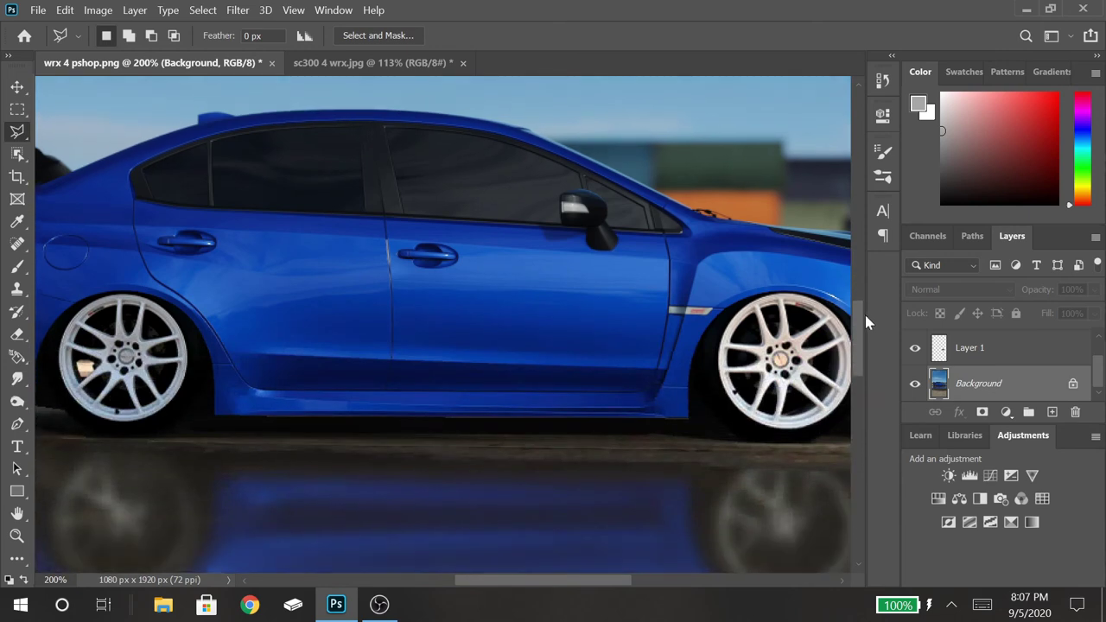
key("ctrl+minus")
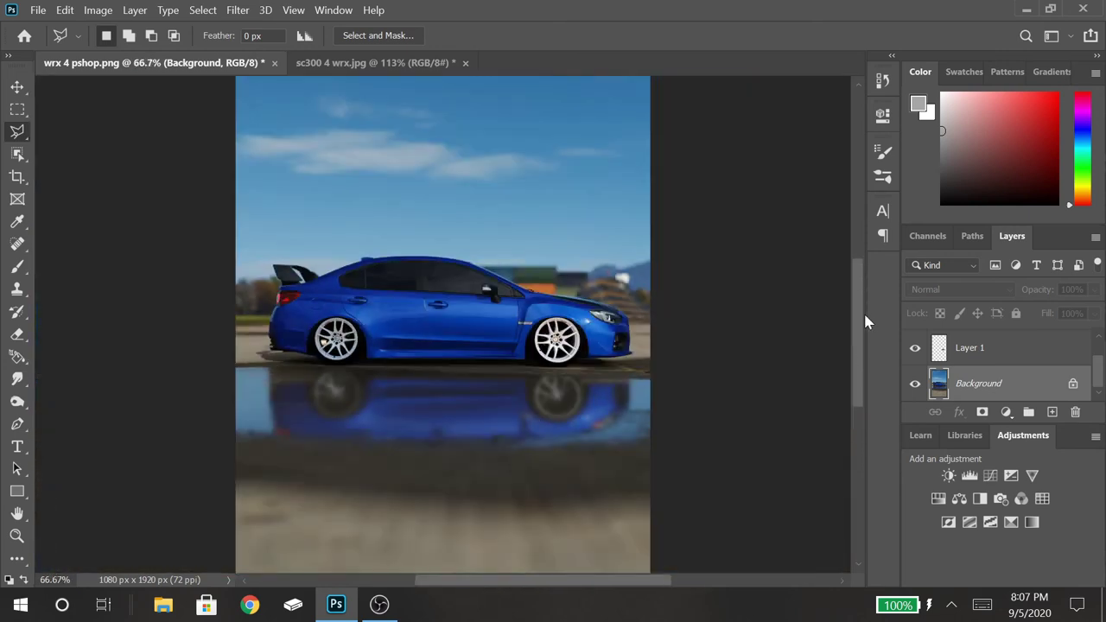
key("ctrl+plus")
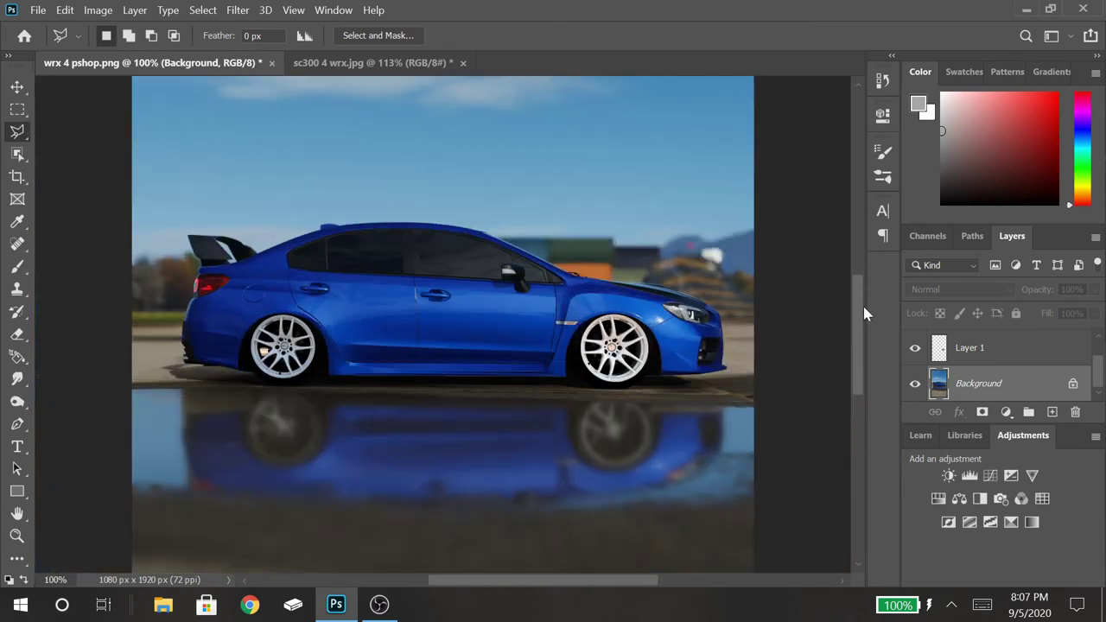
scroll(861, 306, "up", 5)
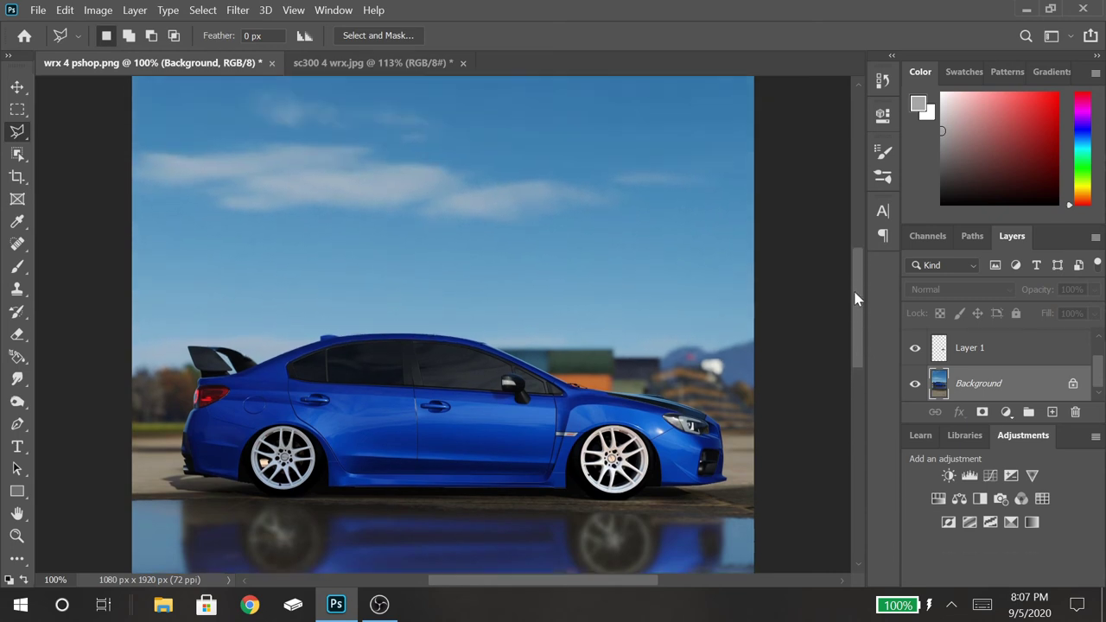
mouse_move(855, 292)
left_mouse_down()
mouse_move(851, 282)
mouse_move(856, 299)
left_mouse_up()
scroll(851, 289, "down", 2)
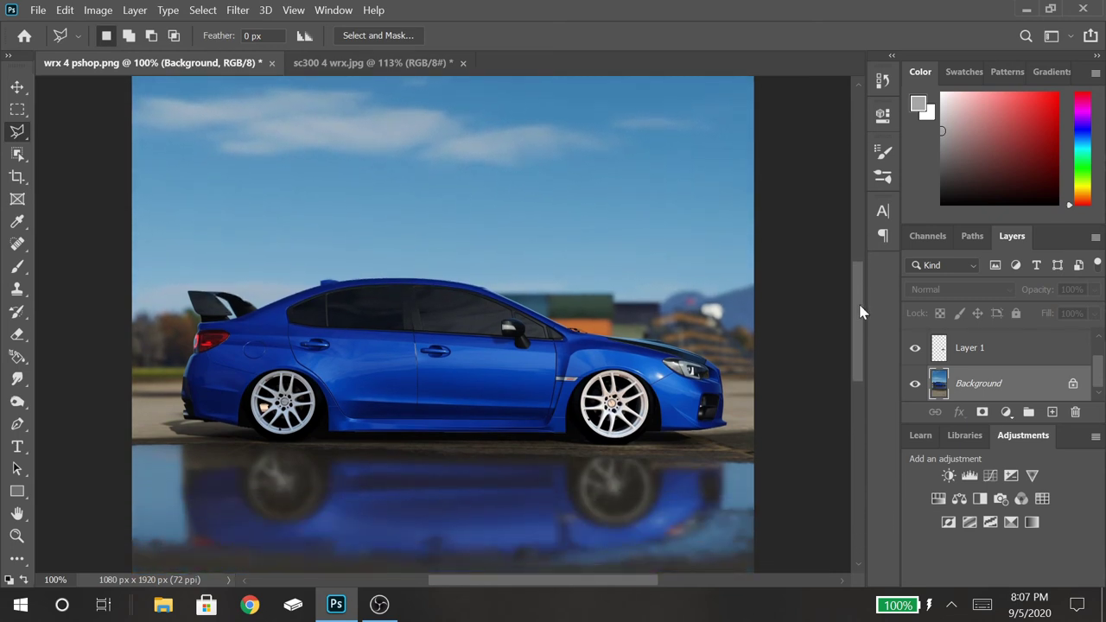
scroll(862, 318, "down", 1)
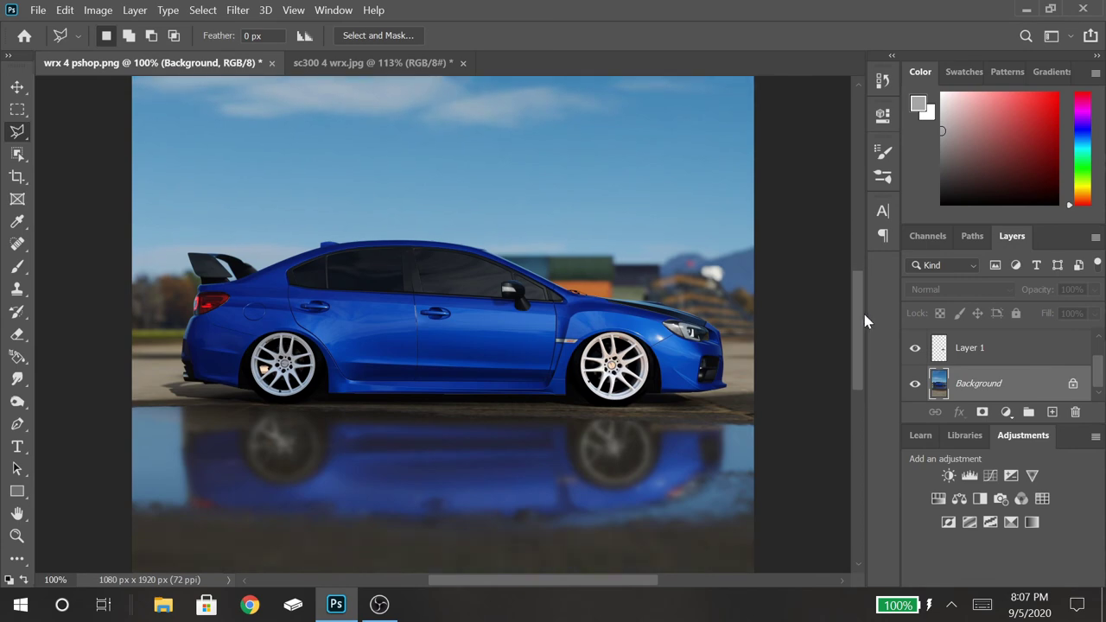
Step: Select Layer 1, the front wheel, and bring up the available filters
key("ctrl+plus")
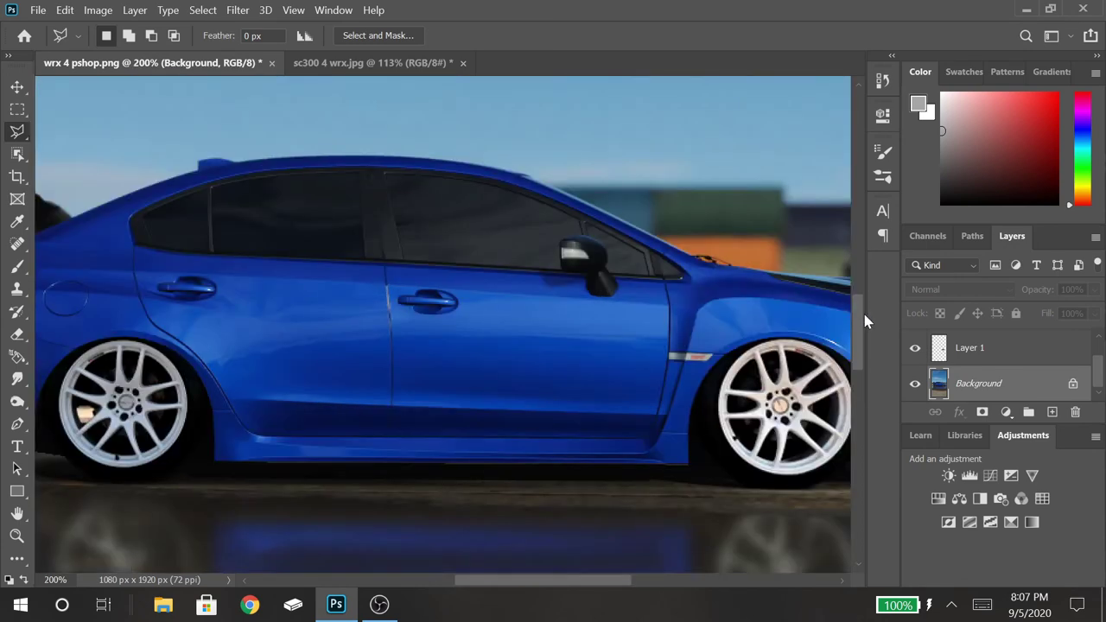
key("ctrl+plus")
scroll(860, 320, "down", 3)
left_click(960, 357)
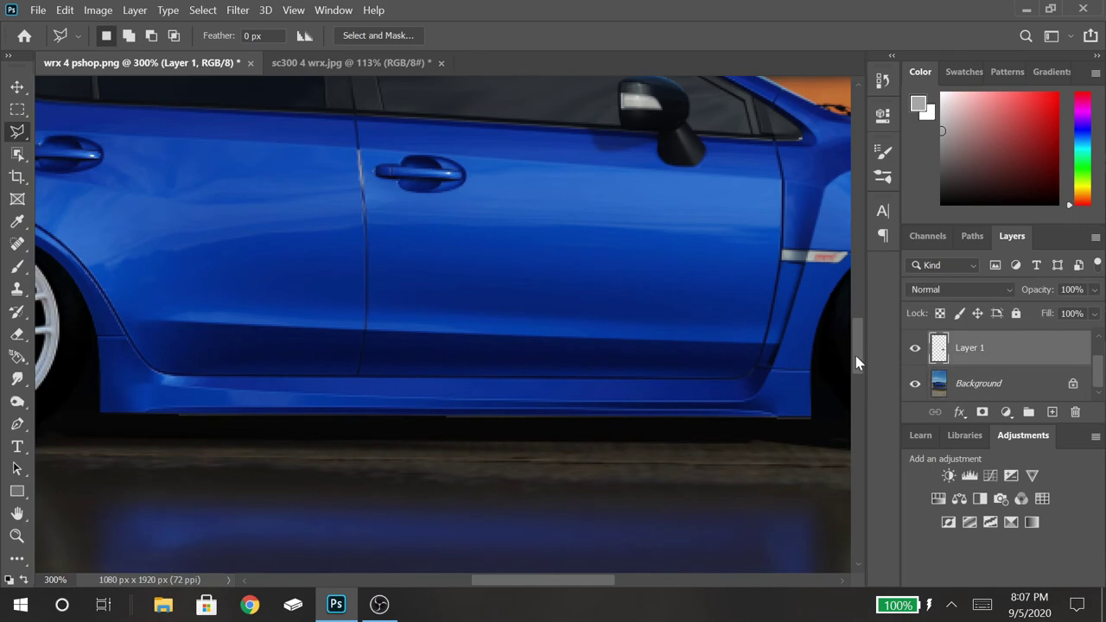
scroll(856, 355, "up", 2)
left_click(238, 10)
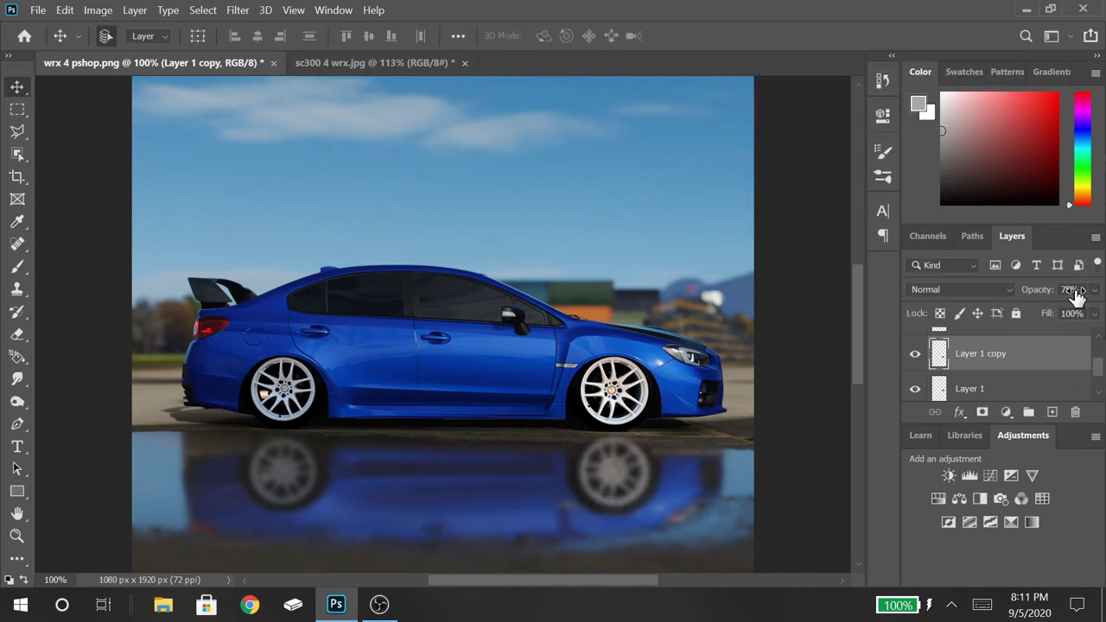
Step: Transform the front wheel's reflection on Layer 1 copy by lowering its top edge slightly
key("ctrl+0")
key("ctrl+1")
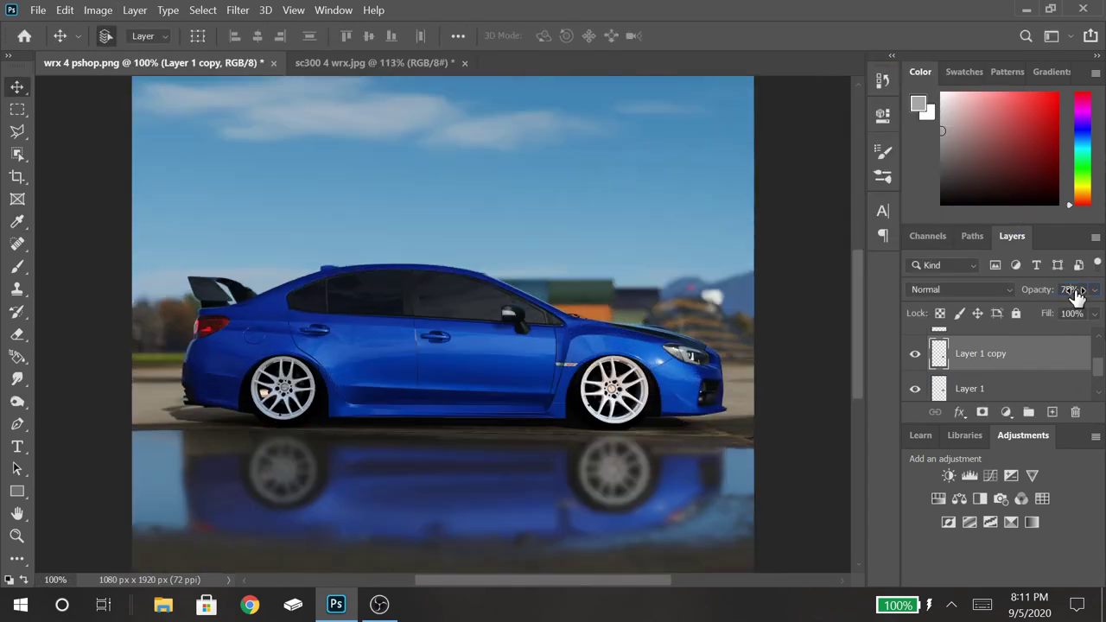
key("ctrl+t")
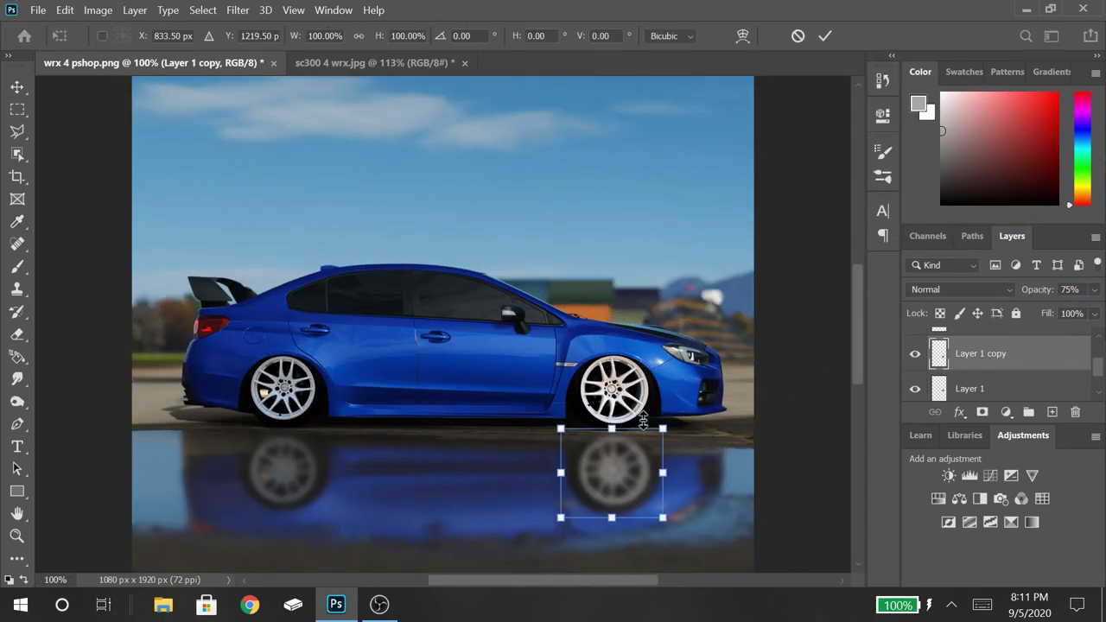
left_click_drag(626, 429, 629, 434)
left_click(825, 35)
key("ctrl+plus")
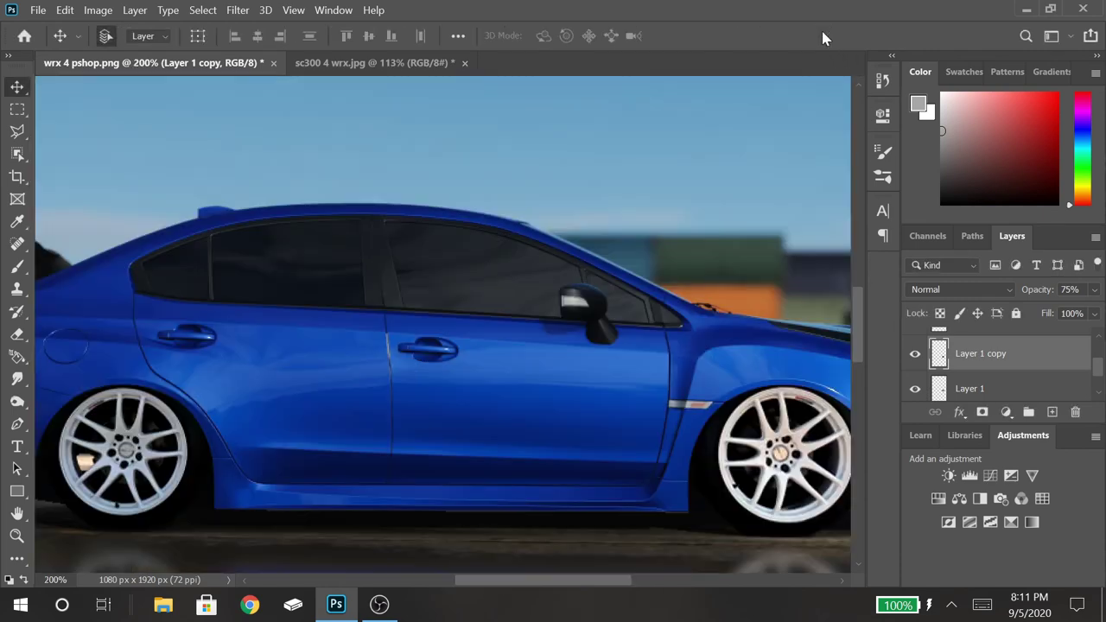
key("ctrl+0")
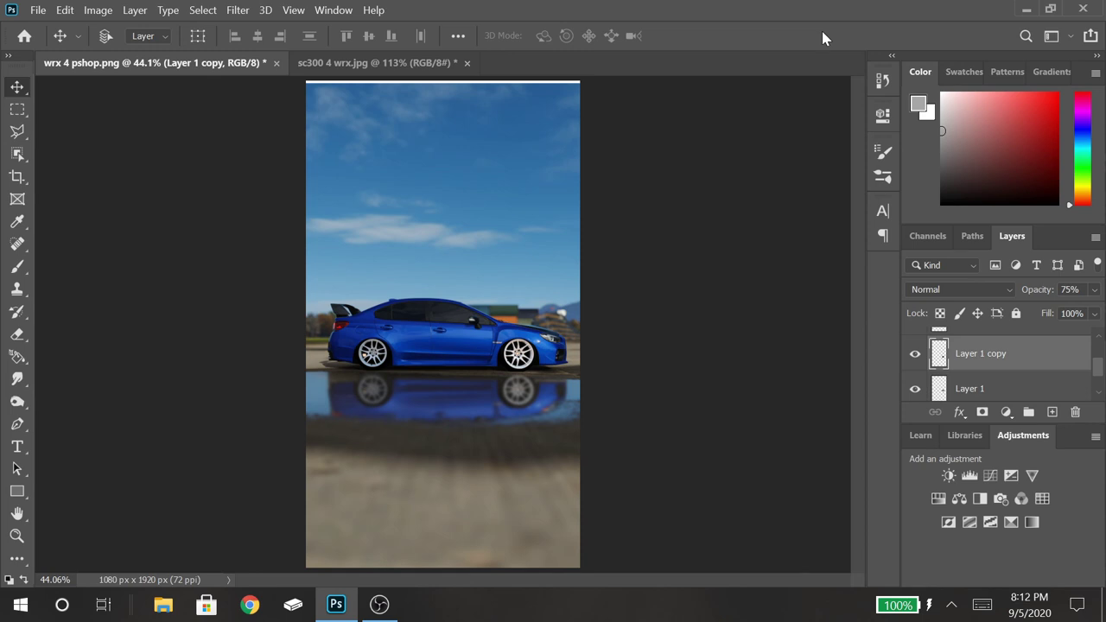
Step: Outline the bright beige patch between the rear wheel's spokes with the Polygonal Lasso
key("ctrl+plus")
key("ctrl+plus")
key("ctrl+plus")
key("ctrl+plus")
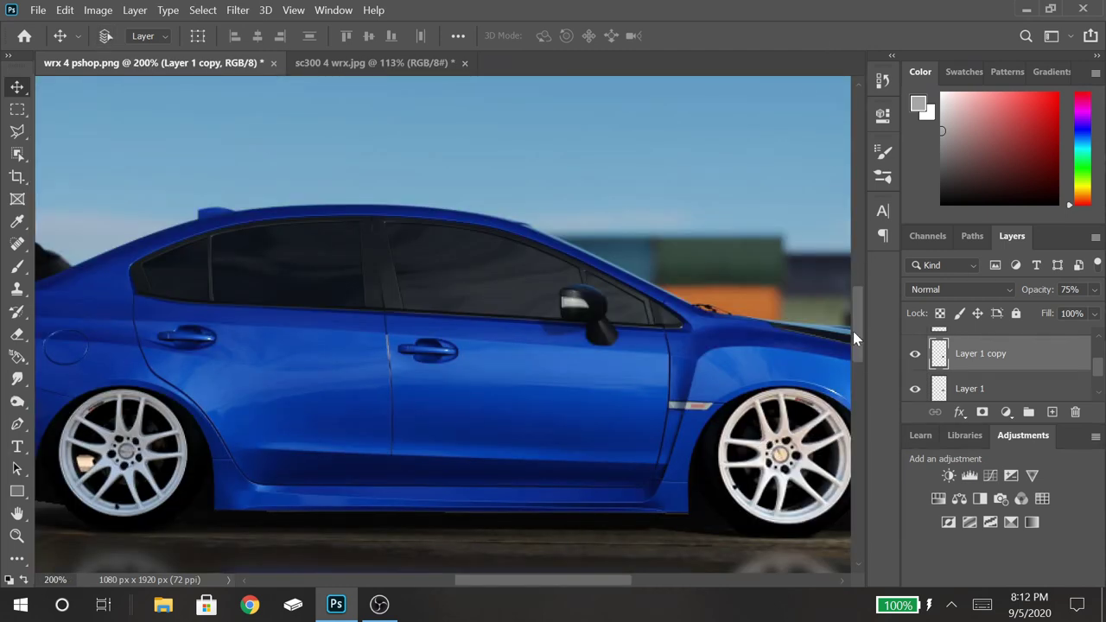
scroll(863, 349, "down", 3)
key("ctrl+plus")
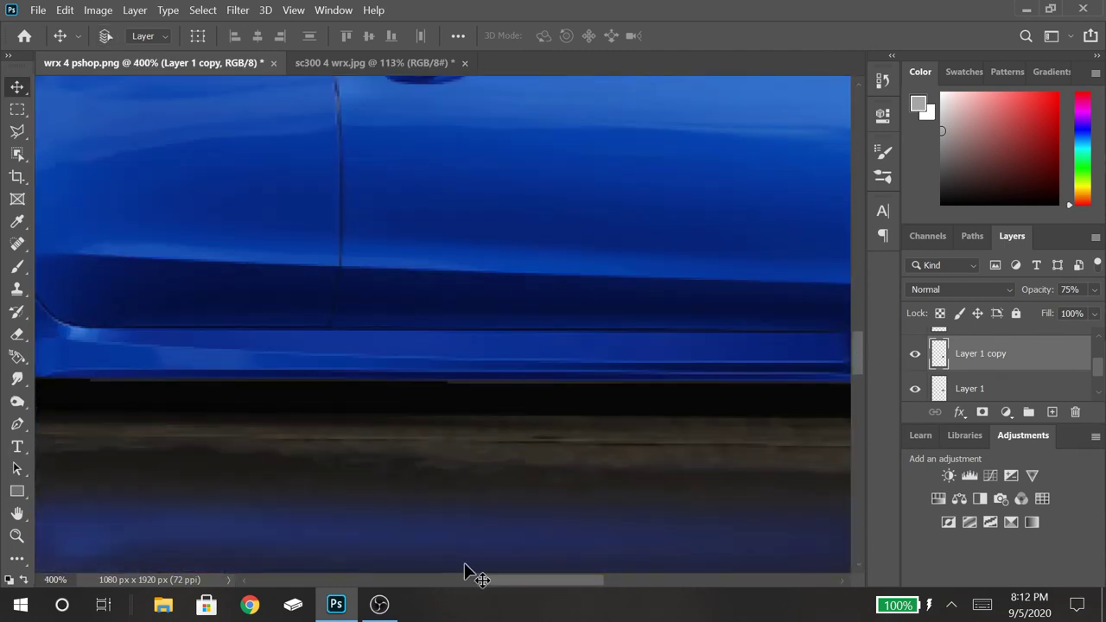
left_click_drag(506, 583, 400, 541)
key("ctrl+plus")
key("ctrl+plus")
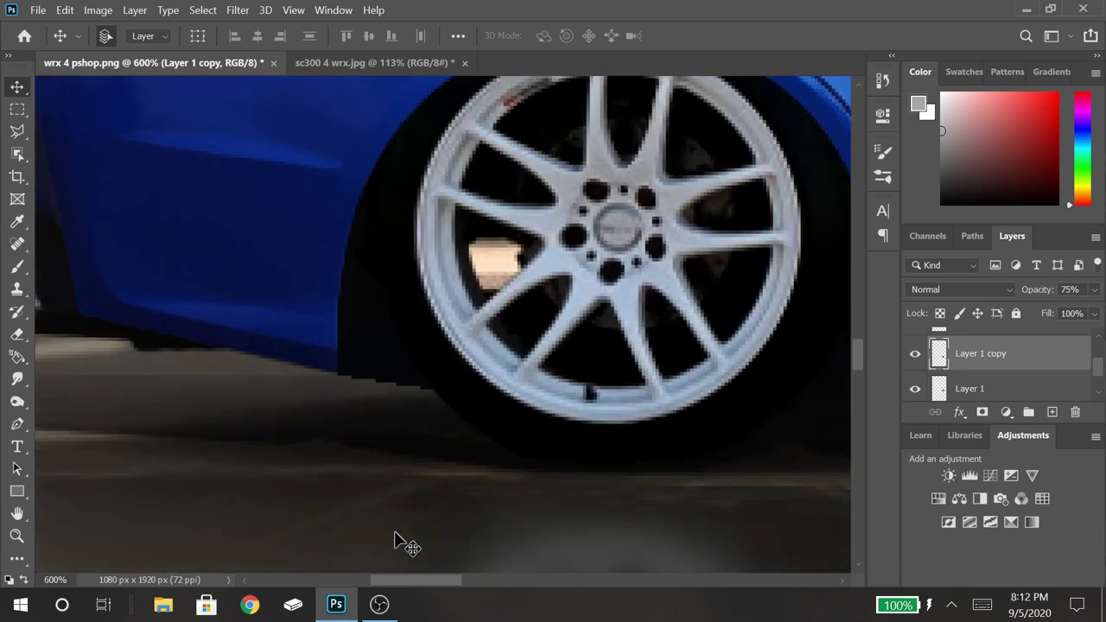
key("ctrl+plus")
key("l")
left_click(493, 222)
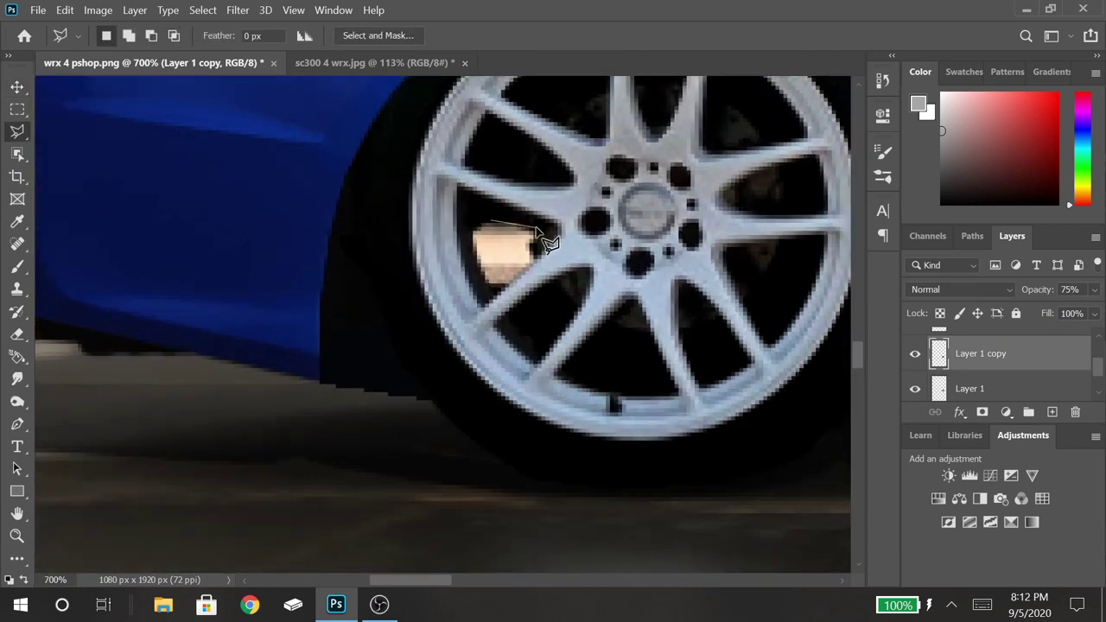
left_click(532, 225)
left_click(535, 250)
key("ctrl+plus")
left_click(489, 290)
left_click(466, 230)
left_click(485, 214)
Step: Paint the outlined patch black on Layer 2, the rear wheel, with the Brush in the default foreground color, and clear the selection
key("b")
key("d")
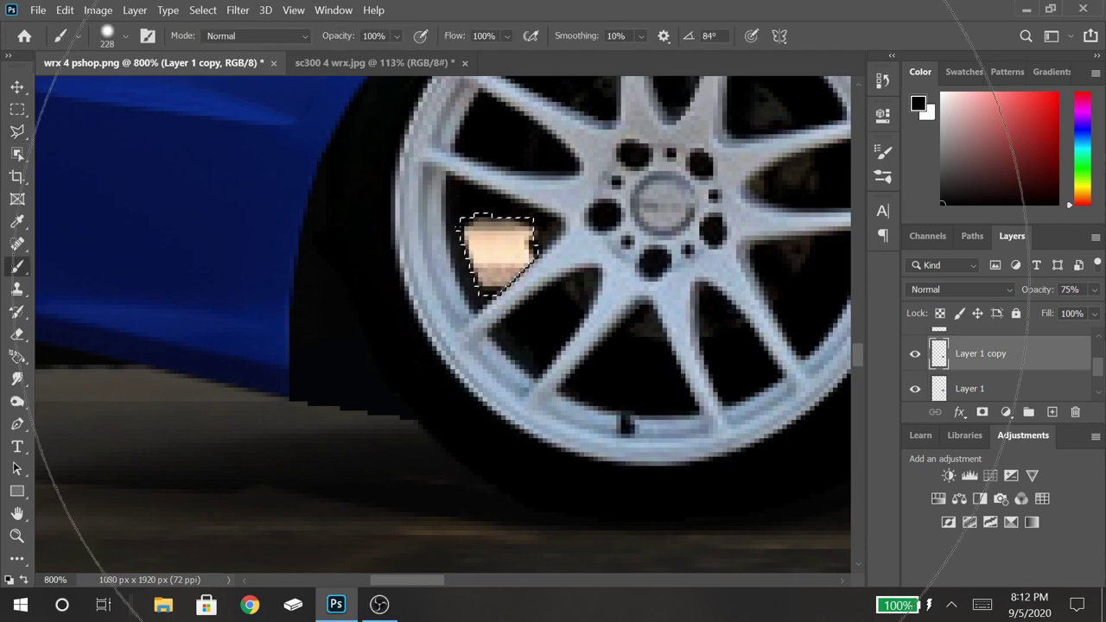
left_click_drag(1096, 368, 1093, 358)
left_click(995, 365)
left_click(501, 260)
key("ctrl+d")
key("ctrl+minus")
key("ctrl+minus")
key("ctrl+minus")
key("ctrl+minus")
key("ctrl+minus")
key("ctrl+0")
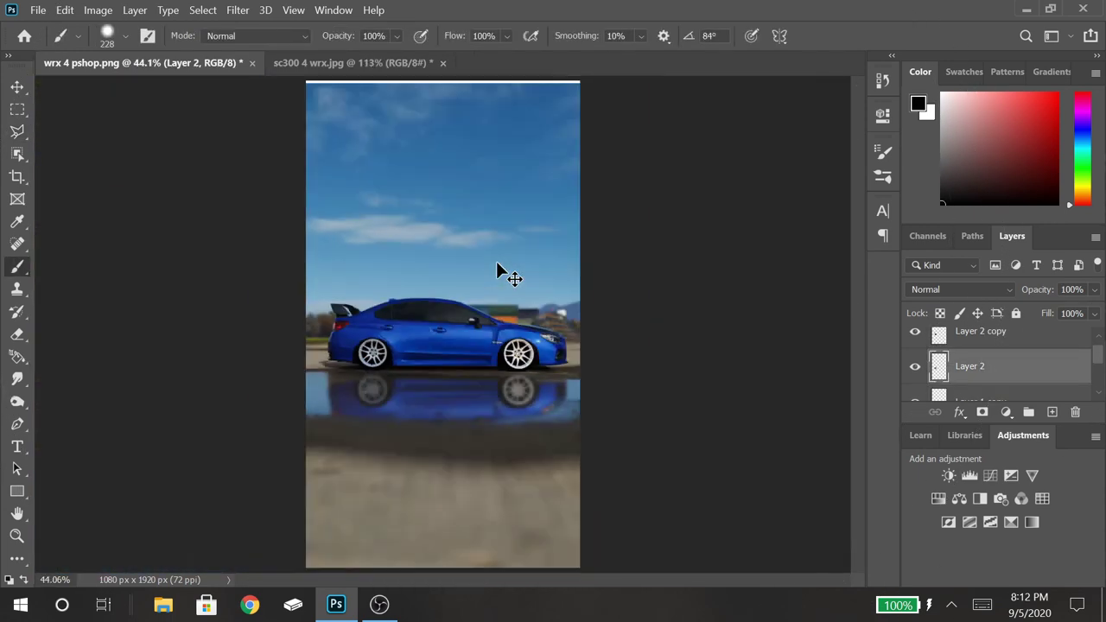
key("ctrl+1")
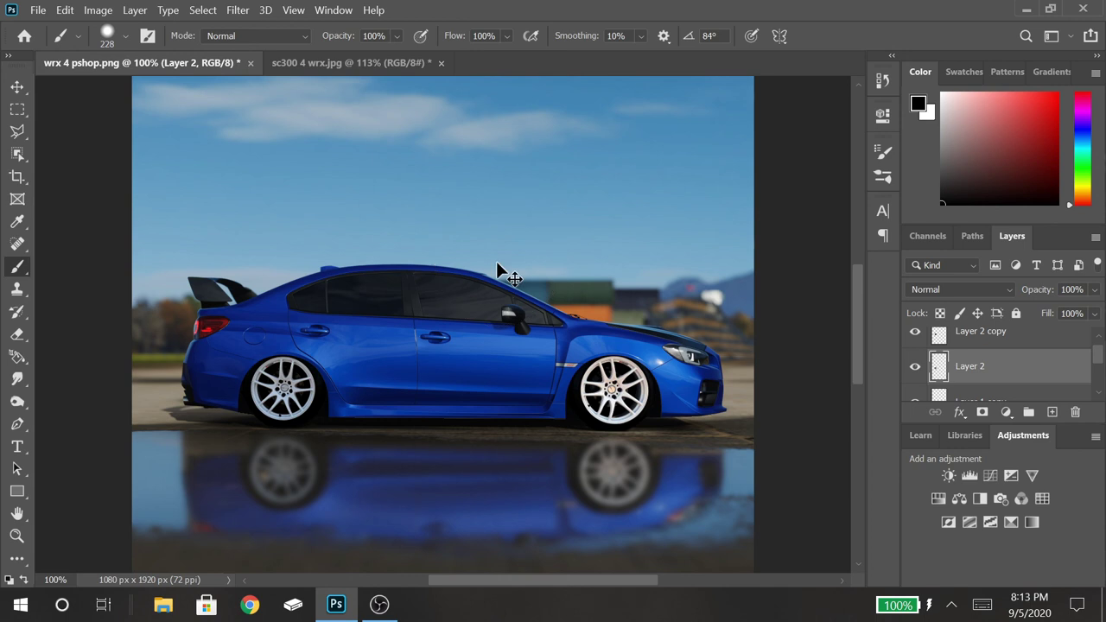
key("ctrl+0")
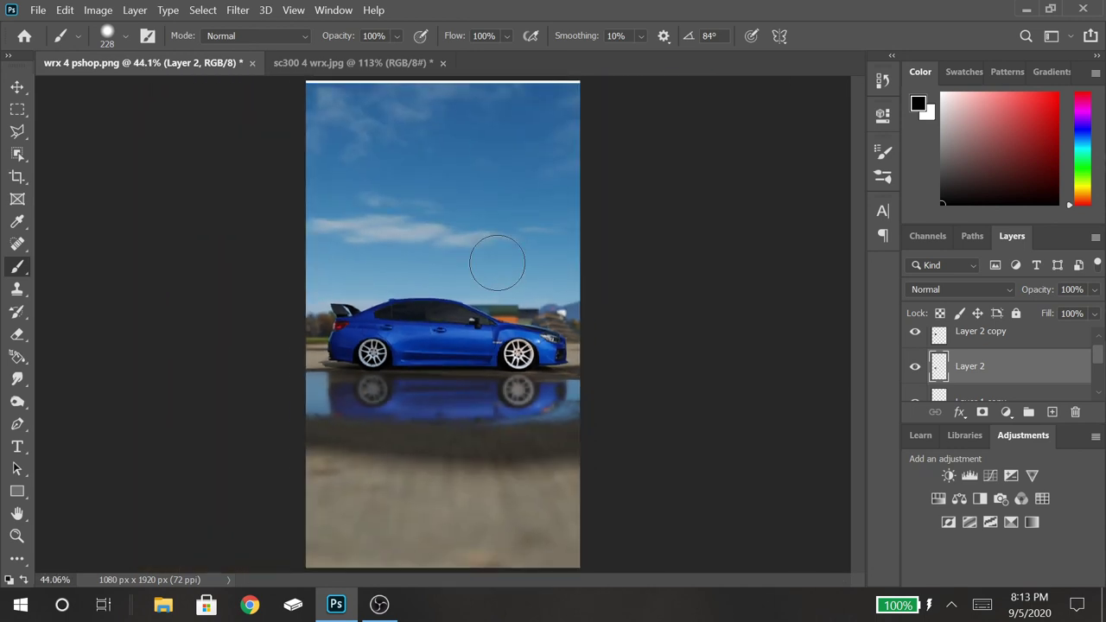